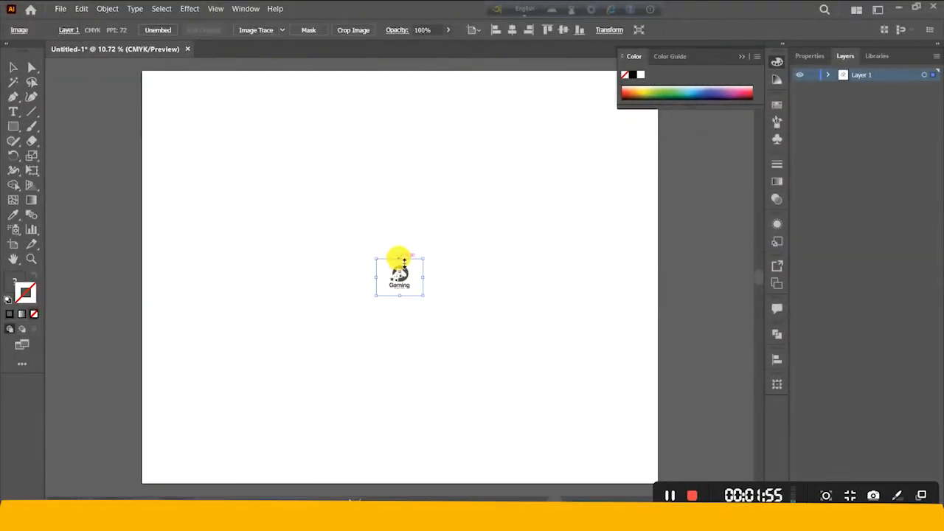
Enlarge the gaming logo image and move it to the upper-left area of the artboard as a reference
drag(400, 259, 401, 94)
drag(419, 212, 226, 230)
drag(207, 310, 222, 249)
Draw a wide rounded rectangle near the middle of the artboard as the controller body
click(13, 126)
click(57, 141)
drag(372, 211, 481, 245)
drag(386, 221, 491, 271)
click(13, 67)
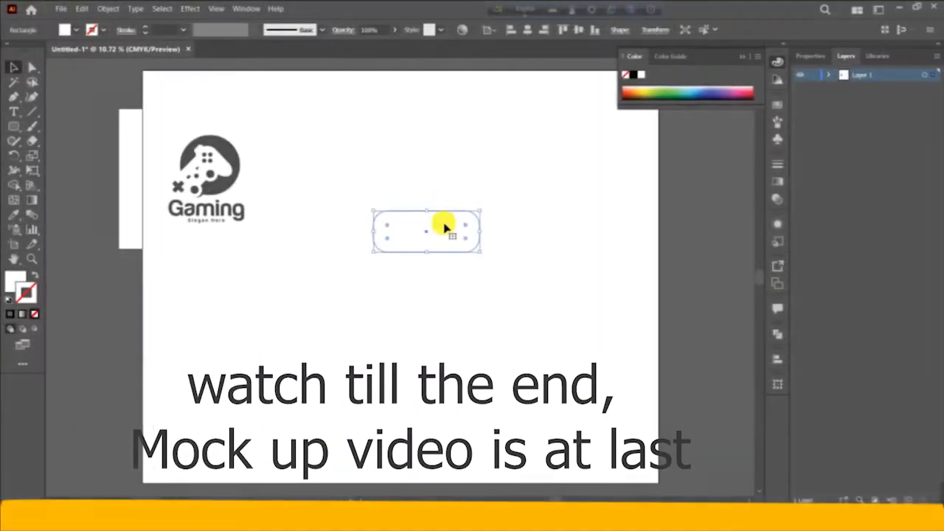
Draw a narrow vertical rounded rectangle below the wide one as a controller grip
key(m)
mouse_move(379, 285)
mouse_down()
mouse_move(407, 344)
mouse_move(493, 300)
mouse_up()
key(ctrl+z)
click(13, 66)
click(400, 317)
Give the wide rounded rectangle a 1 pt black stroke
click(463, 227)
click(126, 31)
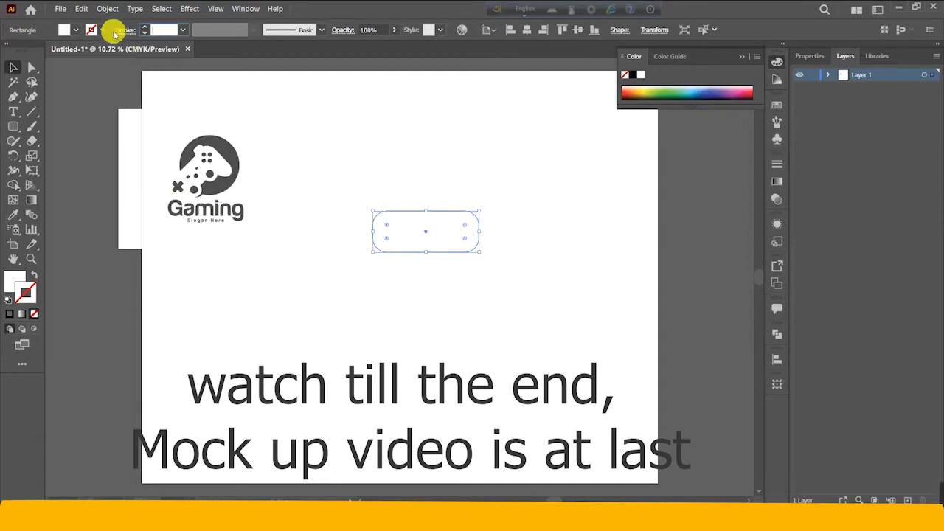
click(102, 30)
click(41, 59)
click(89, 189)
Move the vertical grip shape up onto the body and give it no fill and a gray stroke
click(474, 293)
click(391, 301)
mouse_move(387, 293)
mouse_down()
mouse_move(402, 305)
mouse_move(394, 264)
mouse_up()
click(448, 324)
click(35, 275)
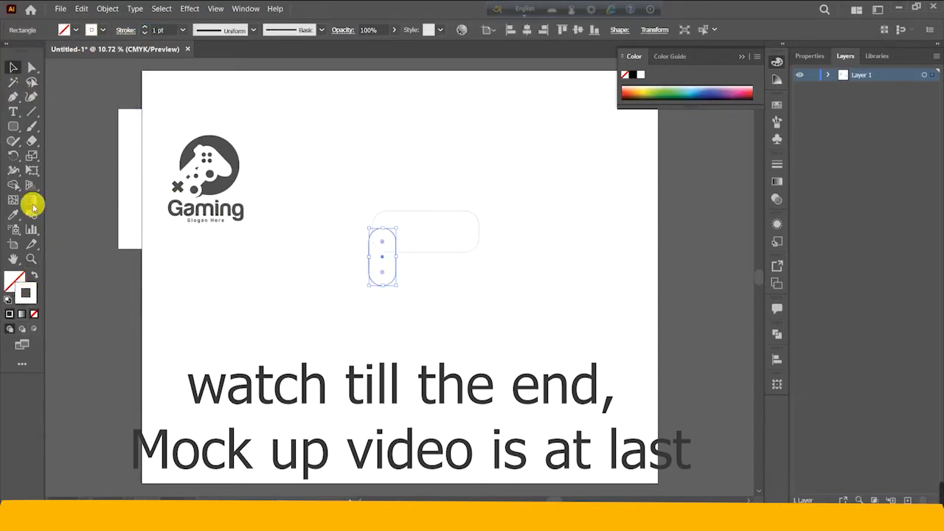
double_click(26, 293)
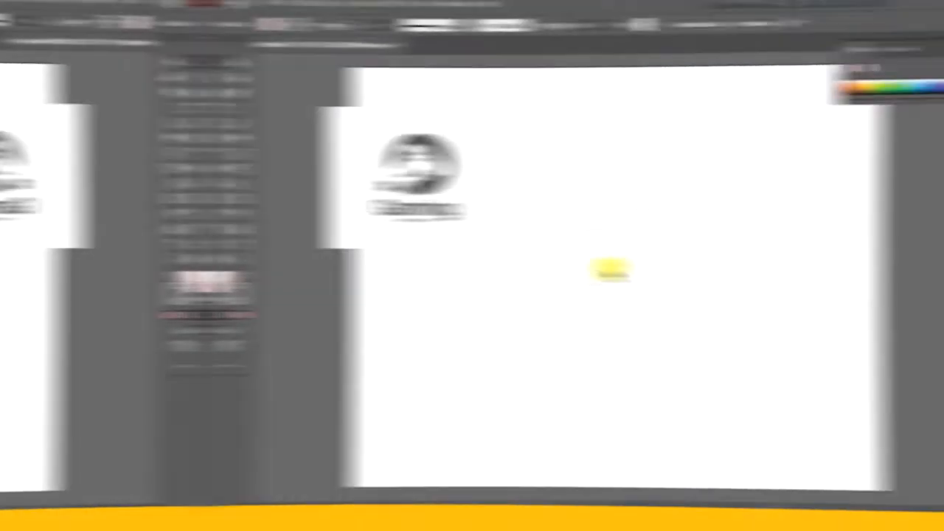
Position the grip over the body's lower-left corner and enlarge the body slightly in width and height
drag(401, 268, 399, 231)
mouse_move(403, 286)
mouse_down()
mouse_move(389, 274)
mouse_move(400, 284)
mouse_up()
click(417, 273)
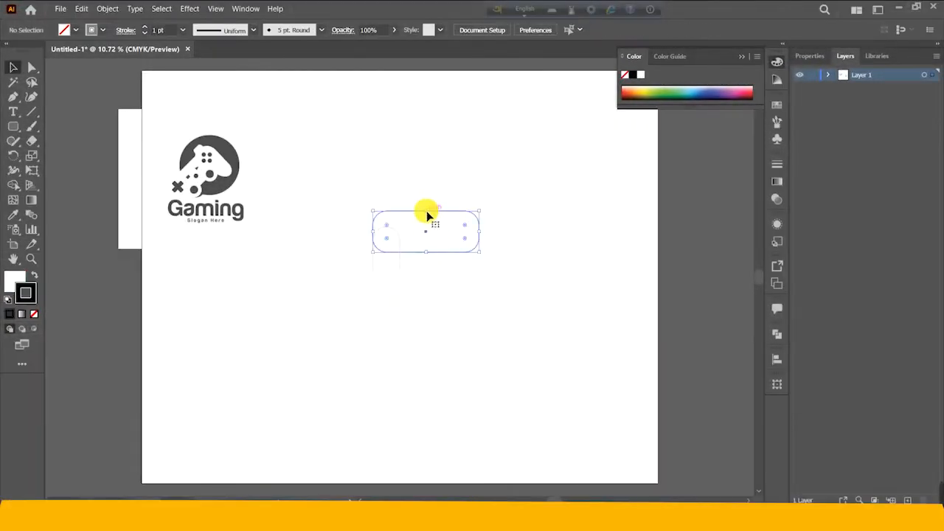
drag(426, 211, 427, 203)
click(435, 268)
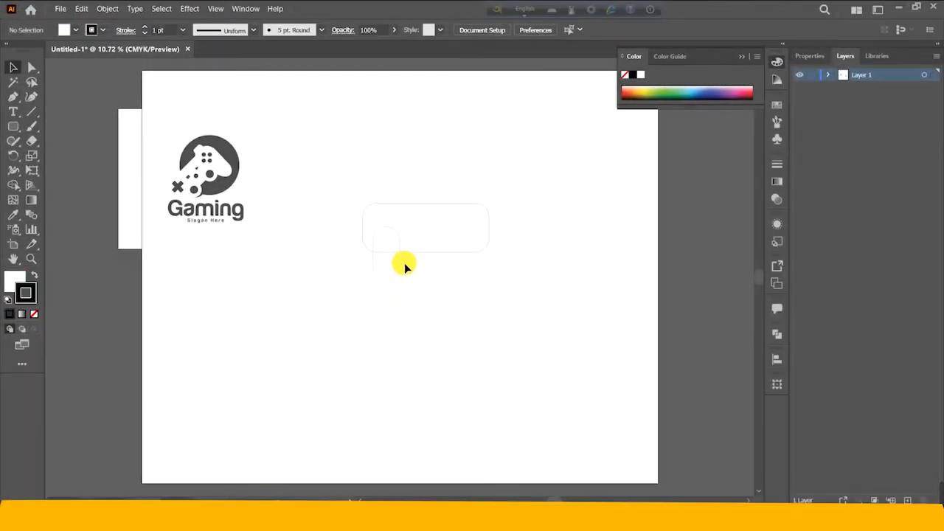
Duplicate the grip to the body's lower-right corner and line both grips up with the body's outer edges
drag(397, 272, 488, 285)
click(429, 309)
click(399, 290)
click(385, 281)
click(388, 299)
click(385, 282)
click(509, 284)
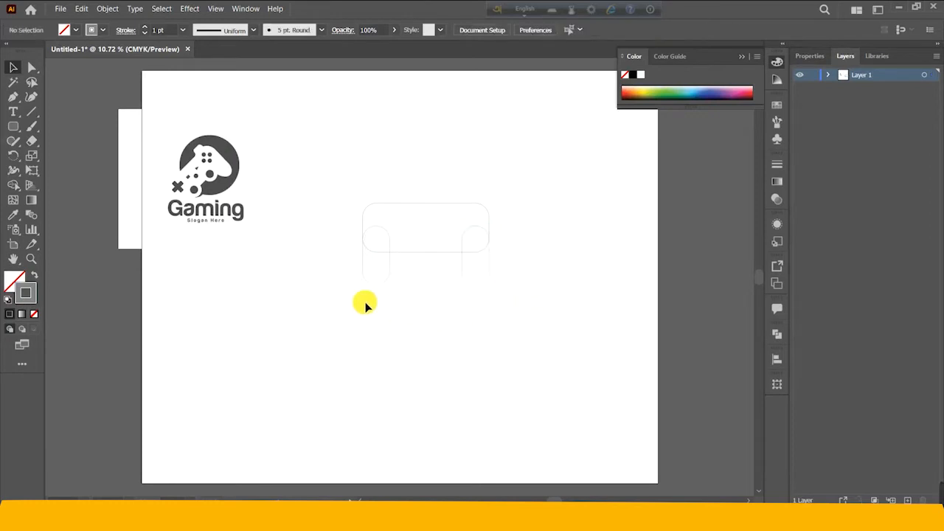
Increase the corner radius of the controller body slightly
click(389, 216)
drag(377, 220, 386, 229)
click(422, 286)
Draw a small rounded rectangle and place it on the body's upper edge at the left as a shoulder button
click(13, 126)
drag(389, 173, 398, 180)
click(10, 67)
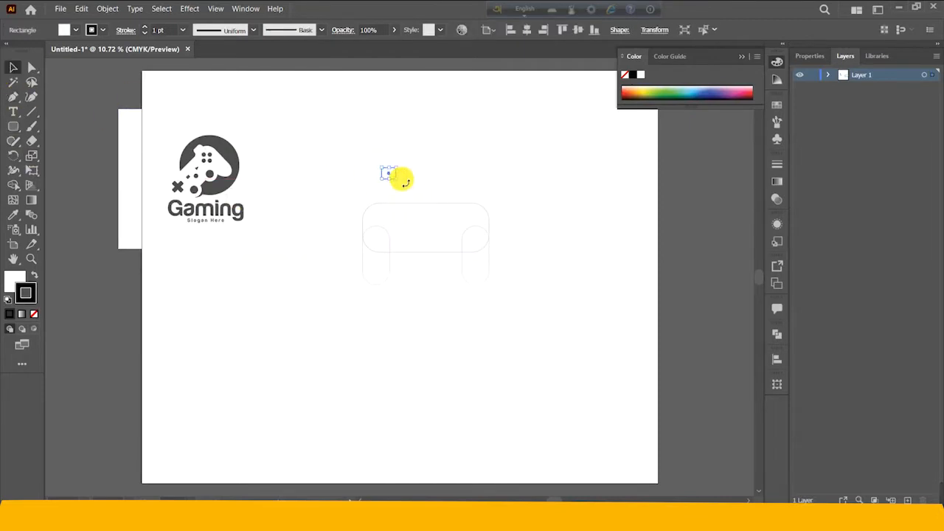
click(405, 188)
drag(395, 180, 394, 200)
click(409, 201)
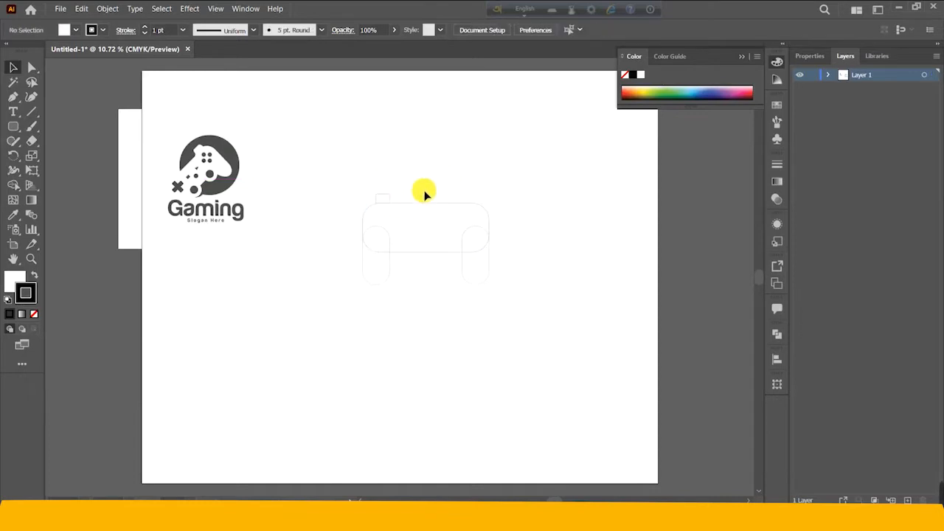
Duplicate the small shoulder button to the right end of the body's upper edge
drag(390, 203, 477, 198)
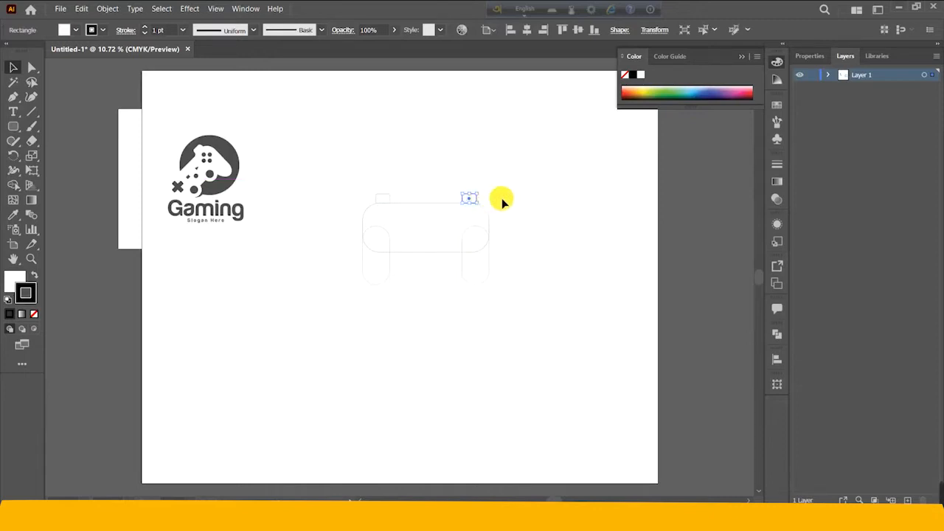
click(513, 209)
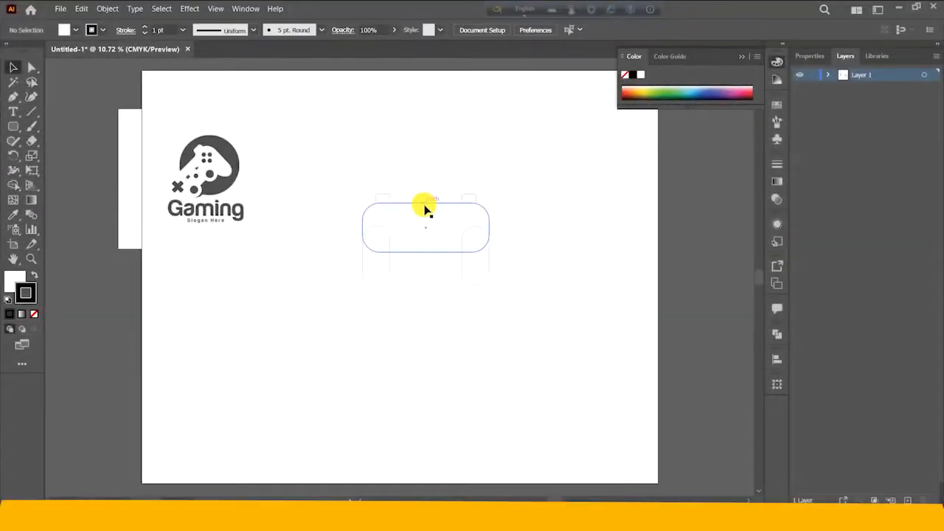
click(449, 247)
click(509, 273)
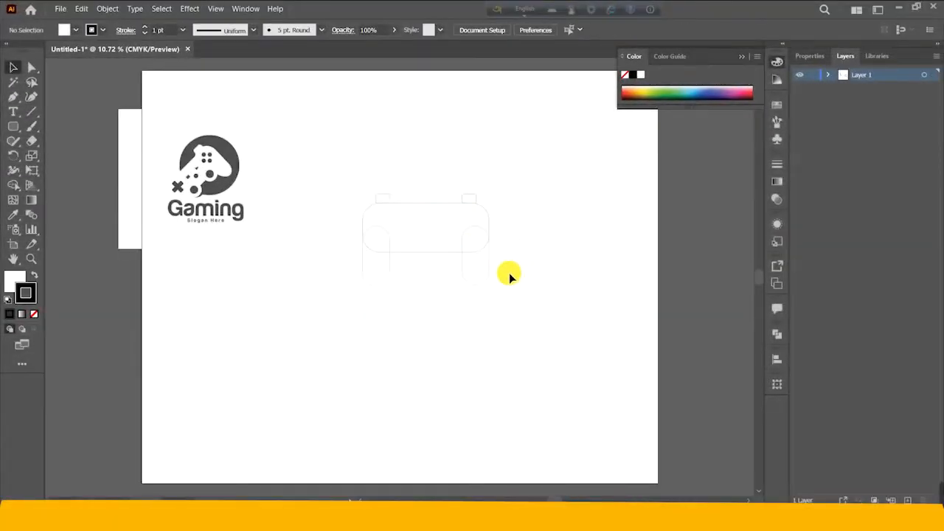
click(391, 244)
click(438, 286)
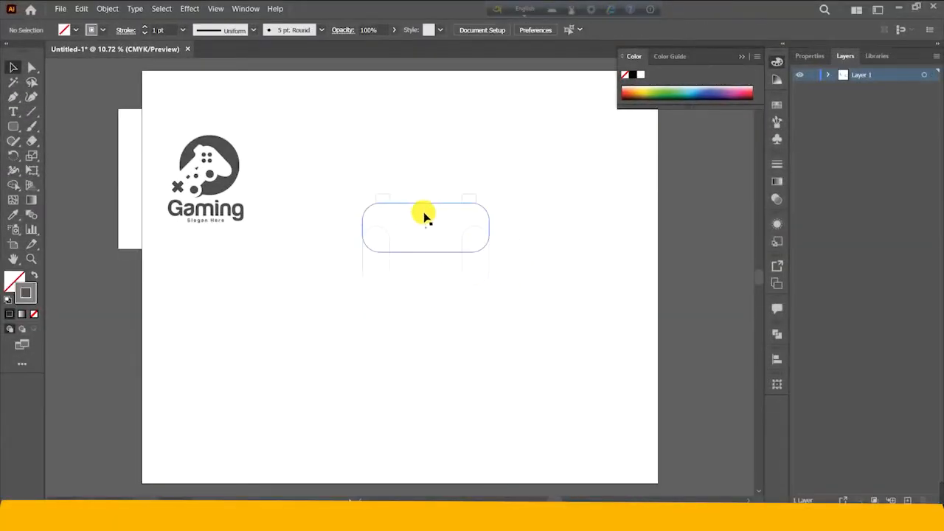
Add anchor points along the body's top edge with the Curvature tool and bend its middle down into a dip
click(417, 204)
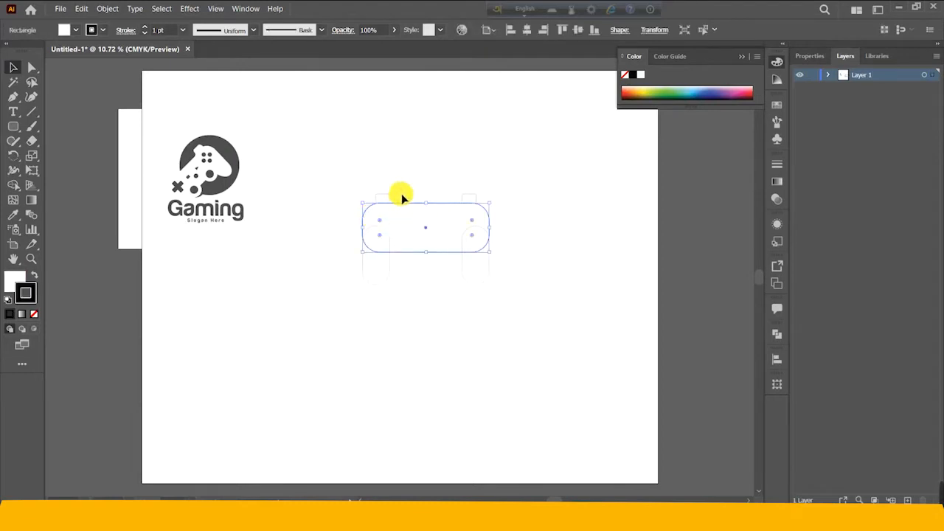
click(419, 200)
click(419, 201)
click(32, 97)
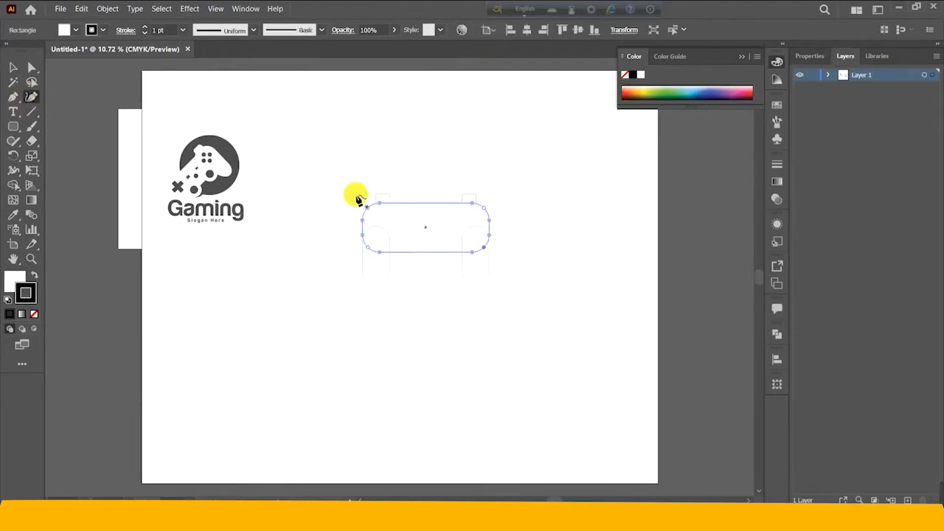
click(395, 203)
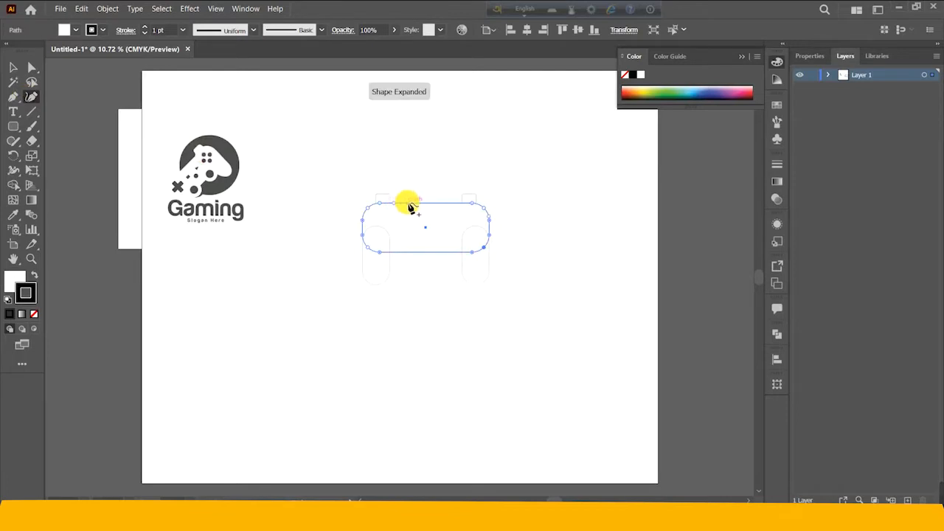
click(457, 204)
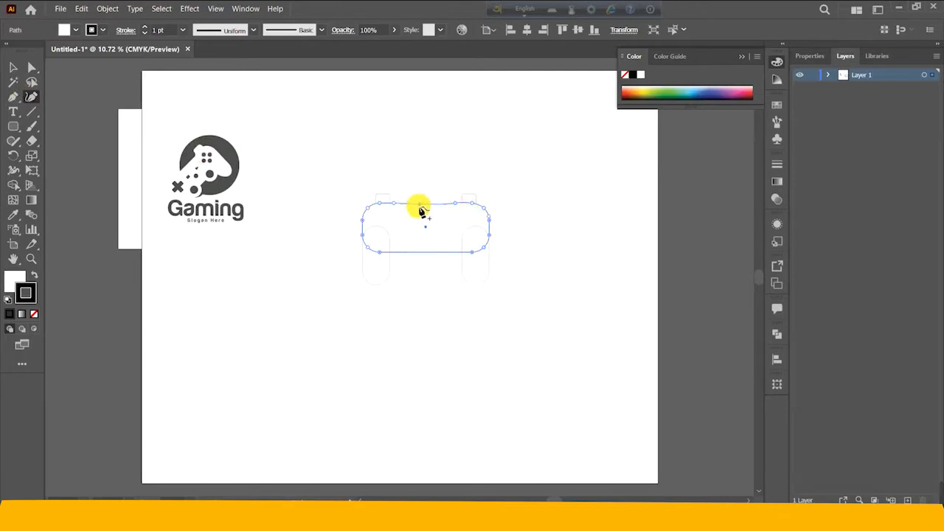
click(412, 208)
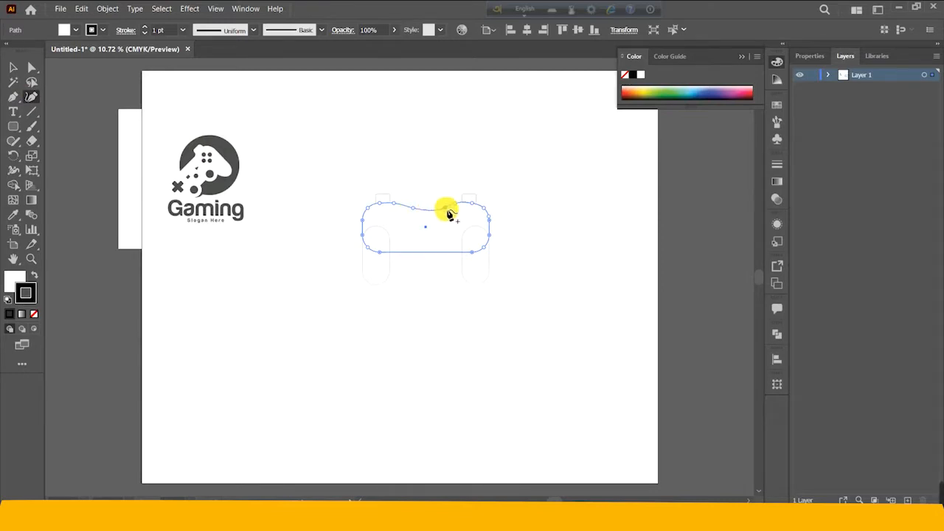
click(450, 211)
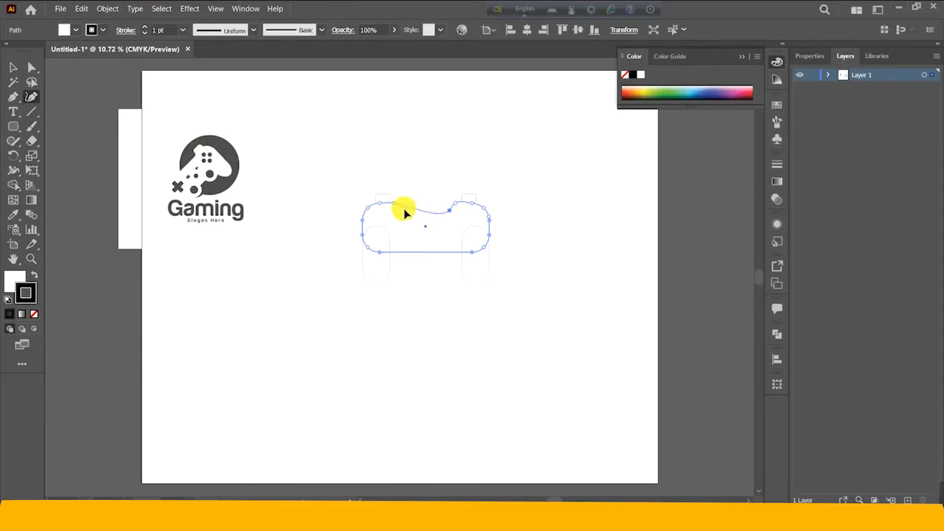
click(398, 209)
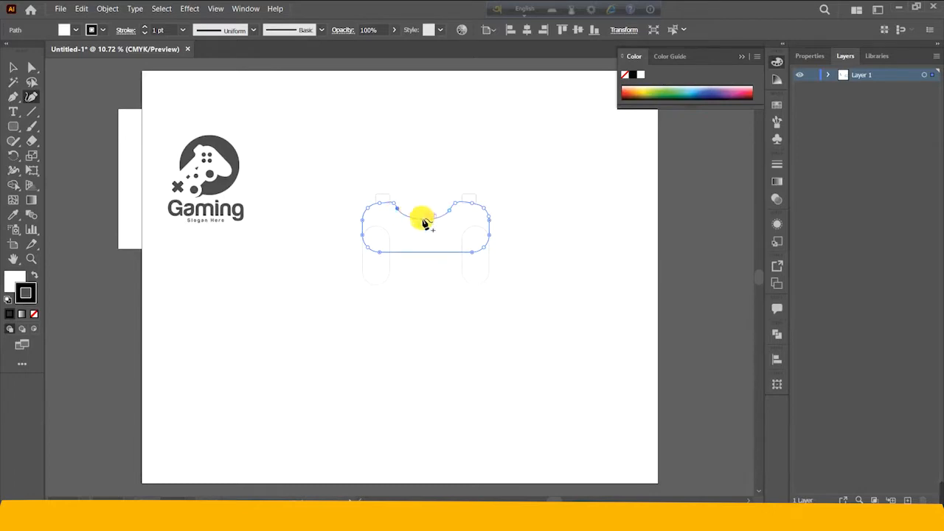
ctrl+click(429, 219)
Remove the inner curve points and even out the dip's end points to leave a shallow, symmetrical curve
click(449, 211)
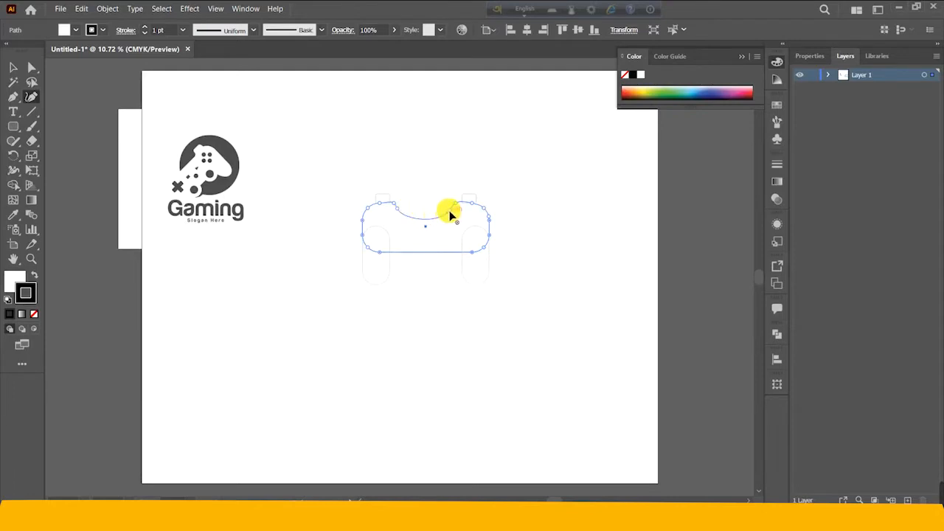
click(398, 209)
click(398, 207)
drag(456, 204, 459, 206)
click(457, 206)
click(12, 68)
click(327, 175)
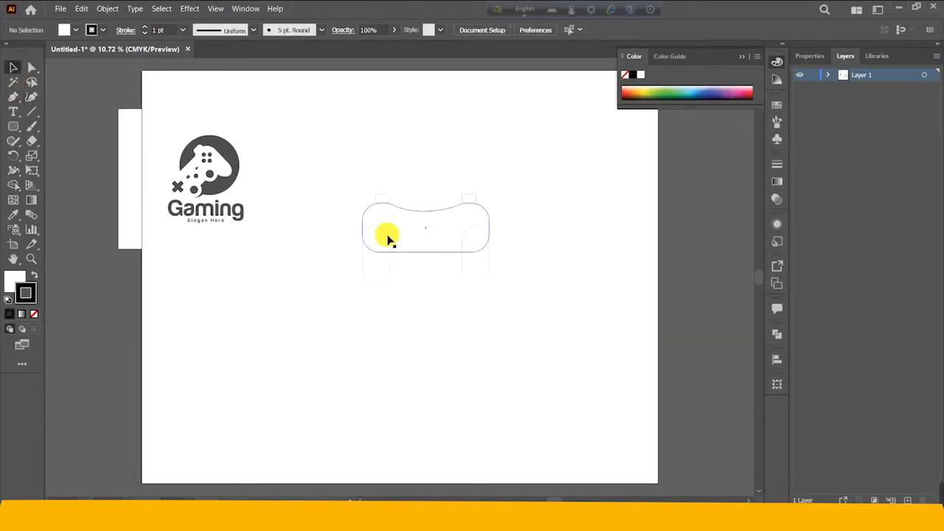
Select all the controller parts and merge the body with both lower grips using the Shape Builder tool
drag(368, 206, 547, 307)
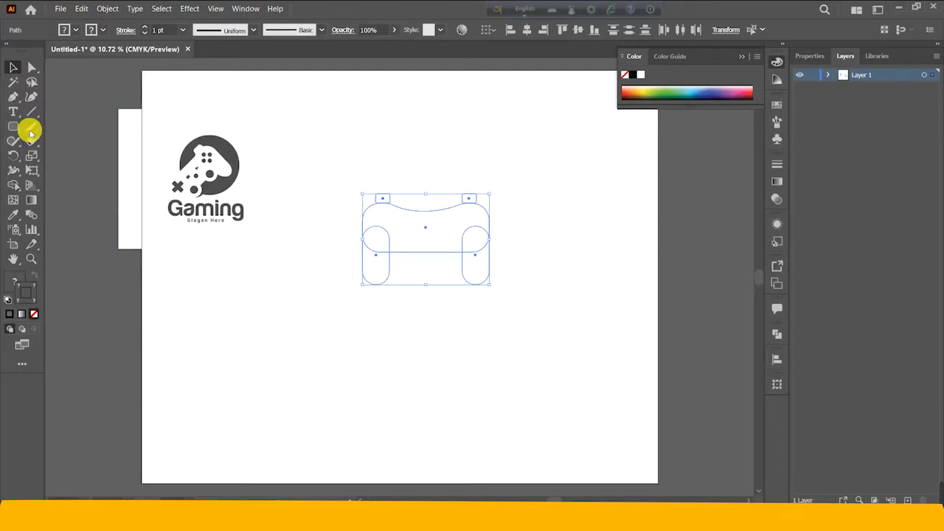
click(13, 185)
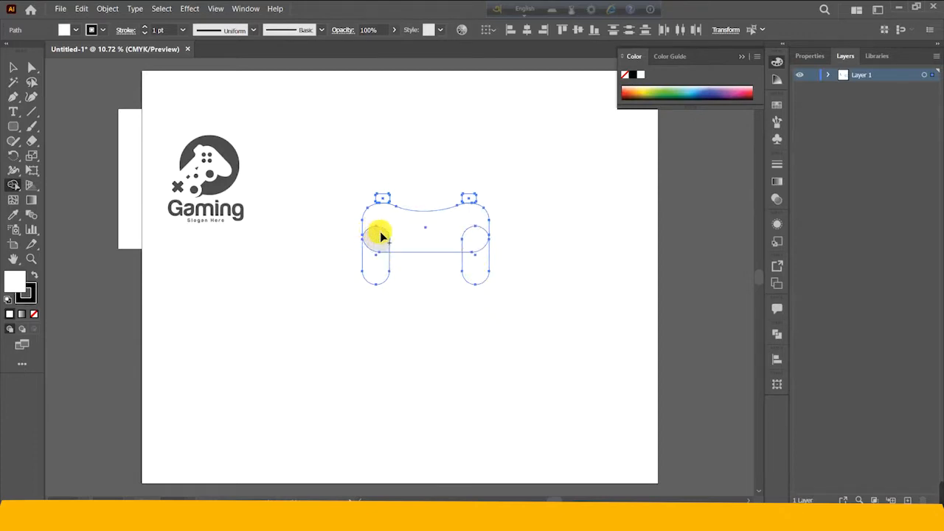
mouse_move(385, 235)
mouse_down()
mouse_move(374, 267)
mouse_move(384, 214)
mouse_up()
mouse_move(458, 238)
mouse_down()
mouse_move(478, 257)
mouse_move(470, 220)
mouse_up()
click(13, 67)
click(270, 147)
mouse_move(381, 238)
mouse_down()
mouse_move(374, 265)
mouse_move(384, 211)
mouse_up()
mouse_move(433, 239)
mouse_down()
mouse_move(459, 236)
mouse_move(478, 259)
mouse_move(470, 197)
mouse_move(460, 228)
mouse_up()
click(16, 71)
click(249, 148)
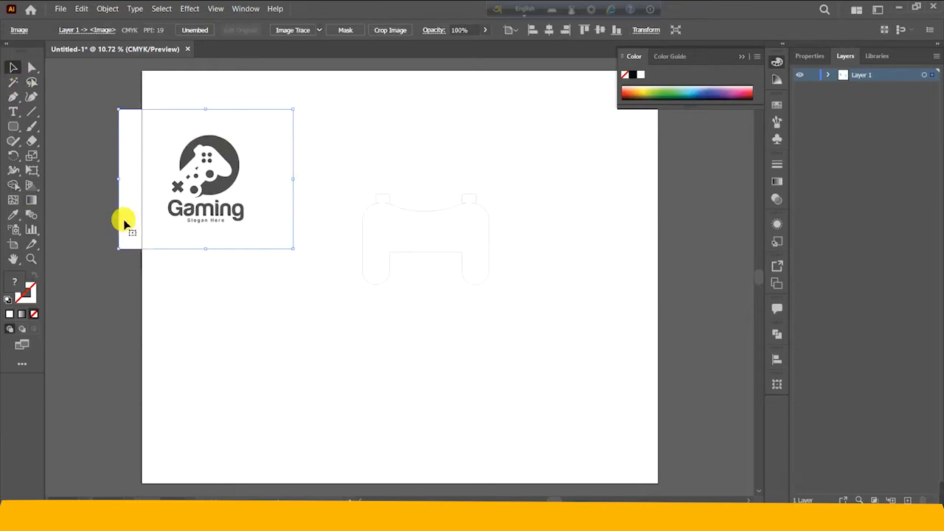
Draw a small circle about 121 px in diameter above the controller with the Ellipse tool
click(10, 127)
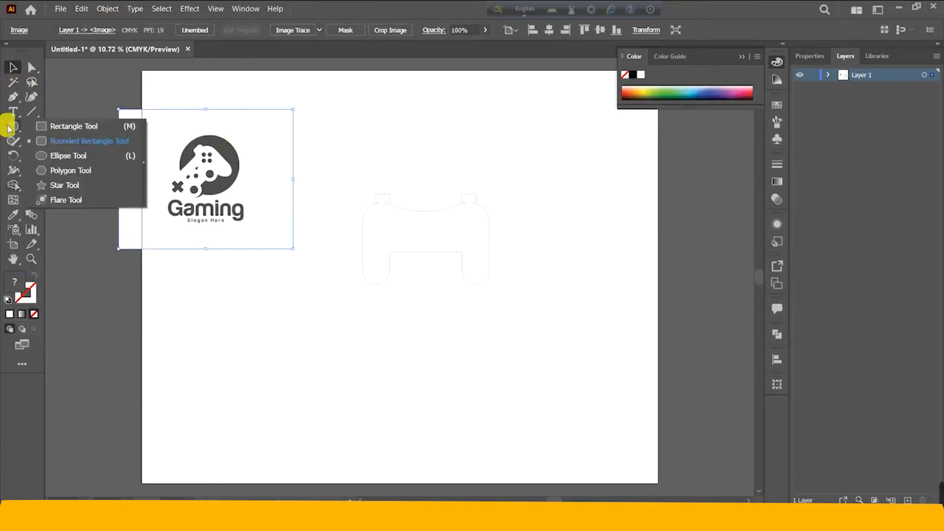
click(59, 156)
drag(402, 133, 411, 142)
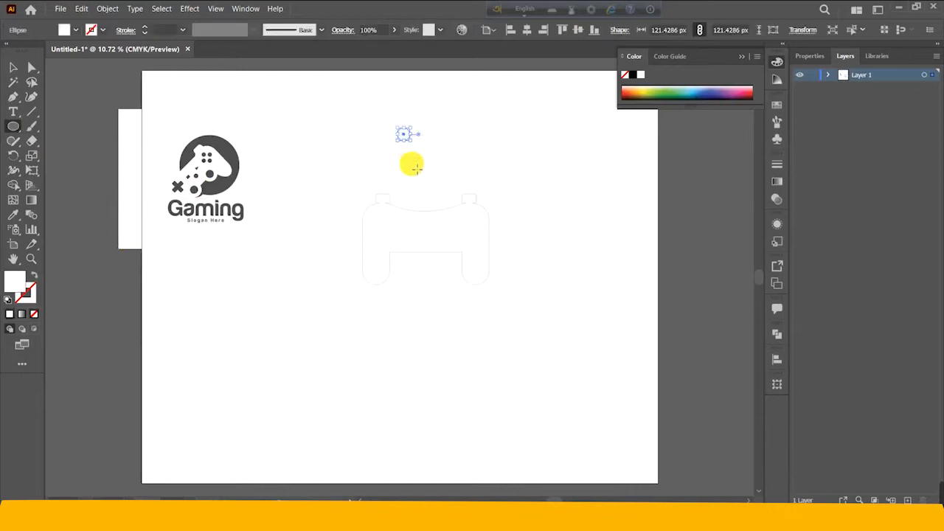
click(34, 274)
click(36, 275)
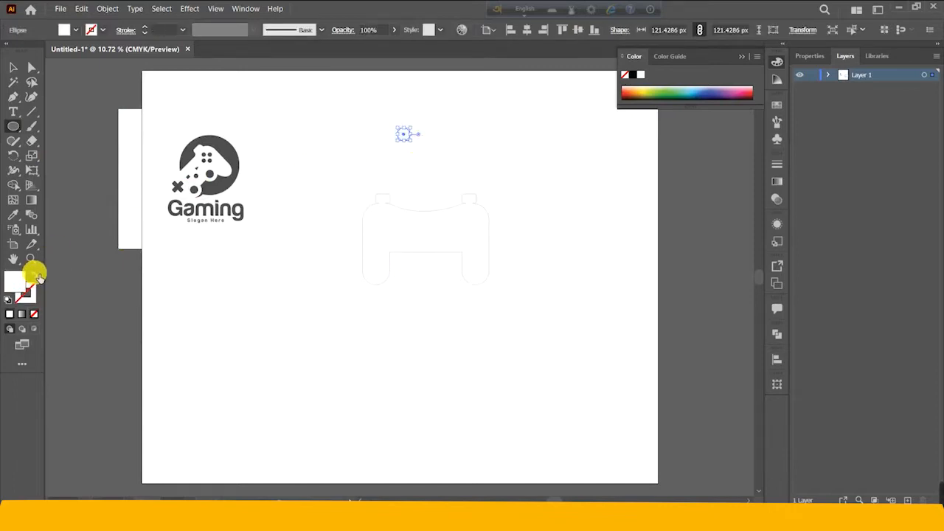
Give the small circle an orange-yellow stroke with a weight of 41 pt
double_click(33, 299)
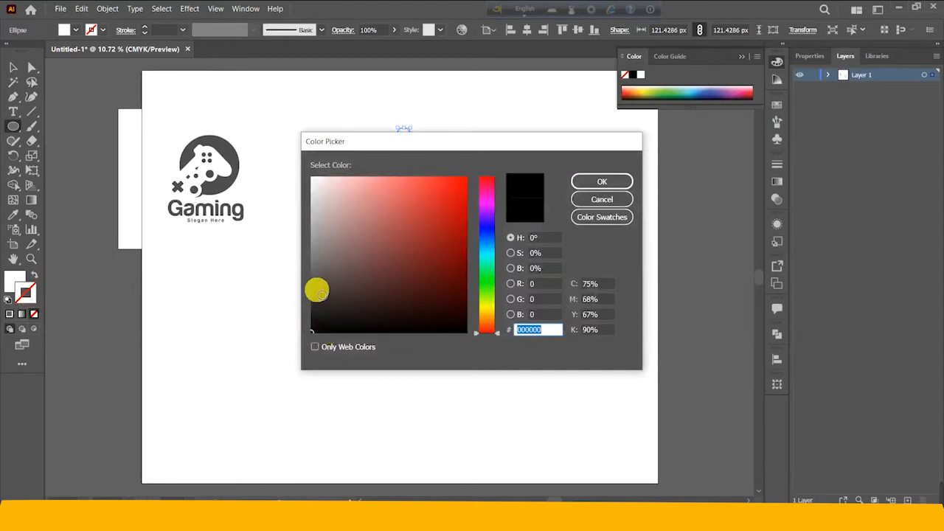
drag(487, 313, 487, 315)
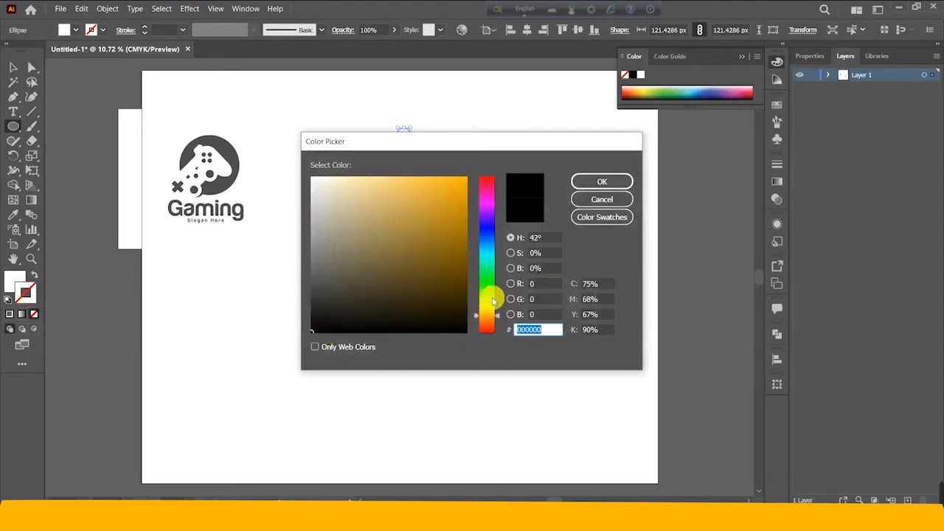
click(464, 179)
click(582, 183)
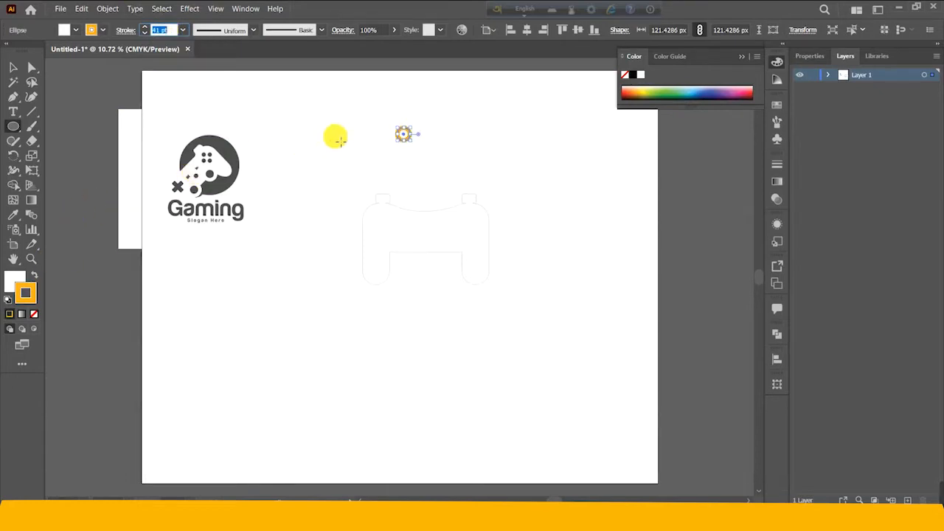
click(14, 67)
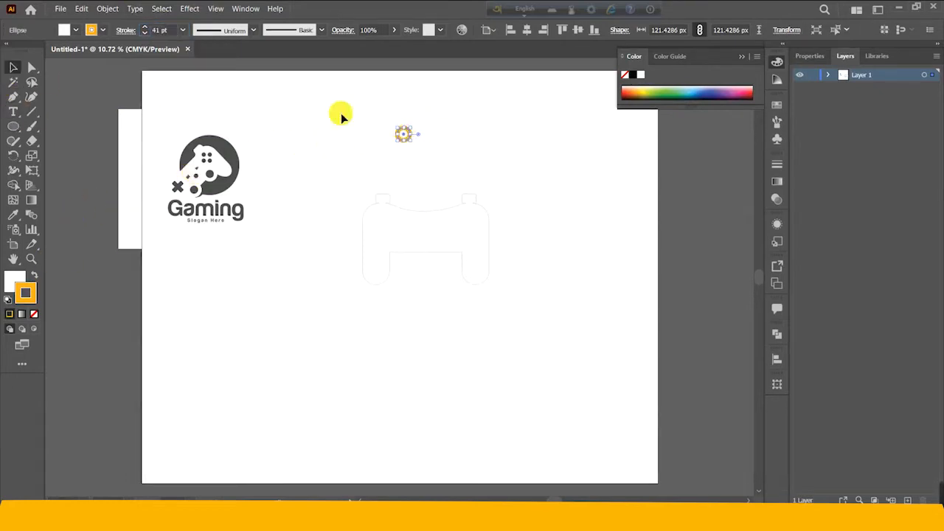
Duplicate the orange ring to its right and align the two rings in a row
click(424, 143)
click(407, 143)
drag(410, 141, 452, 147)
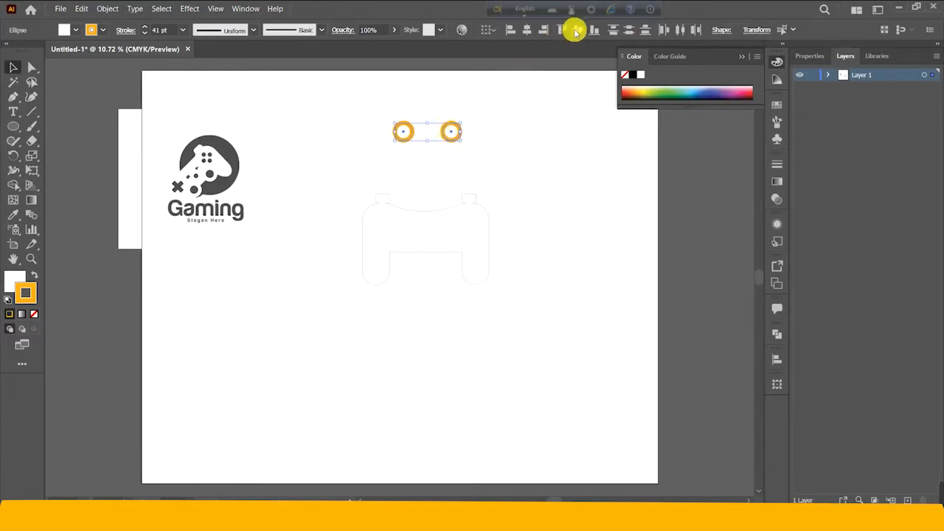
Move the two orange rings onto the controller, one at the inner top corner of each grip
drag(454, 142, 466, 257)
click(452, 266)
mouse_move(401, 262)
mouse_down()
mouse_move(418, 271)
mouse_move(396, 258)
mouse_up()
click(491, 294)
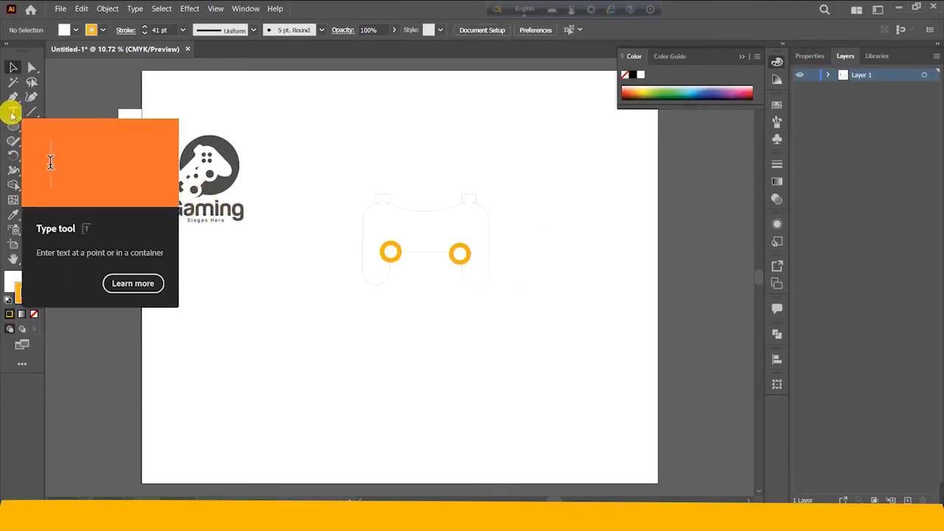
Draw a narrow vertical rounded rectangle just right of the reference logo
click(13, 138)
click(14, 128)
click(67, 145)
mouse_move(276, 116)
mouse_down()
mouse_move(291, 160)
mouse_move(302, 163)
mouse_up()
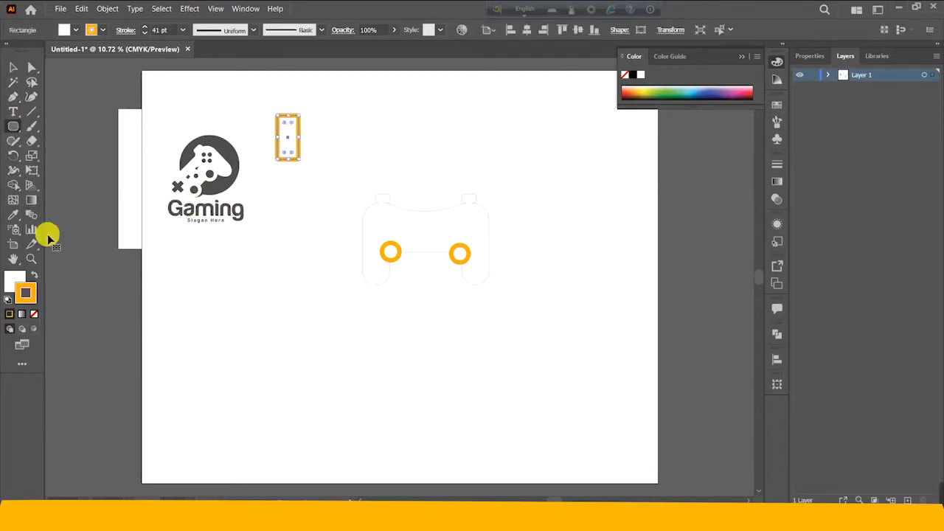
Give the narrow rounded rectangle an orange-yellow fill and remove its stroke
click(34, 275)
click(34, 314)
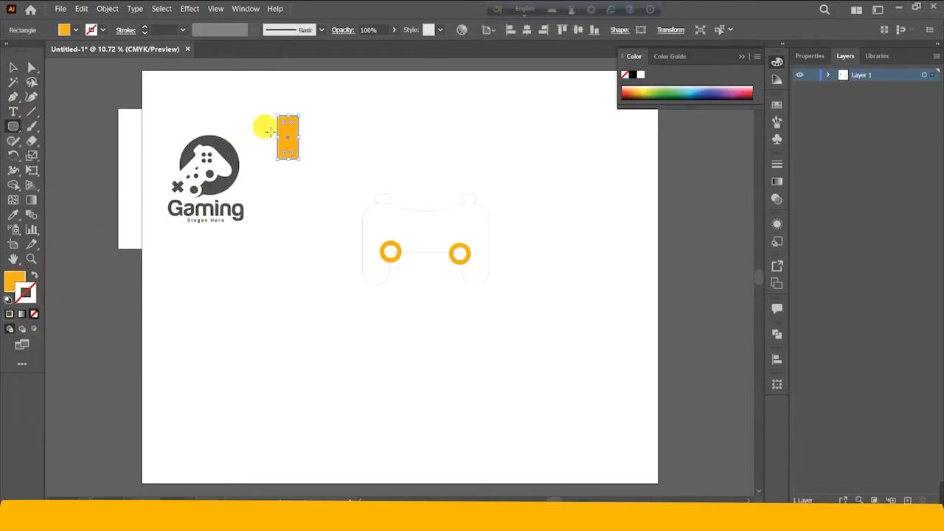
click(14, 67)
click(266, 169)
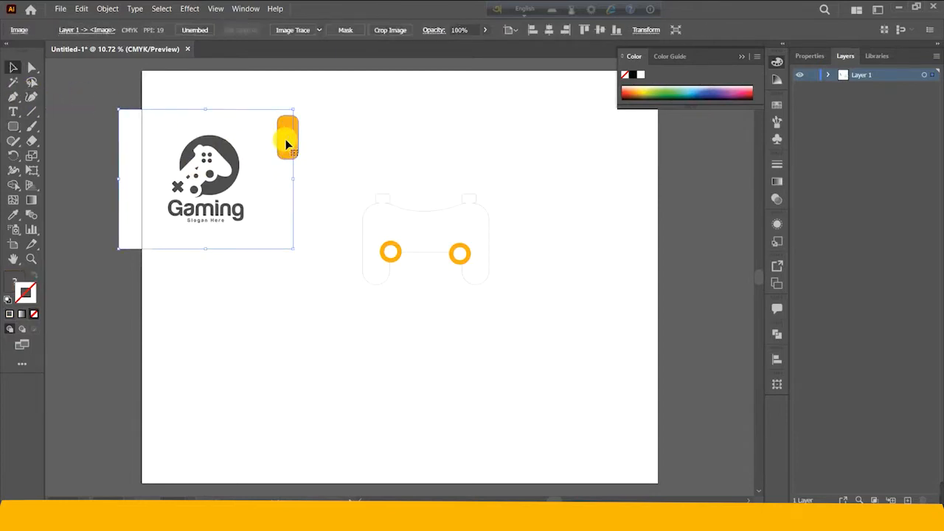
Narrow the orange bar, add a copy rotated 90 degrees, and center the two bars on each other as a plus
click(288, 135)
mouse_move(283, 143)
mouse_down()
mouse_move(313, 147)
mouse_move(301, 114)
mouse_move(291, 138)
mouse_up()
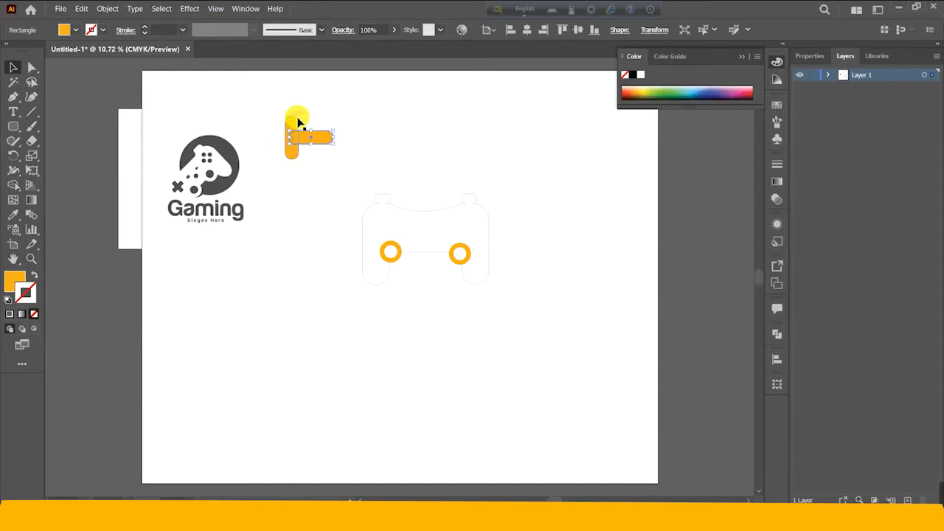
shift+click(293, 140)
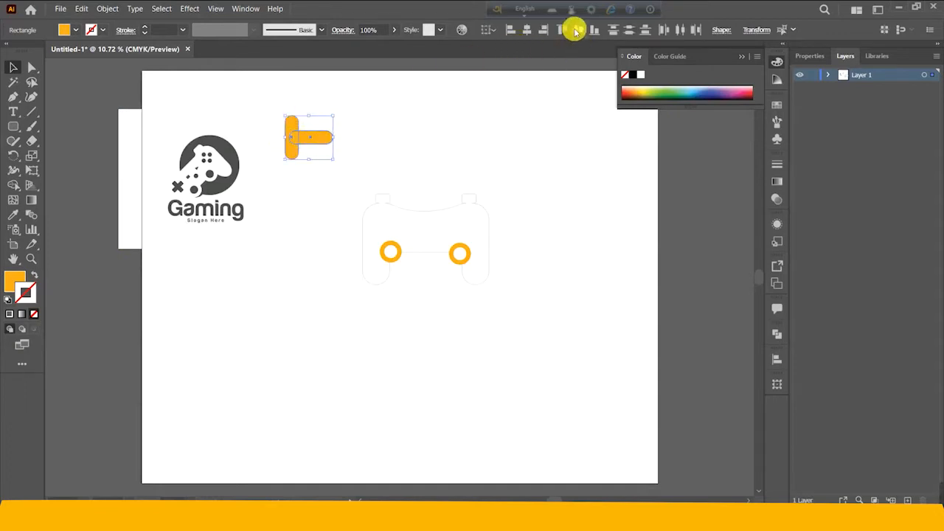
click(526, 31)
Combine the crossed bars, scale the plus down, and place it above the controller's left ring
right_click(313, 134)
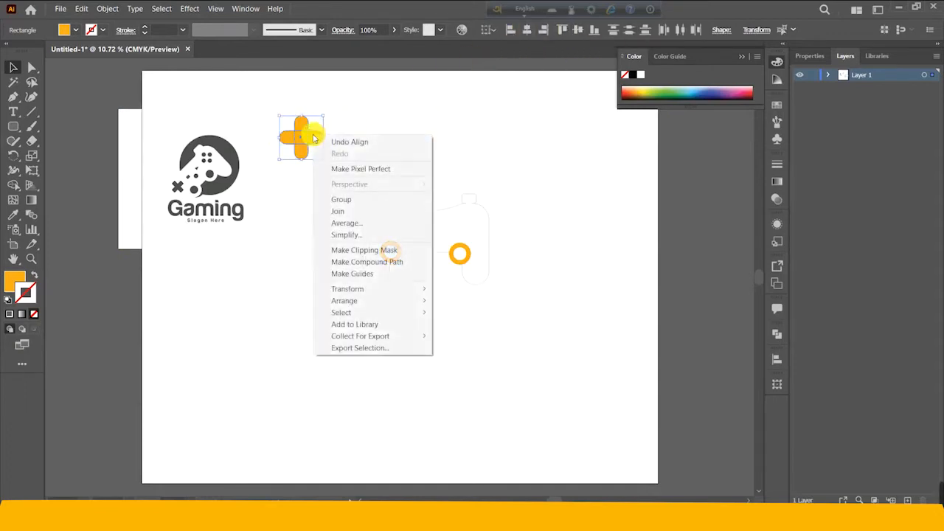
click(335, 210)
drag(309, 157, 415, 247)
drag(406, 205, 382, 218)
click(456, 208)
click(433, 186)
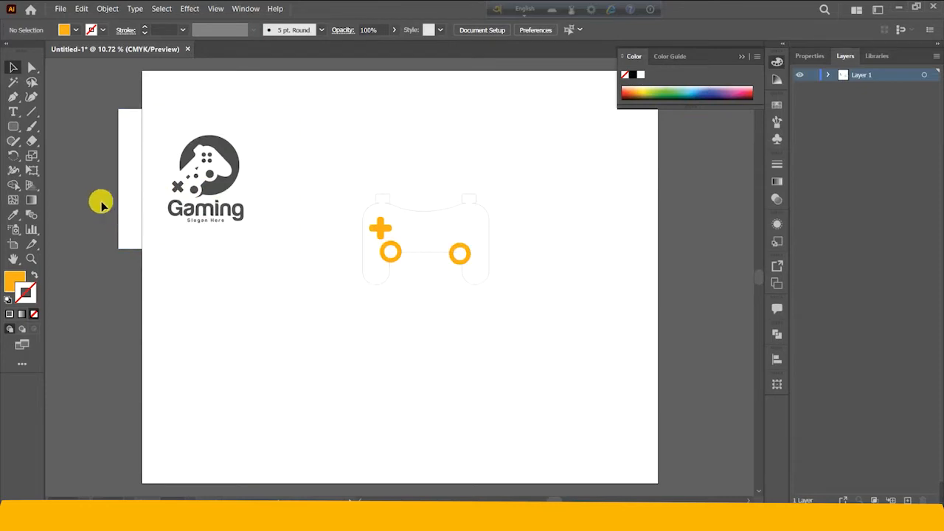
Draw a small orange-yellow circle above the controller and duplicate it into a two-by-two set of dots
click(14, 127)
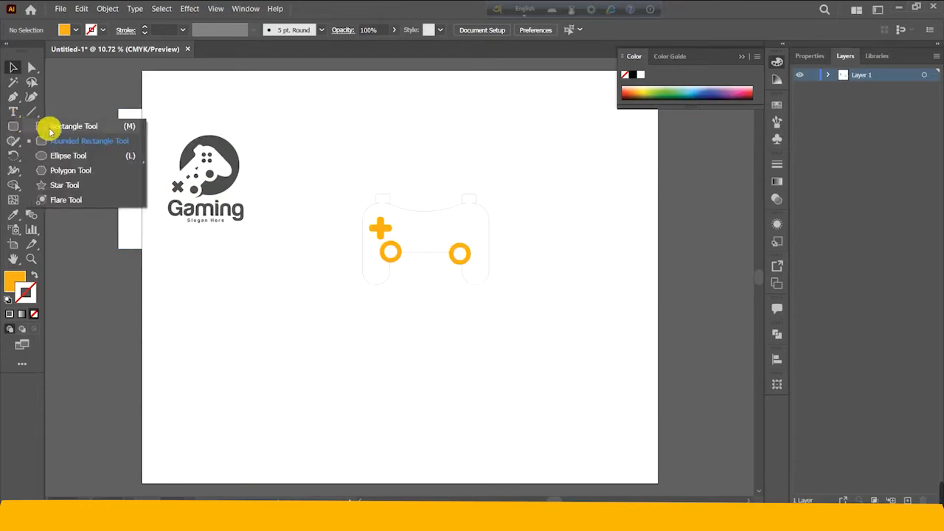
click(66, 156)
mouse_move(362, 129)
mouse_down()
mouse_move(359, 122)
mouse_move(368, 136)
mouse_up()
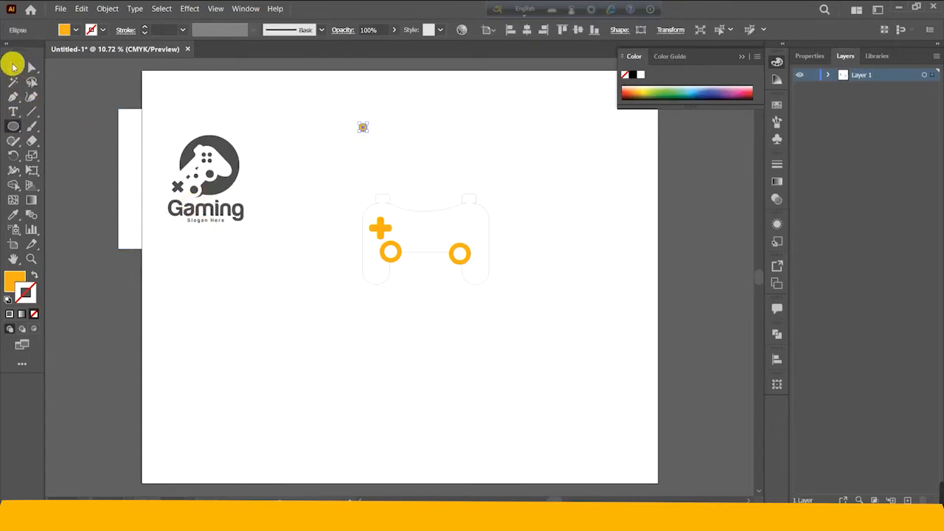
click(13, 67)
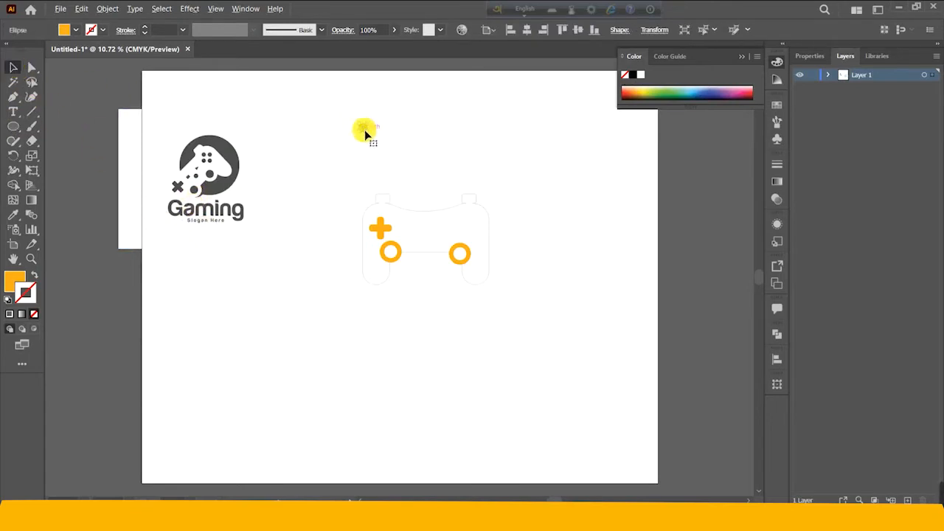
drag(364, 131, 389, 148)
key(ctrl+z)
click(429, 143)
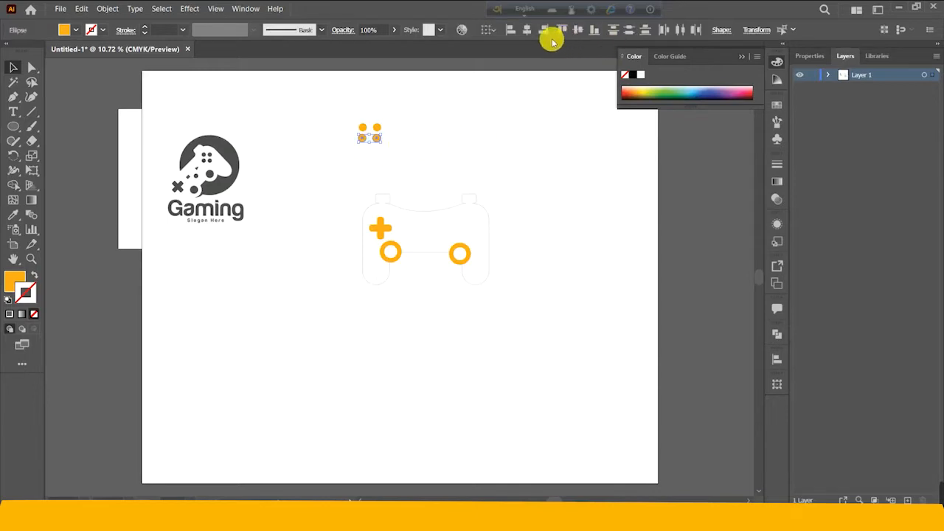
Align the four dots into even rows and columns and move the right pair closer to the left pair
click(478, 130)
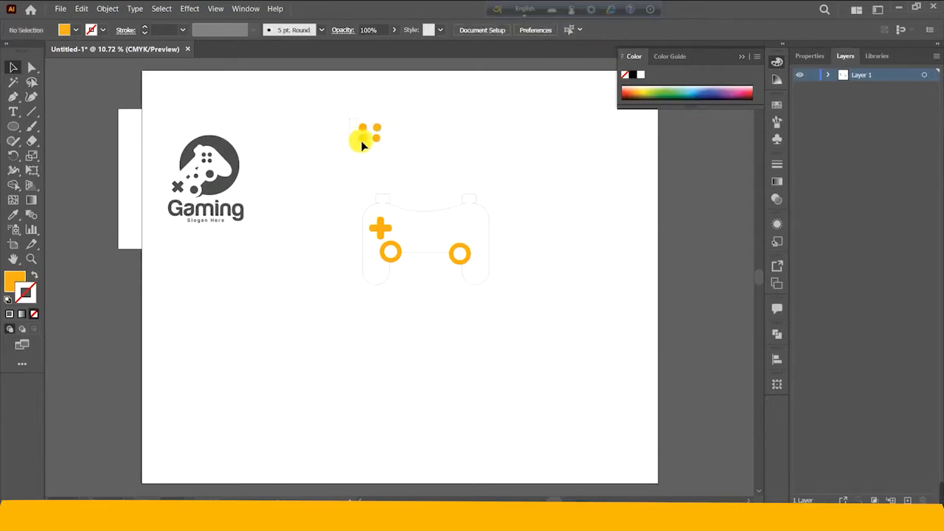
click(361, 143)
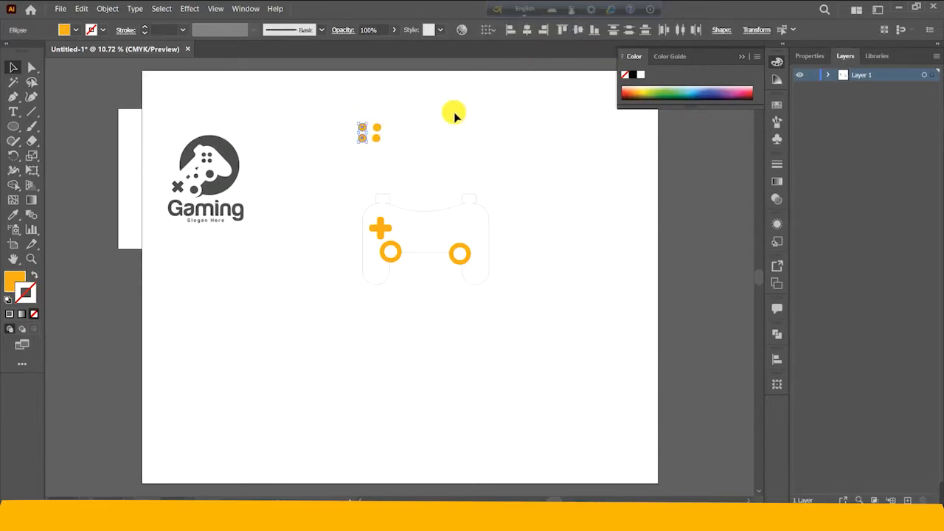
click(454, 116)
drag(391, 155, 405, 144)
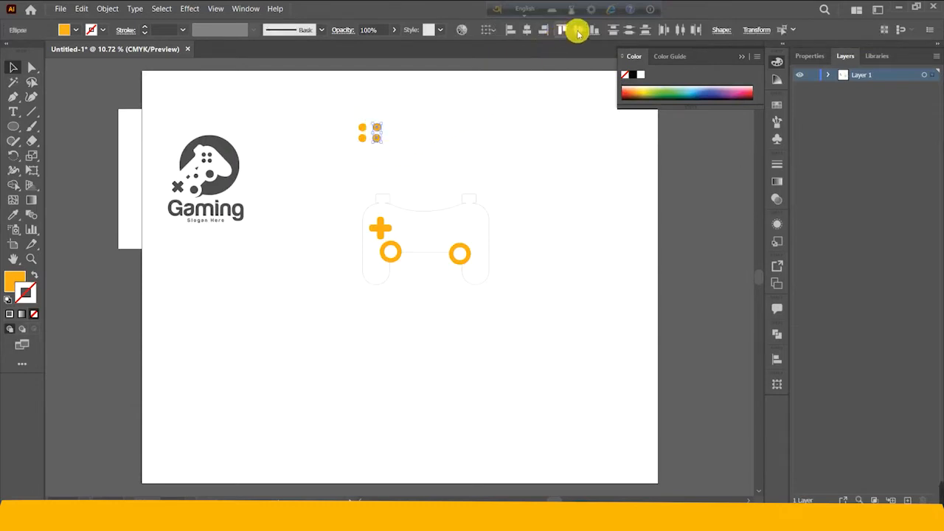
click(352, 129)
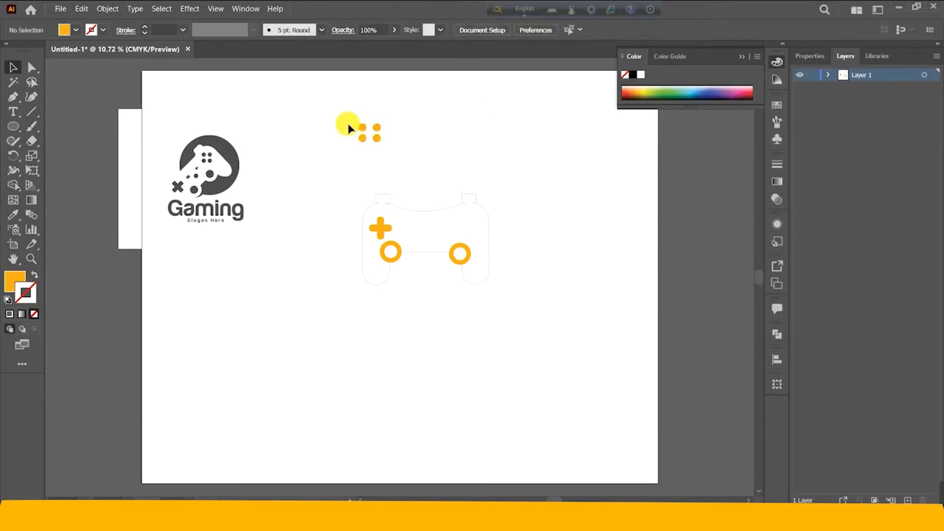
drag(403, 159, 400, 158)
right_click(378, 137)
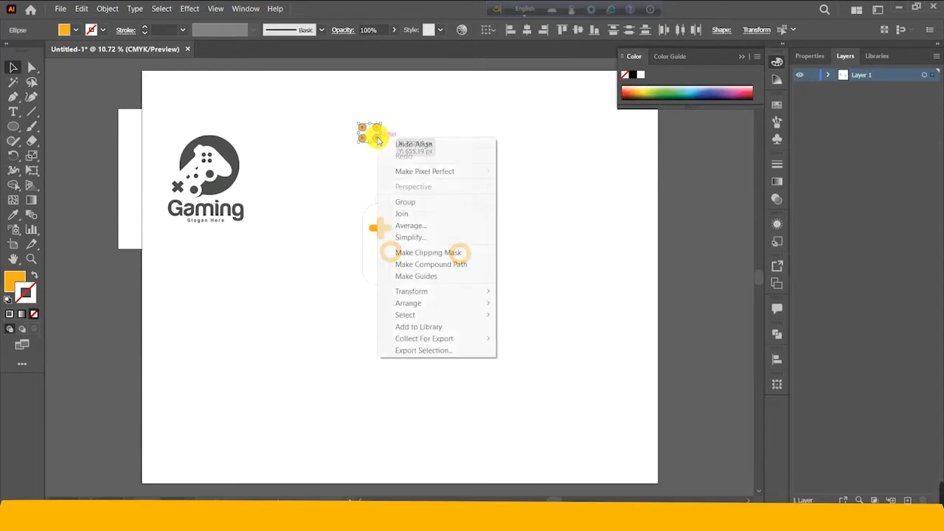
click(412, 125)
drag(372, 121, 399, 145)
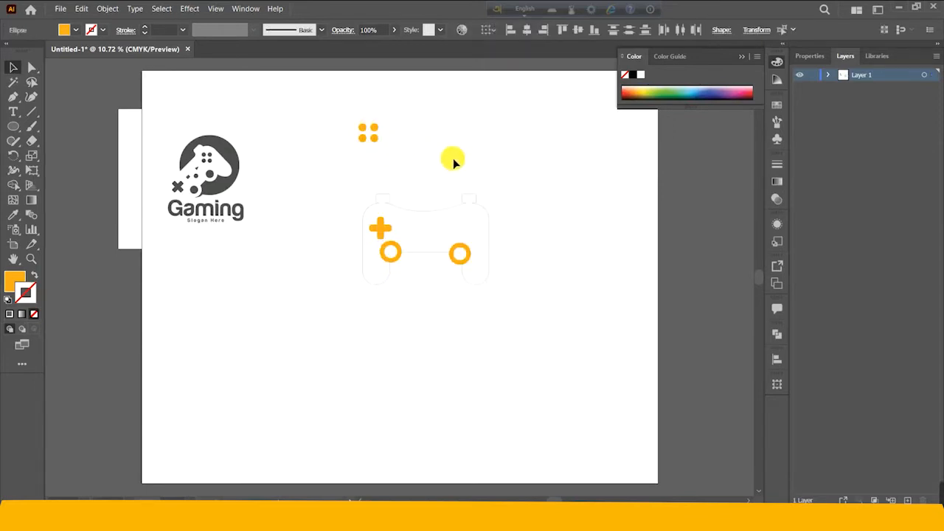
Group the four dots, rotate them into a diamond above the controller's right ring, and nudge the plus slightly upward
drag(343, 120, 409, 155)
right_click(380, 135)
right_click(367, 132)
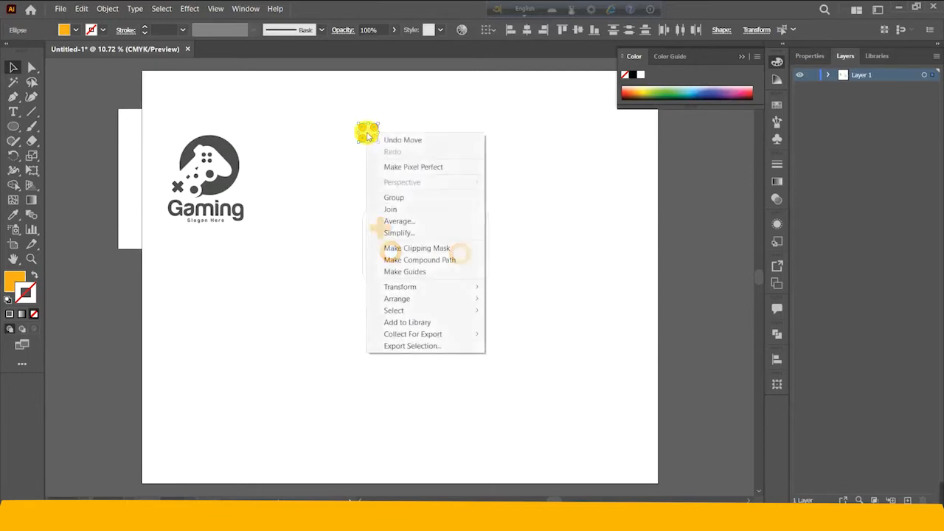
click(391, 197)
drag(386, 121, 475, 233)
click(559, 232)
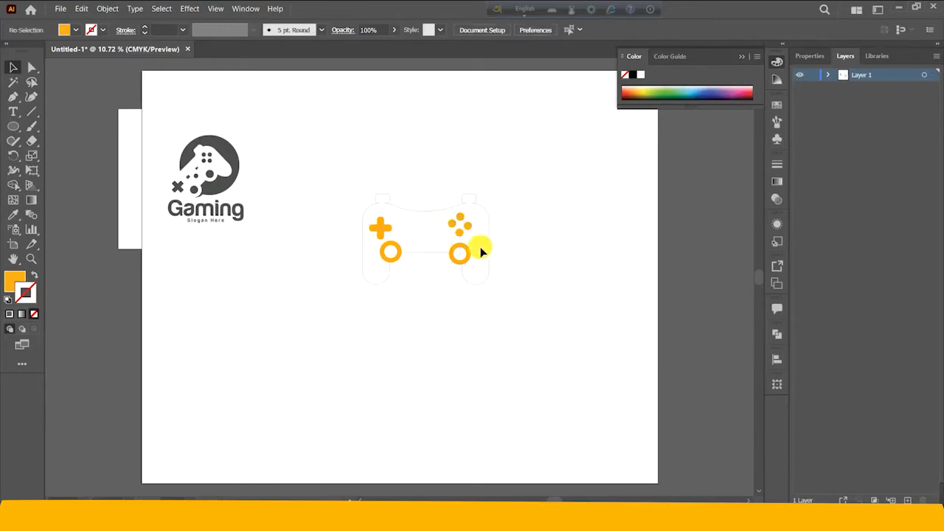
drag(381, 231, 383, 224)
click(429, 291)
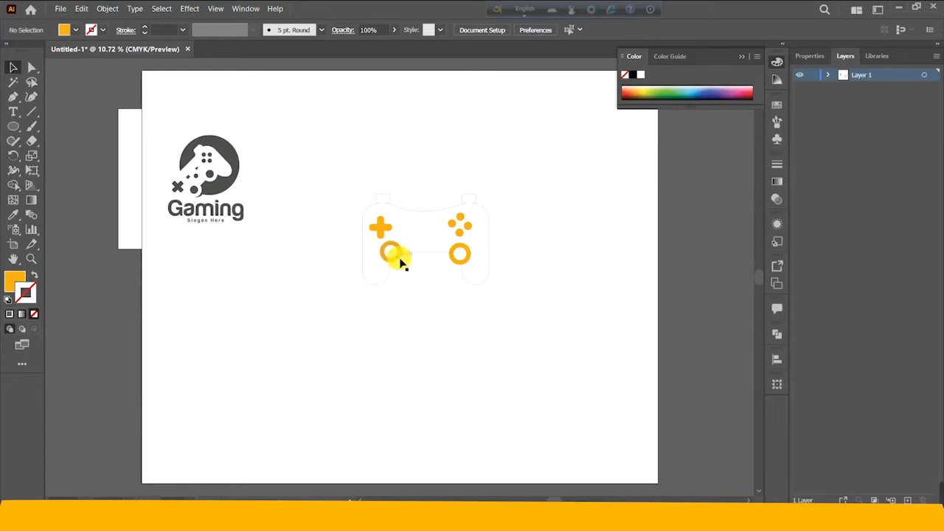
Set the controller outline's stroke weight to 25 pt
click(416, 219)
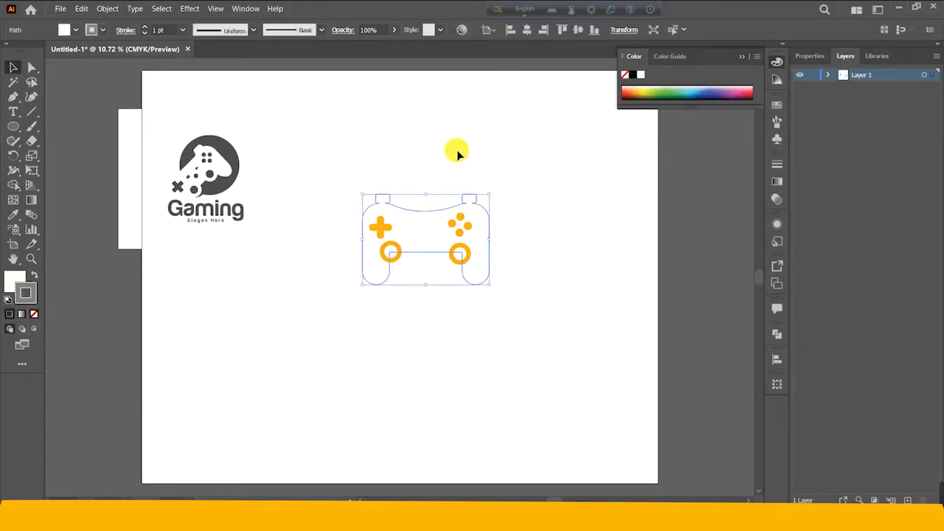
scroll(171, 31, up, 20)
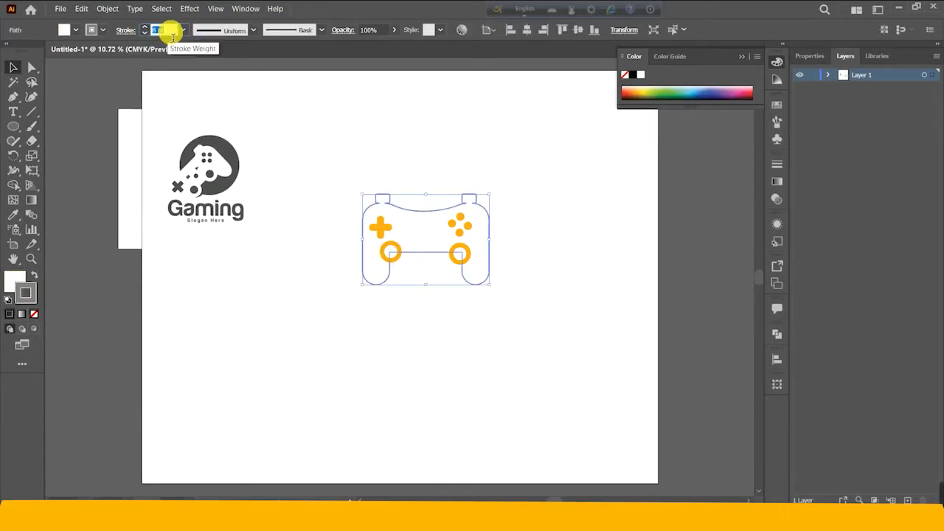
scroll(175, 20, up, 9)
scroll(375, 129, down, 8)
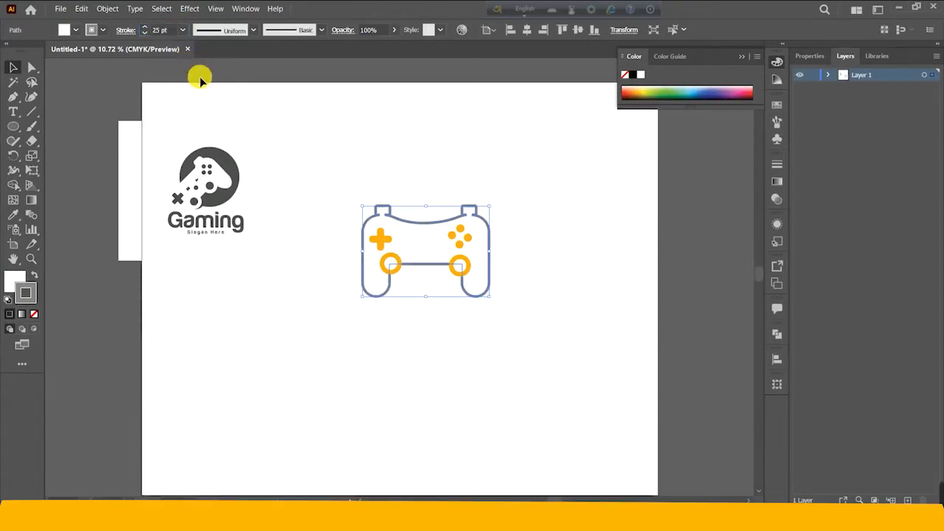
click(540, 197)
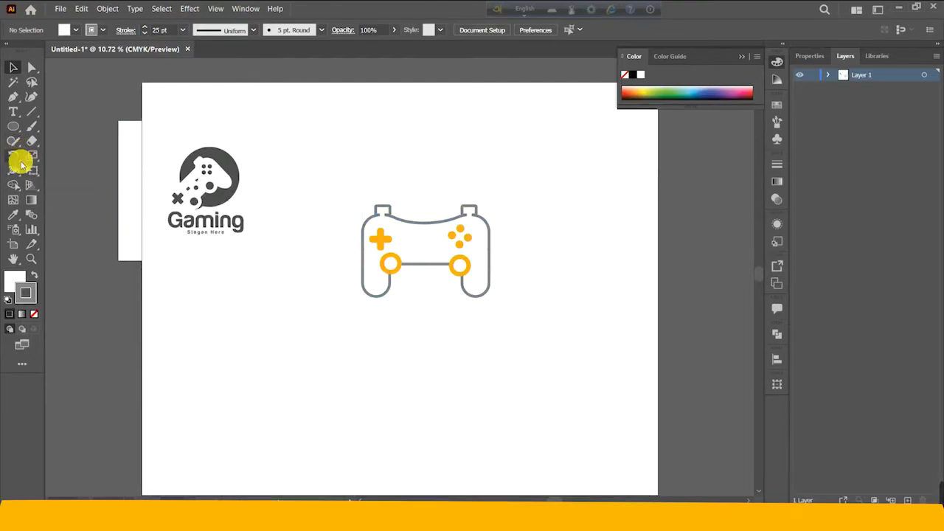
Draw a tiny rectangle between the reference logo and the controller, with a gray fill and no stroke
drag(16, 127, 59, 126)
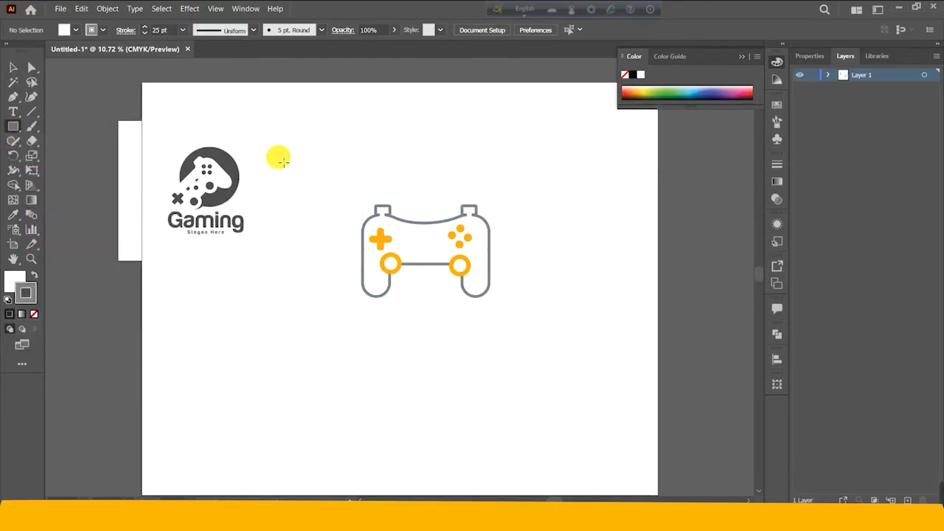
drag(315, 159, 320, 160)
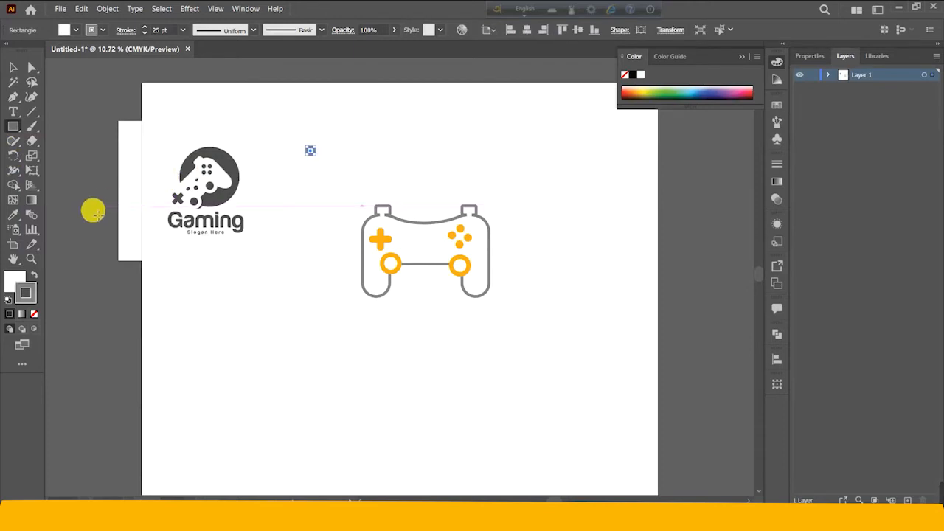
click(35, 275)
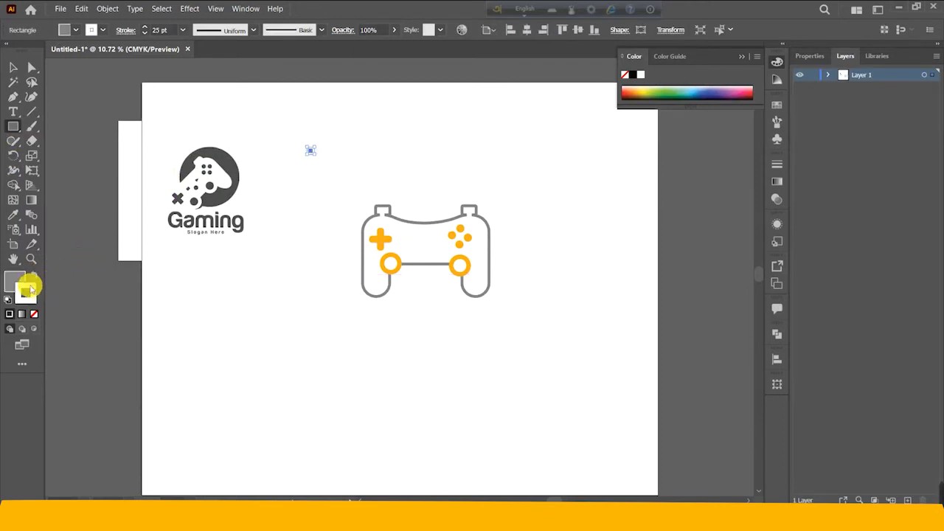
click(34, 314)
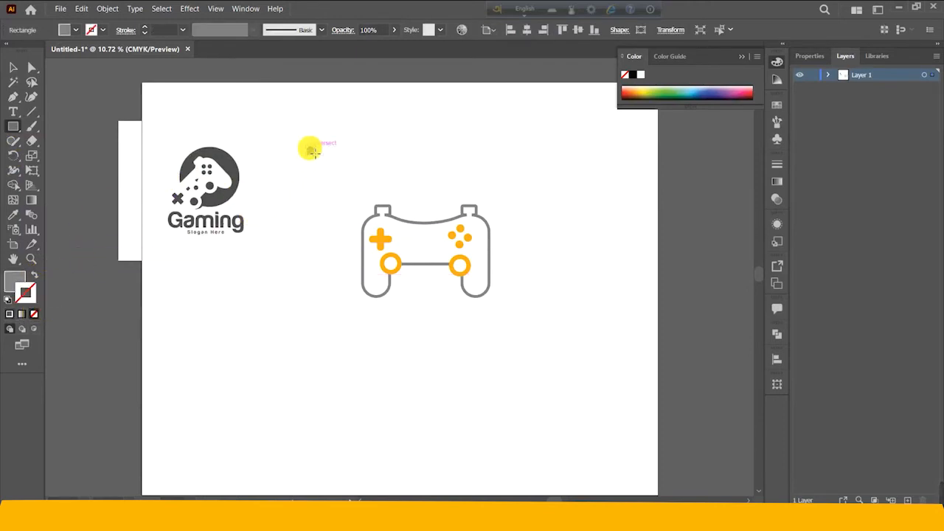
click(9, 70)
click(317, 163)
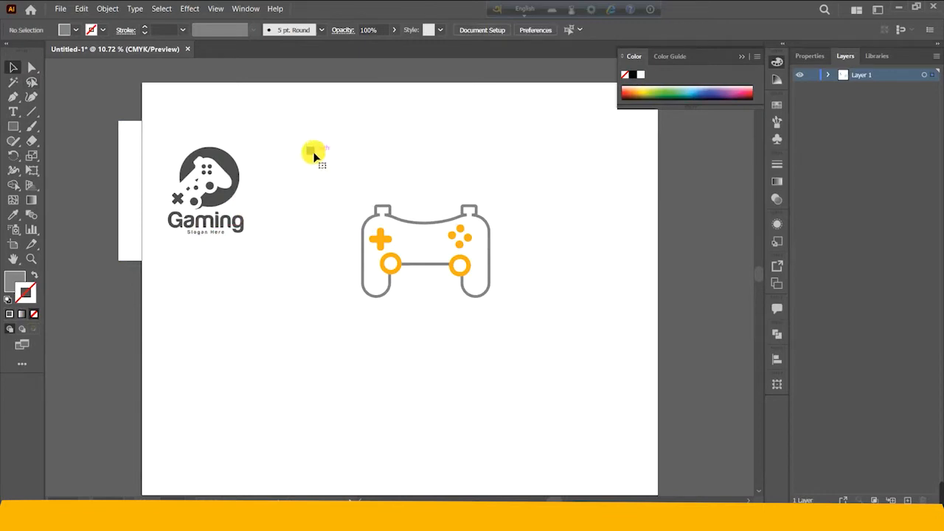
Resize the tiny gray rectangle into a nearly square block
click(313, 153)
drag(319, 151, 320, 150)
click(331, 162)
click(316, 151)
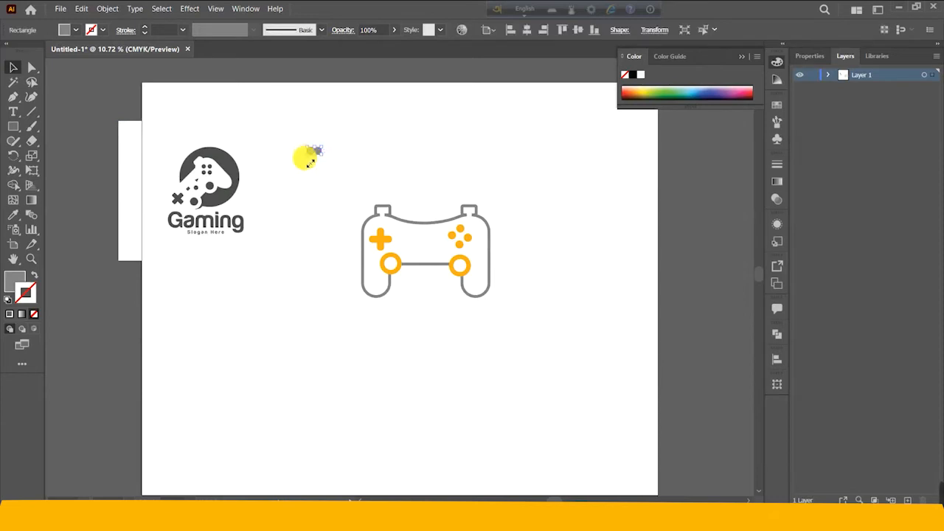
key(ctrl+equal)
key(ctrl+equal)
key(ctrl+equal)
key(ctrl+equal)
key(ctrl+equal)
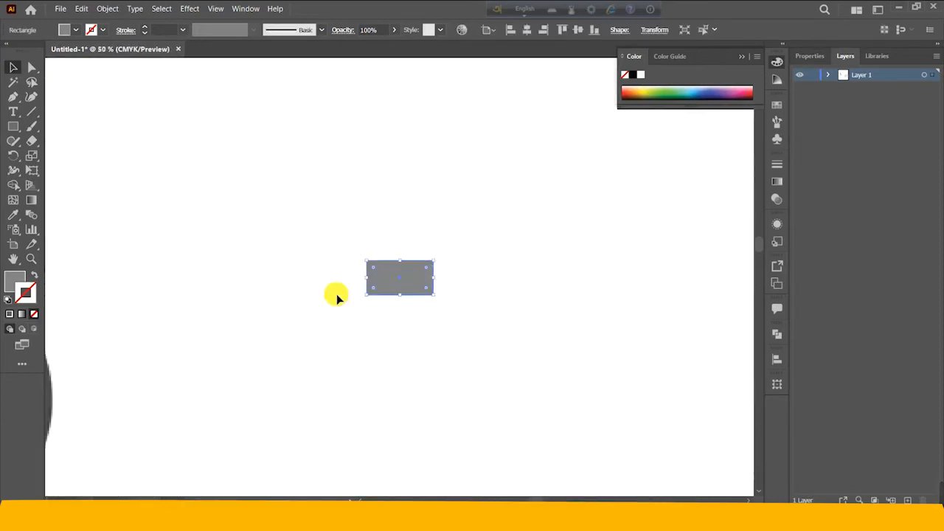
drag(370, 283, 417, 258)
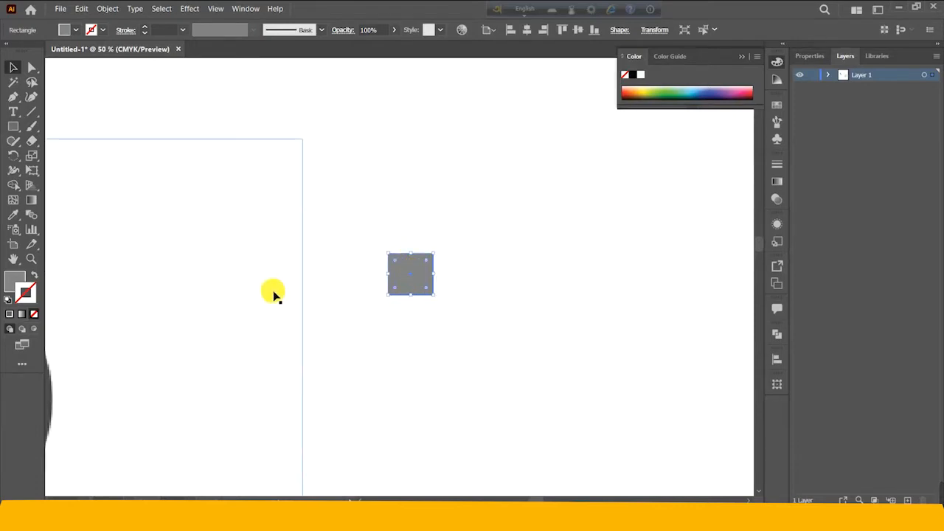
scroll(270, 288, down, 1)
key(ctrl+minus)
key(ctrl+minus)
key(ctrl+minus)
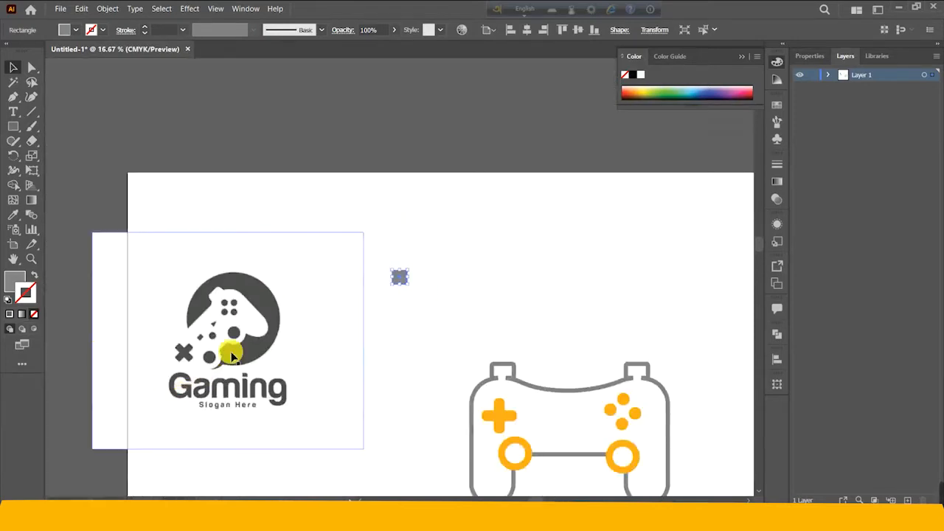
Draw a small gray triangle pointing right with the Pen tool and place it to the right of the gray block
drag(13, 126, 60, 158)
click(13, 97)
click(485, 235)
click(507, 240)
click(485, 243)
click(485, 237)
click(11, 68)
drag(492, 239, 473, 273)
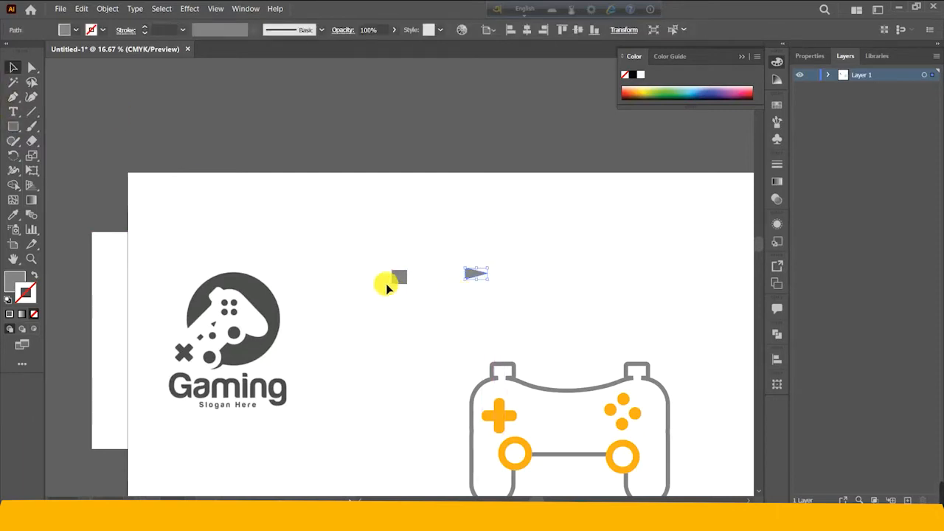
Shift the reference logo slightly left and align the gray block and triangle along their vertical centers
drag(363, 273, 323, 281)
drag(387, 264, 530, 282)
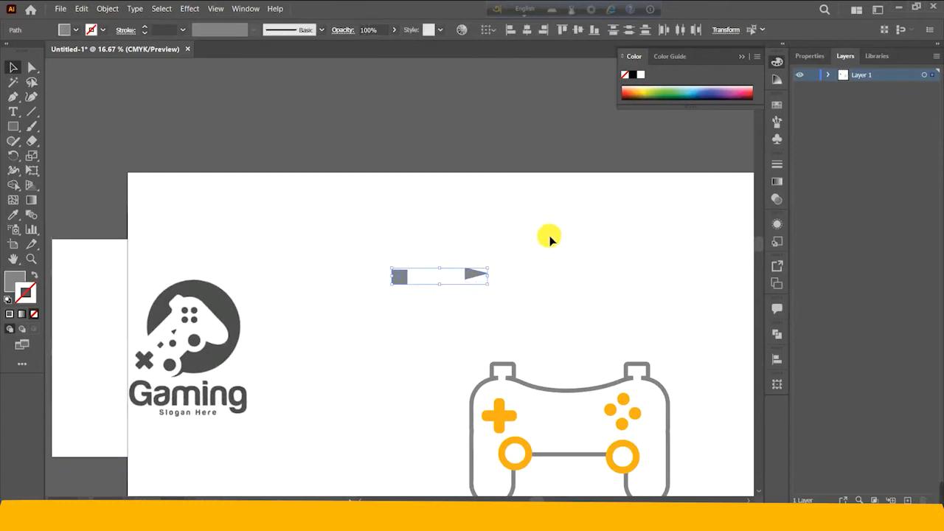
click(571, 31)
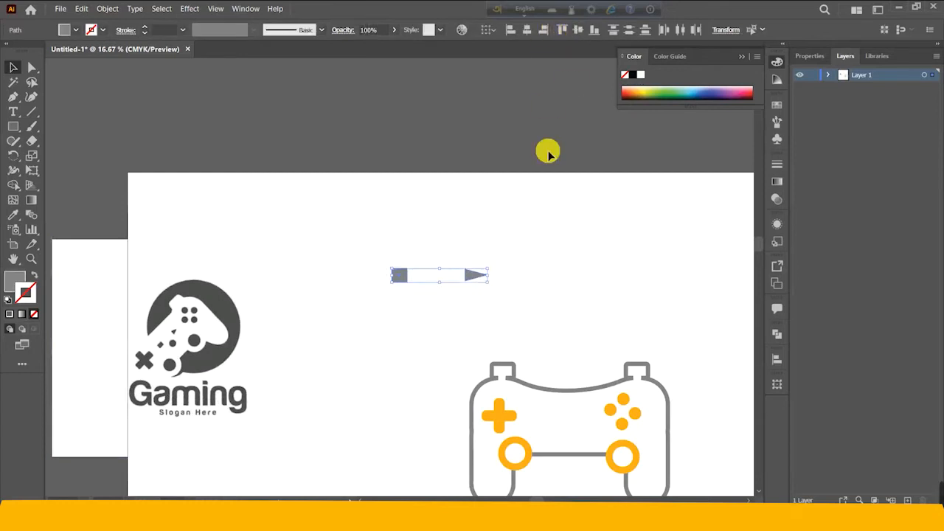
Group the gray block and triangle, and draw a small gray circle just below the gap between them
right_click(469, 274)
click(495, 339)
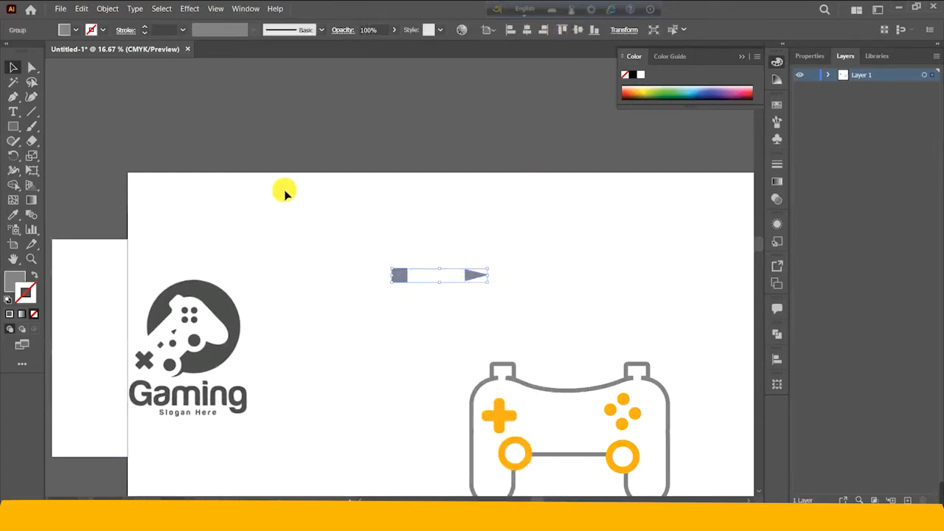
click(206, 216)
drag(10, 137, 63, 151)
drag(424, 285, 443, 309)
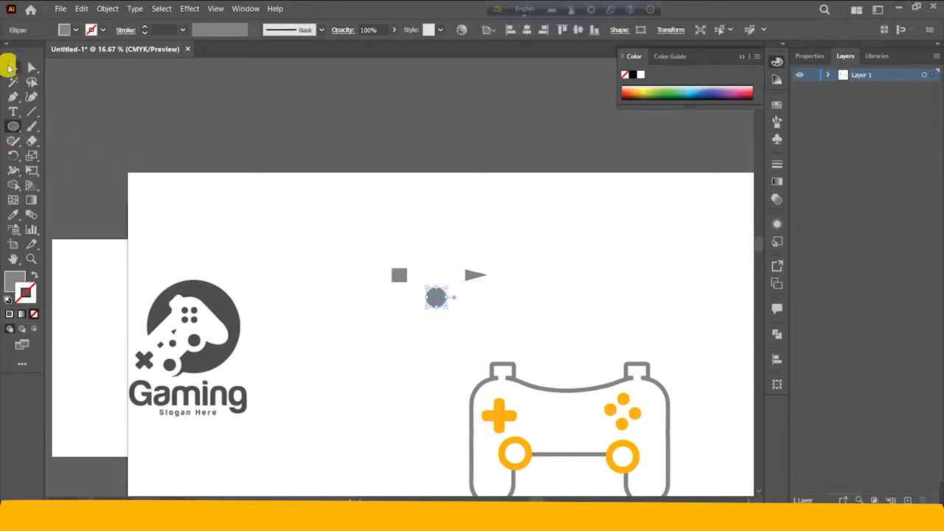
Ungroup the block and triangle, move the triangle closer to the block, and regroup the realigned pair
click(11, 68)
drag(406, 278, 413, 278)
click(502, 270)
click(460, 276)
right_click(481, 277)
click(511, 367)
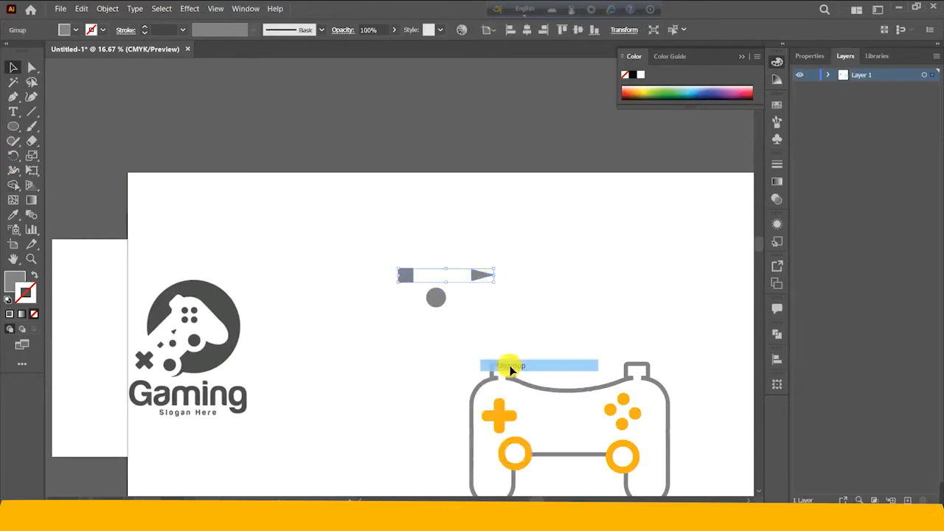
mouse_move(481, 275)
mouse_down()
mouse_move(462, 272)
mouse_move(478, 276)
mouse_up()
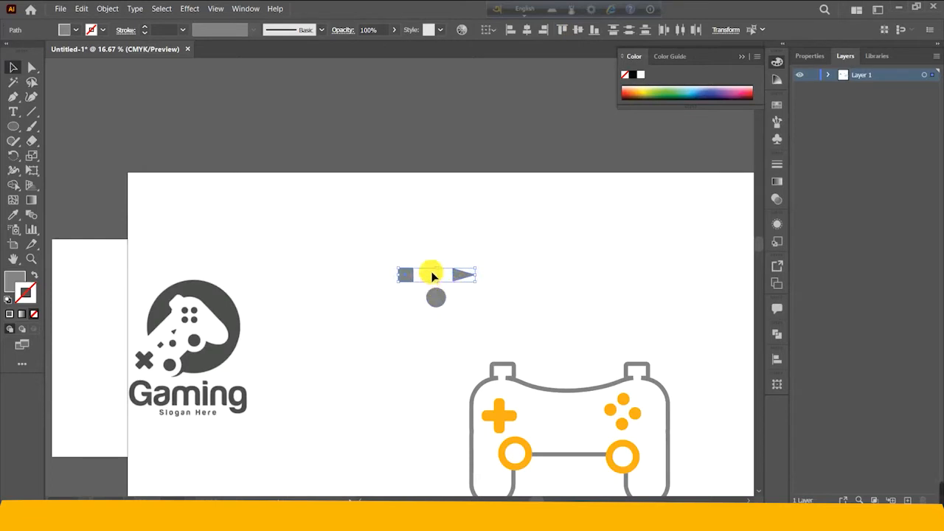
right_click(415, 276)
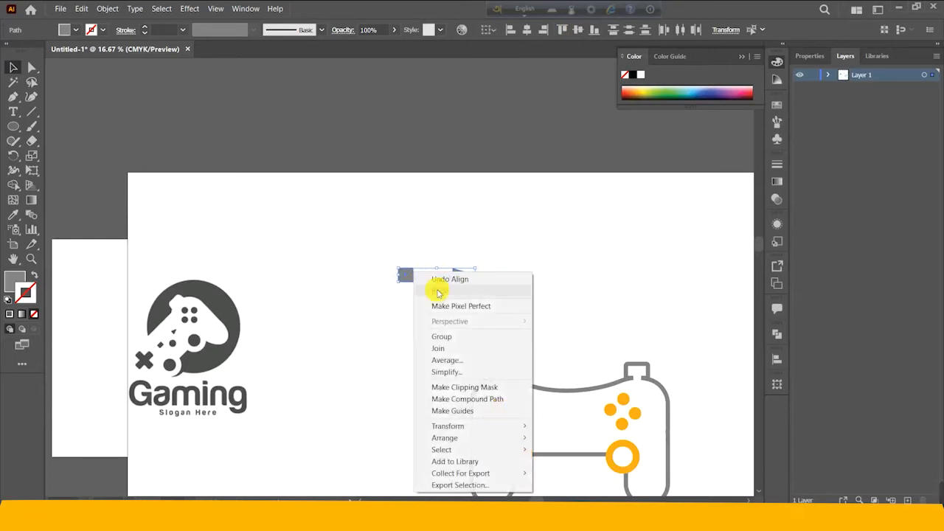
click(443, 337)
Group the small gray circle with the block and triangle pair
click(436, 297)
shift+click(465, 274)
right_click(468, 275)
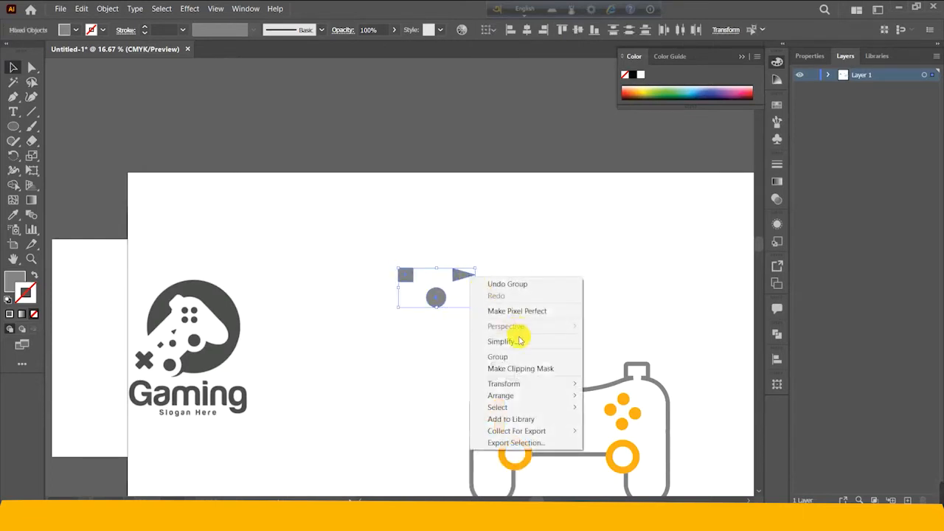
click(509, 354)
Place the group of small gray shapes in the middle of the controller body, between the plus and the button dots
drag(437, 304, 565, 439)
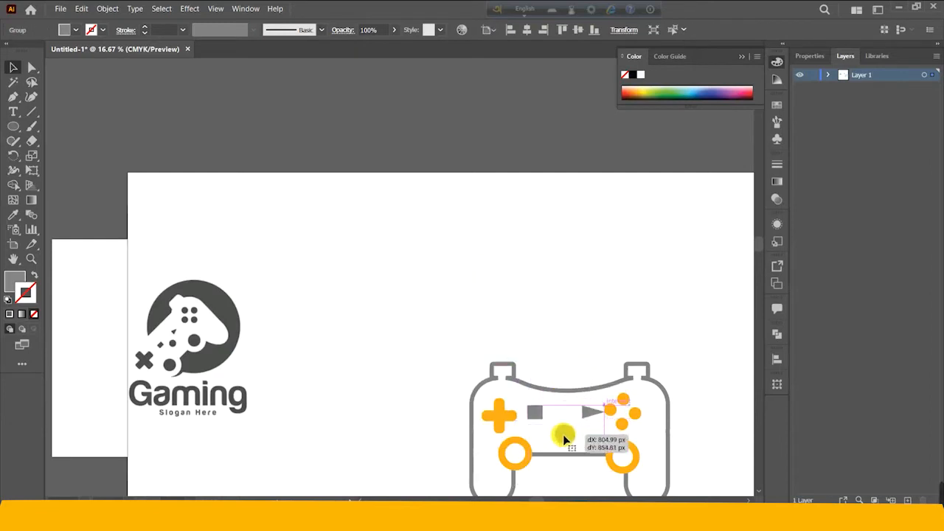
scroll(605, 269, down, 2)
scroll(604, 258, down, 1)
drag(565, 321, 564, 299)
drag(559, 299, 564, 310)
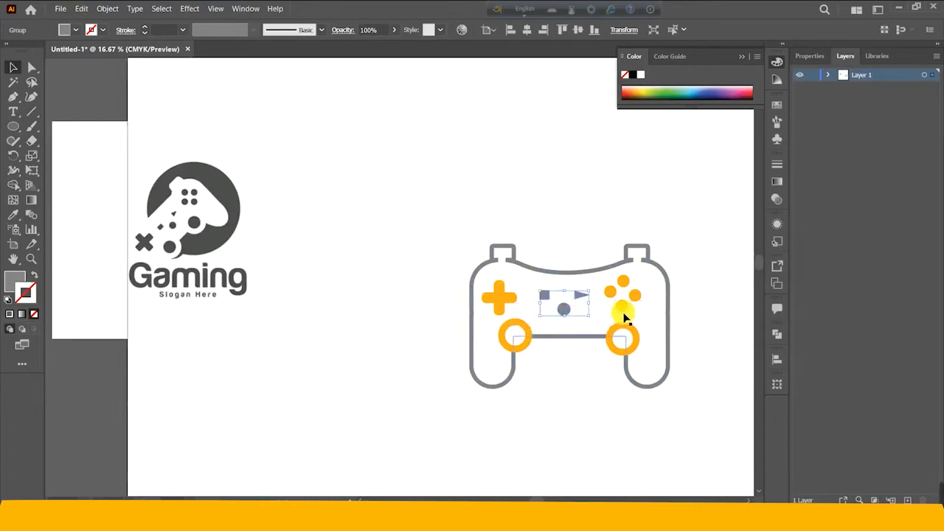
click(691, 289)
Shift the reference logo down and place a point text object below the controller
scroll(664, 280, down, 3)
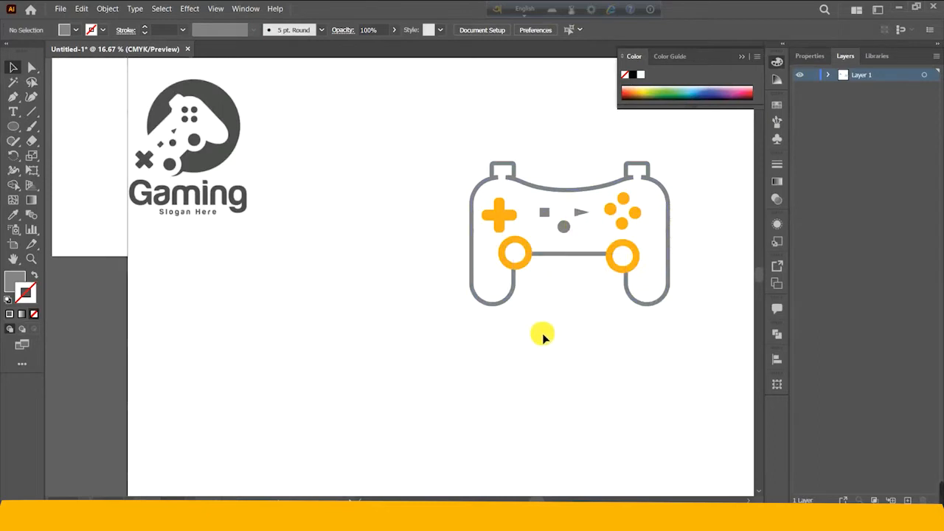
drag(190, 133, 196, 197)
drag(13, 111, 68, 110)
click(437, 350)
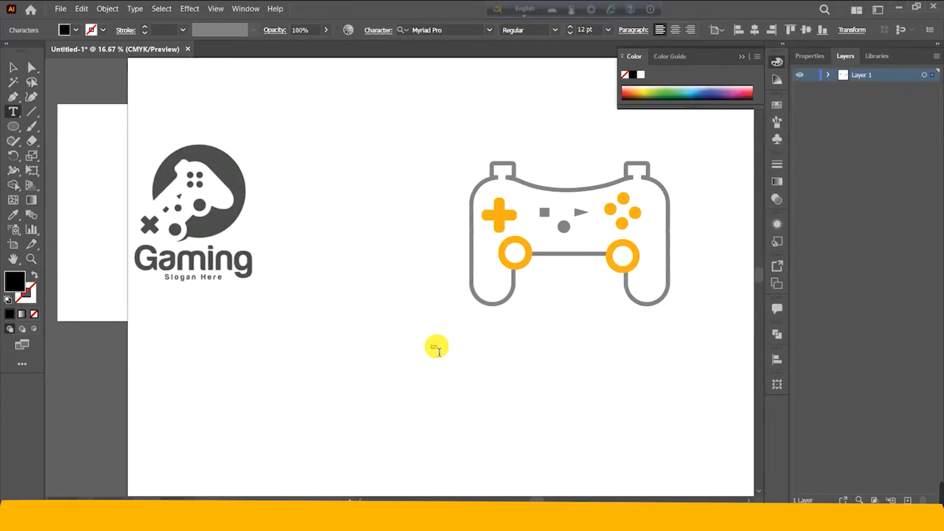
click(9, 68)
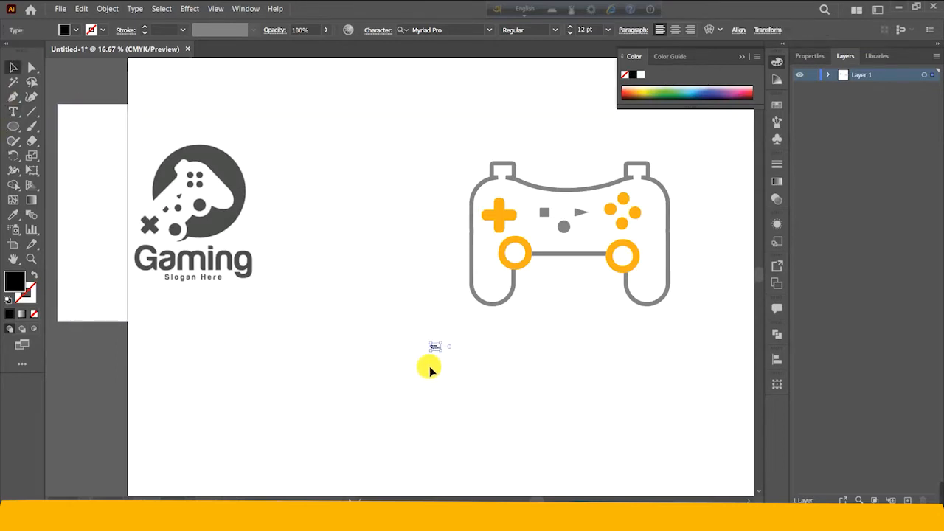
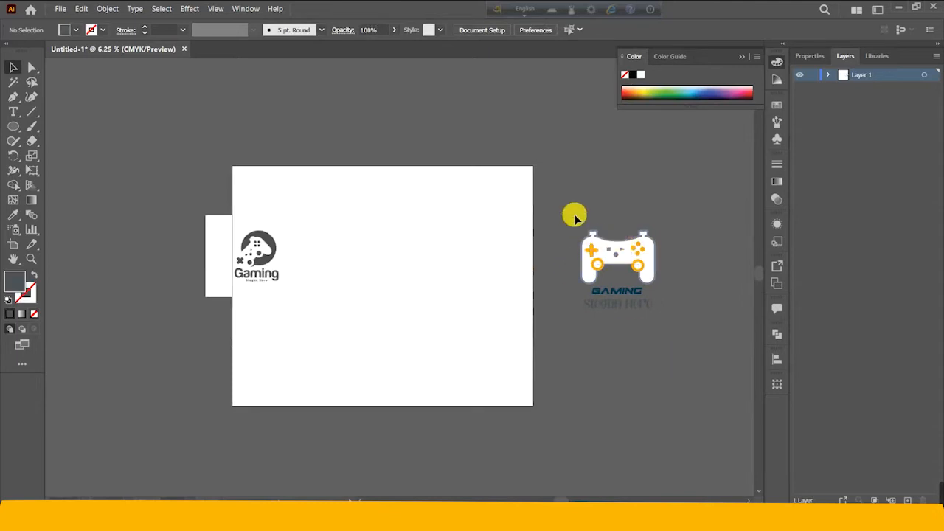
Move the controller logo with its GAMING and slogan text slightly down and closer to the artboard
click(643, 277)
drag(647, 259, 622, 278)
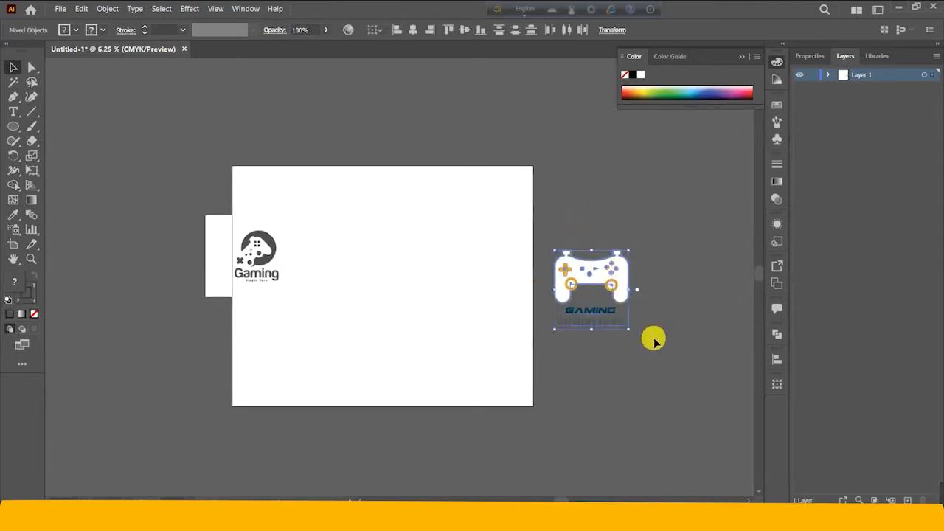
click(672, 301)
Ungroup the controller and remove the white fill from its body outline
right_click(618, 279)
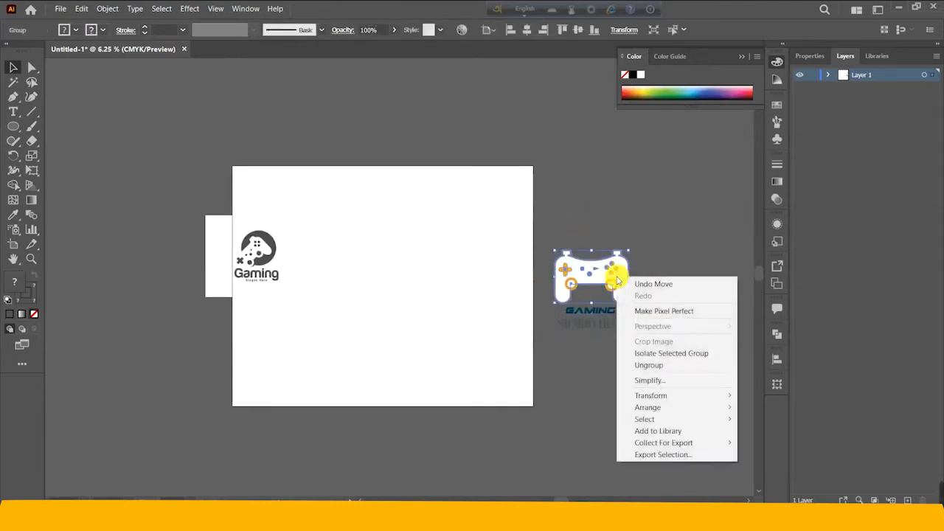
click(642, 362)
click(627, 283)
right_click(627, 281)
click(644, 312)
click(645, 312)
click(624, 294)
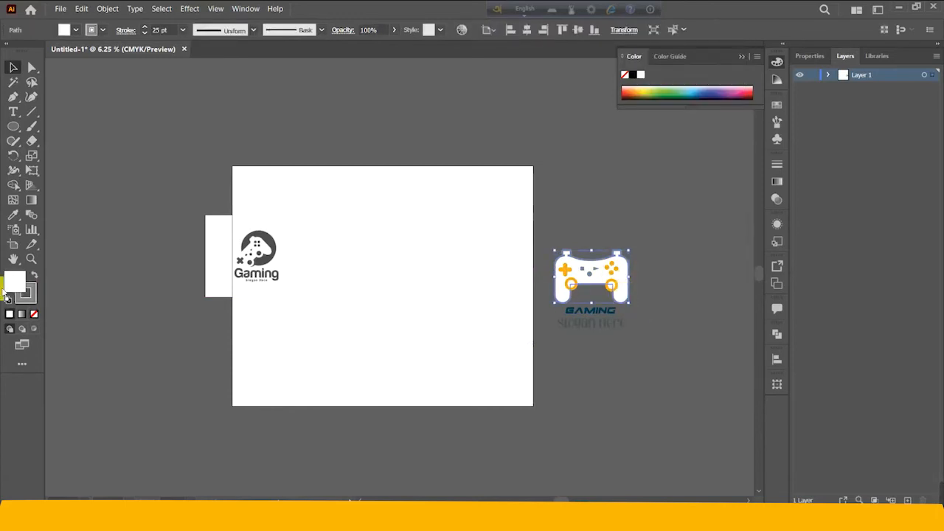
click(33, 314)
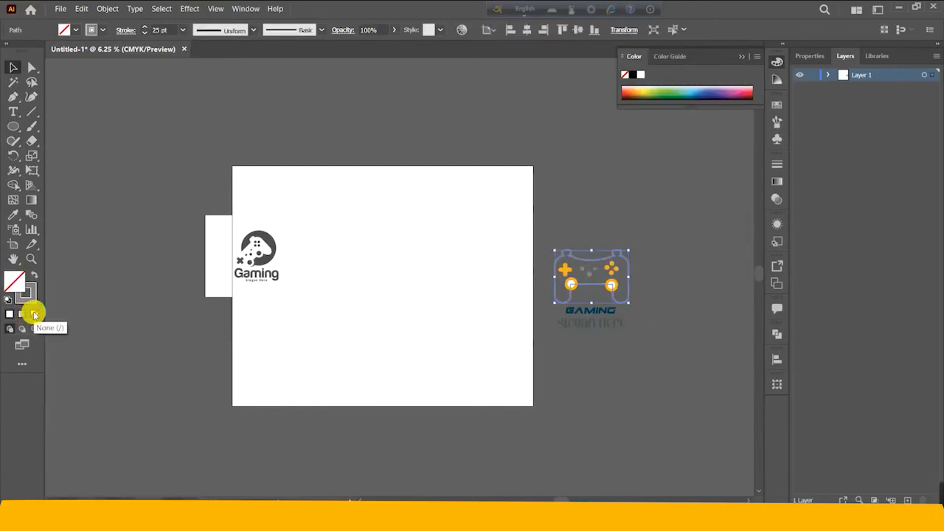
click(559, 234)
Group the controller parts and move the logo with its text onto the white artboard
click(620, 308)
right_click(616, 289)
click(653, 374)
drag(609, 288, 444, 174)
click(554, 261)
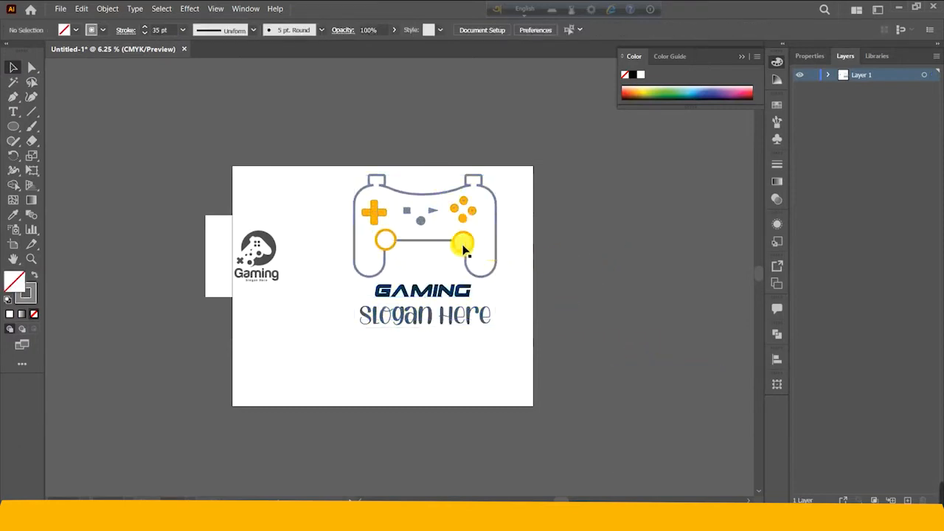
Scale the logo down and place it near the artboard's center, and move the reference image off the artboard
click(468, 255)
drag(436, 294, 414, 325)
drag(405, 206, 408, 292)
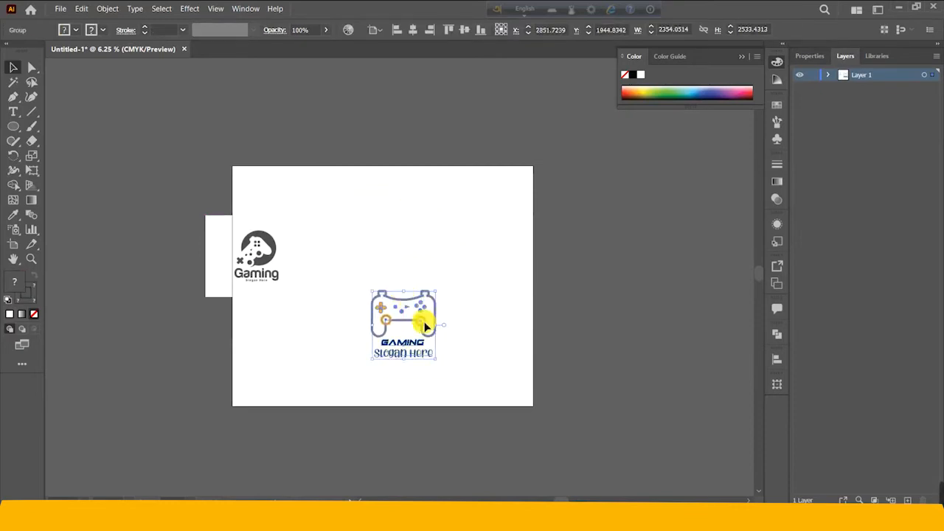
drag(425, 336, 412, 279)
drag(283, 263, 146, 302)
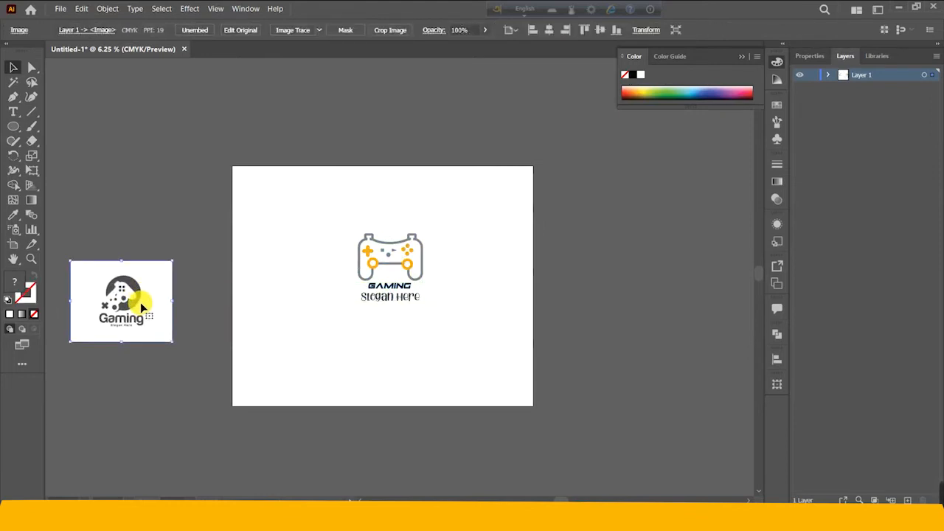
Ungroup the controller logo on the artboard
click(375, 268)
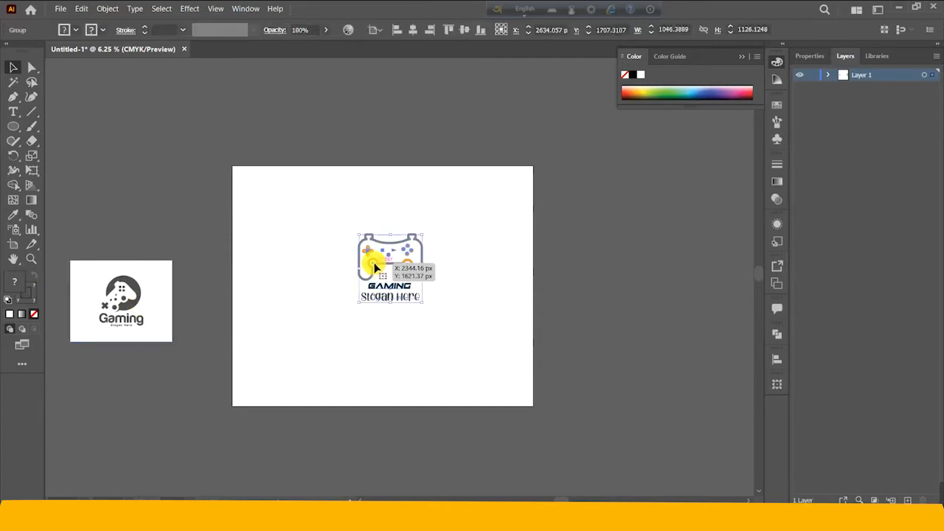
right_click(374, 268)
click(416, 349)
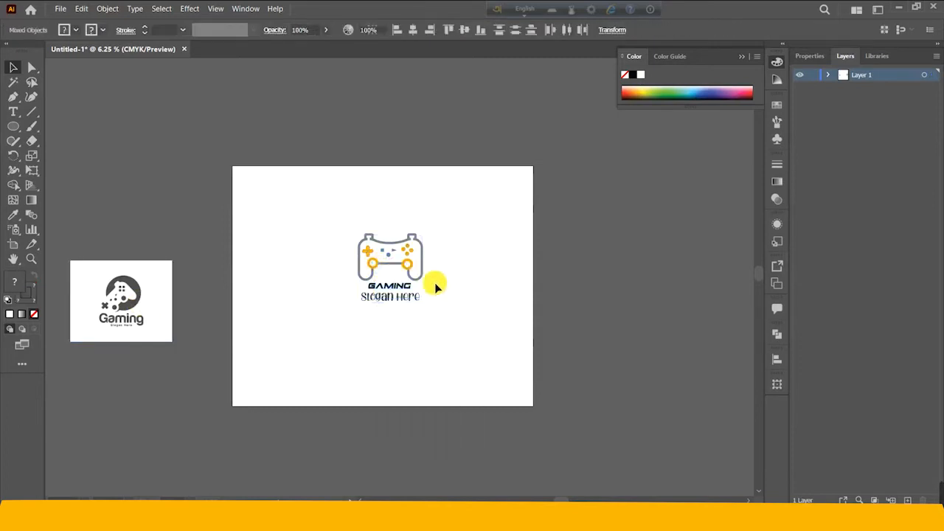
click(450, 289)
Fill the insides of both orange controller rings with dark gray
click(371, 267)
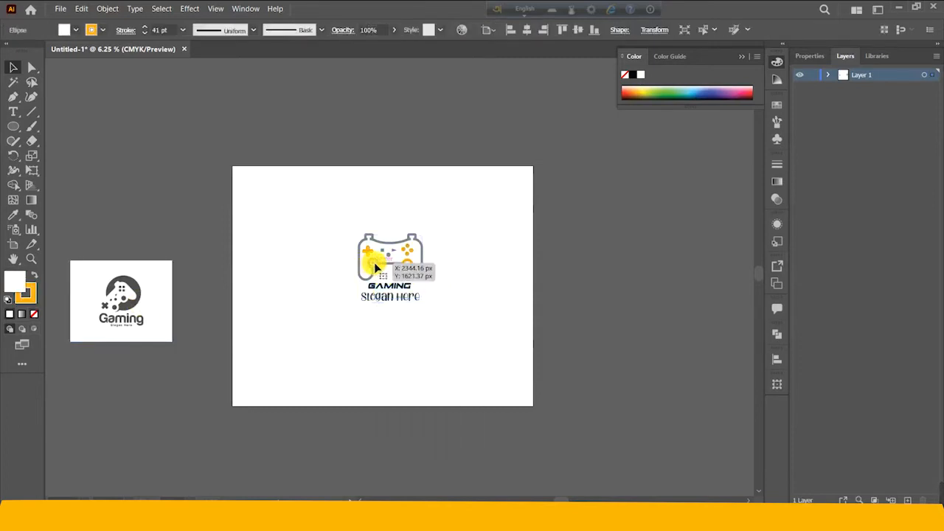
double_click(13, 281)
click(313, 292)
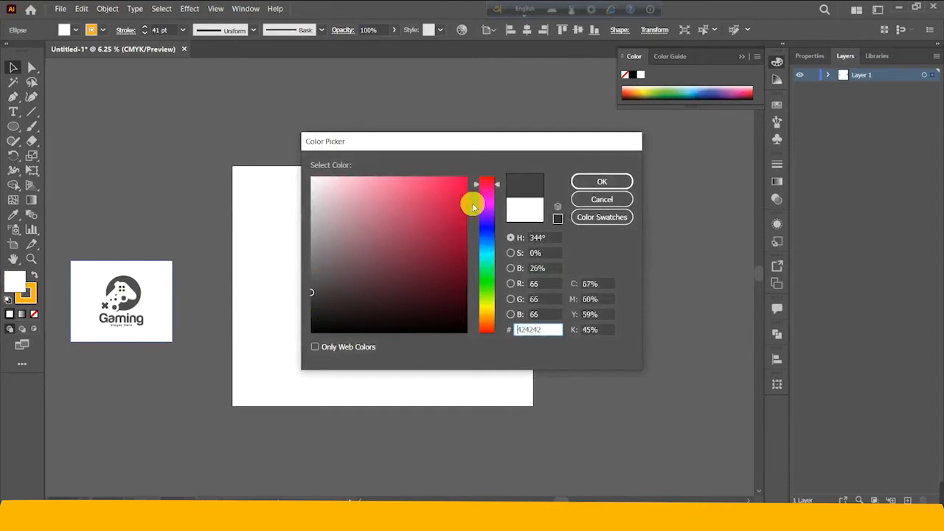
click(318, 279)
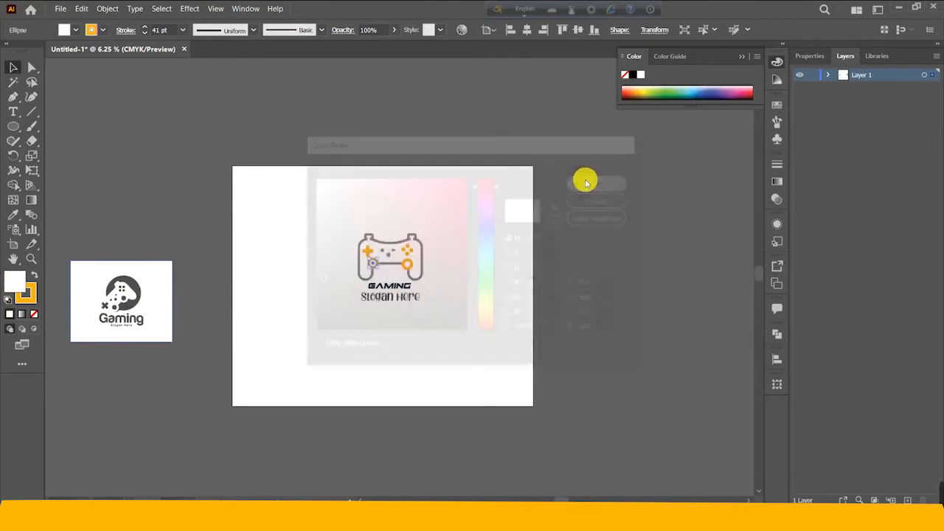
click(408, 267)
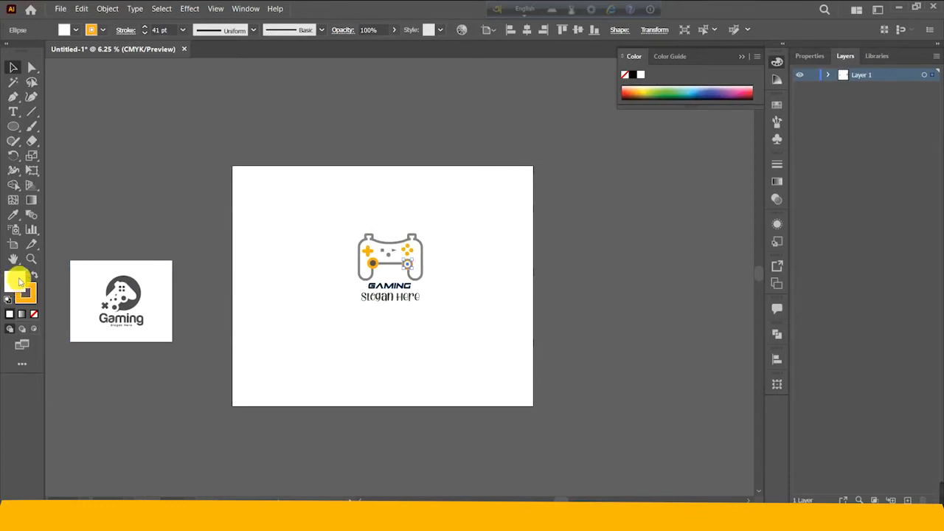
double_click(18, 282)
click(587, 184)
click(375, 228)
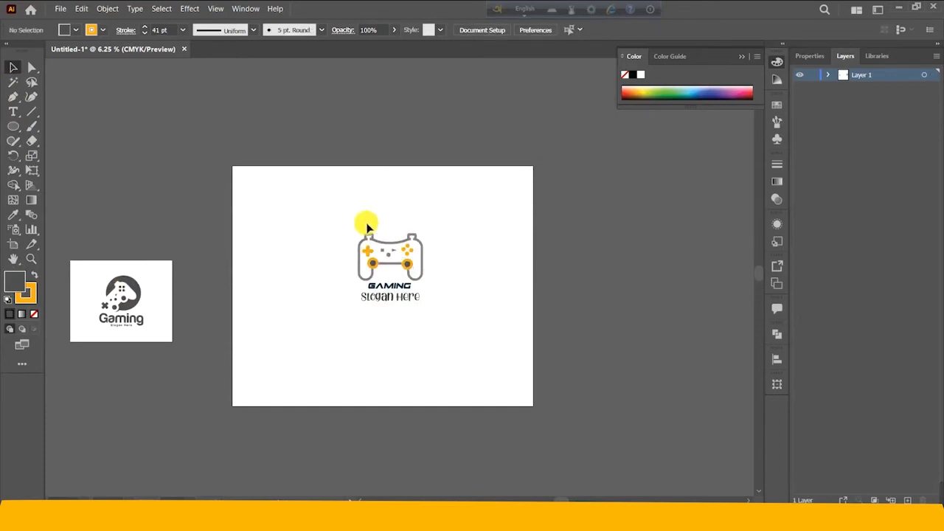
Group the controller and both text lines, and shift the logo slightly down and left
drag(344, 222, 451, 329)
right_click(412, 264)
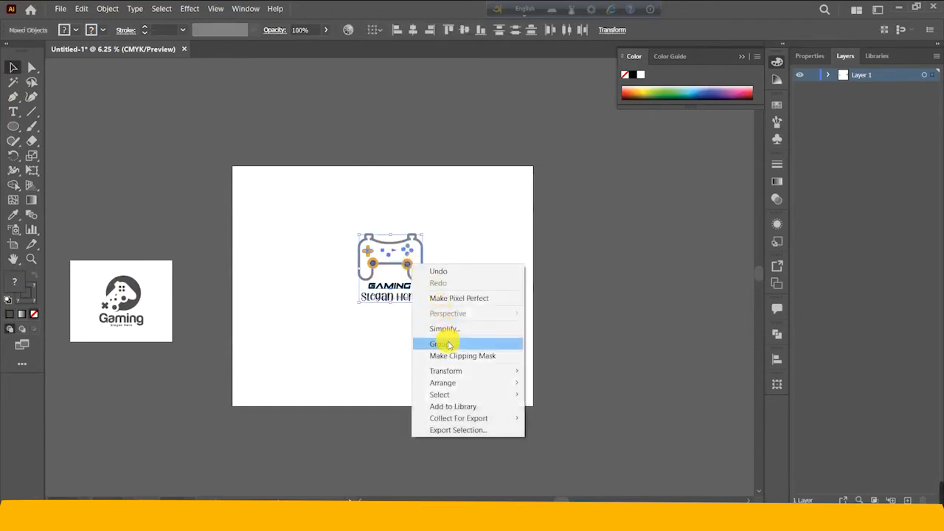
click(448, 344)
drag(398, 262, 382, 293)
Draw a large dark gray circle without stroke on the artboard and move the logo clear of it
drag(13, 127, 66, 154)
drag(382, 222, 515, 310)
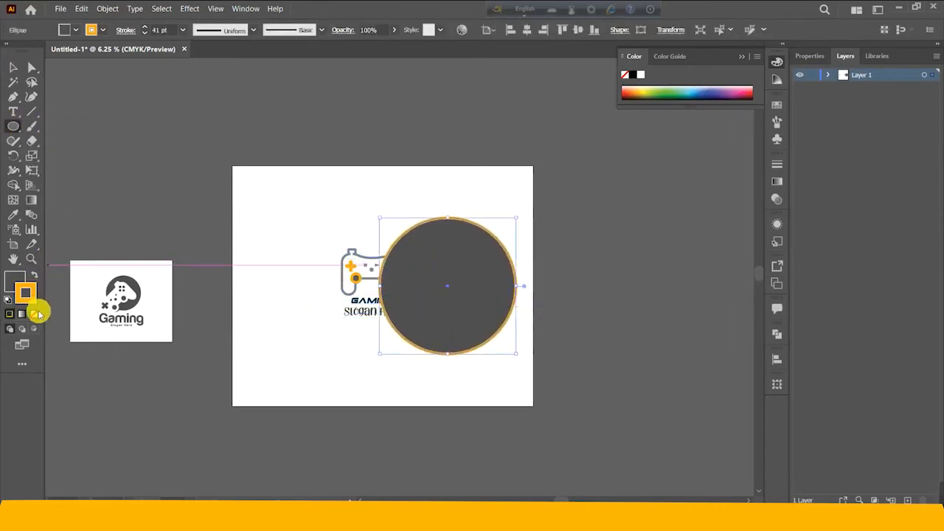
click(35, 315)
click(13, 68)
mouse_move(355, 284)
mouse_down()
mouse_move(259, 277)
mouse_move(407, 267)
mouse_move(306, 285)
mouse_up()
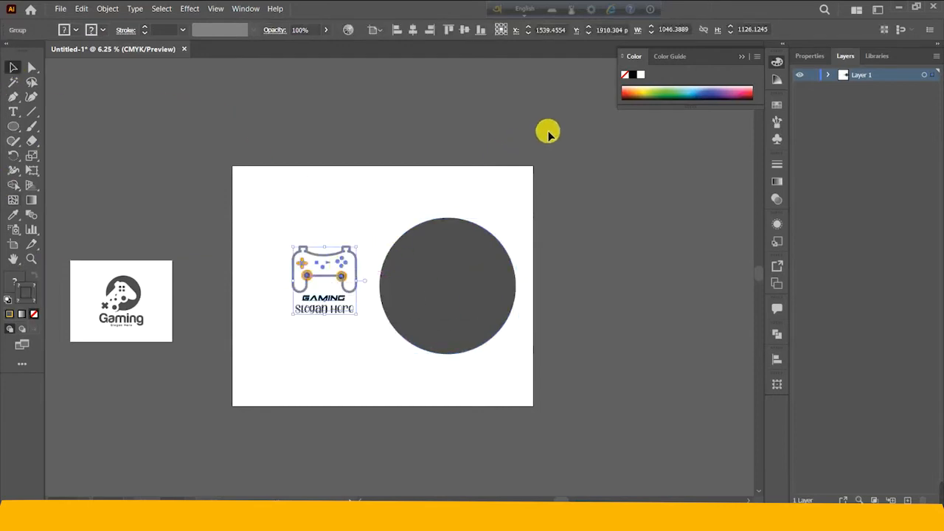
Change the large circle's fill to a dark greenish gray
click(473, 256)
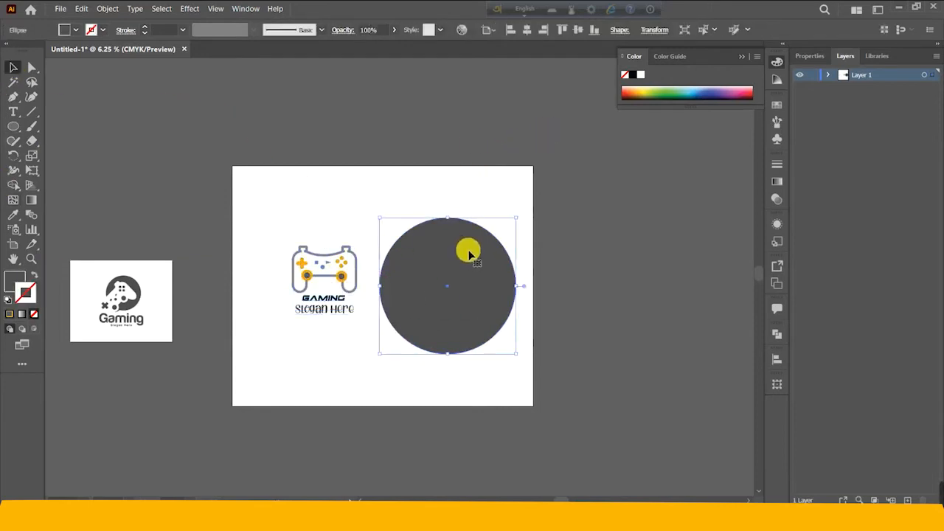
double_click(7, 284)
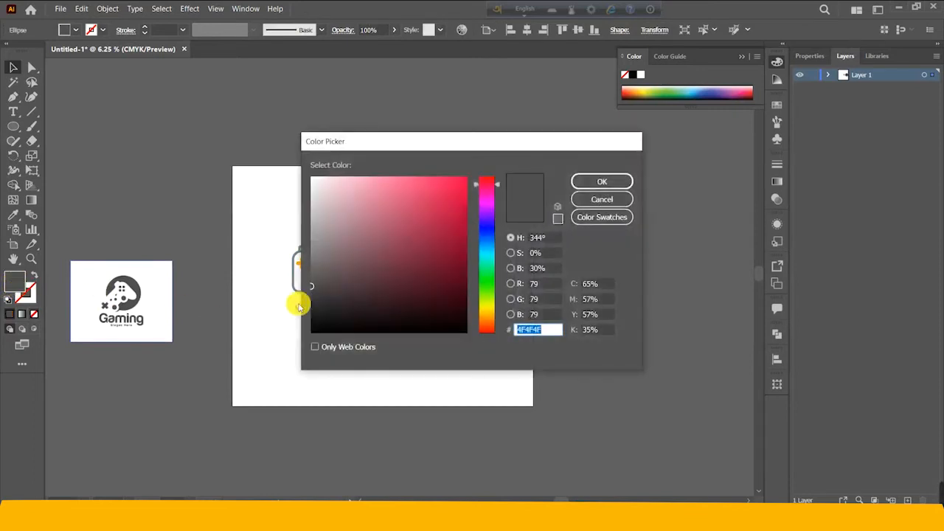
mouse_move(427, 329)
mouse_down()
mouse_move(430, 337)
mouse_move(293, 300)
mouse_move(282, 288)
mouse_up()
key(Return)
Send the large circle to the bottom of Layer 1's stacking order and place the logo group on top of it
drag(337, 276, 303, 264)
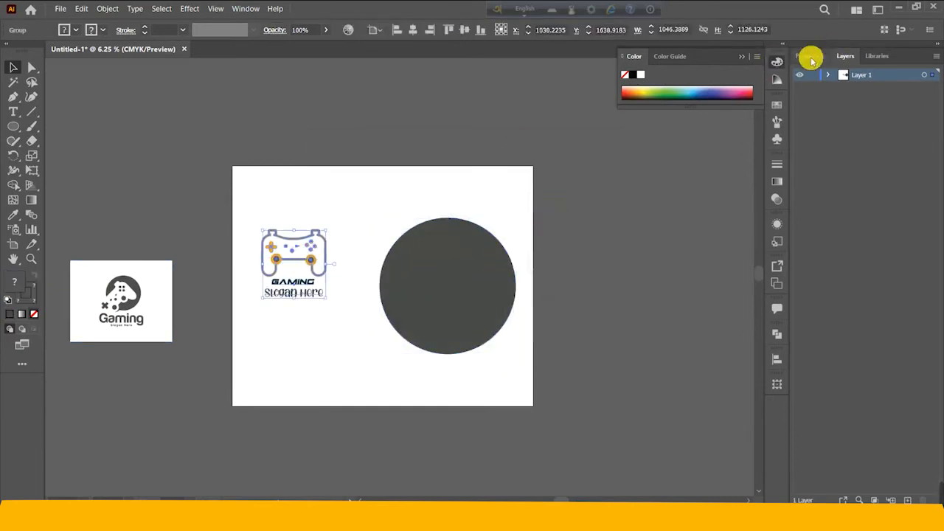
click(829, 74)
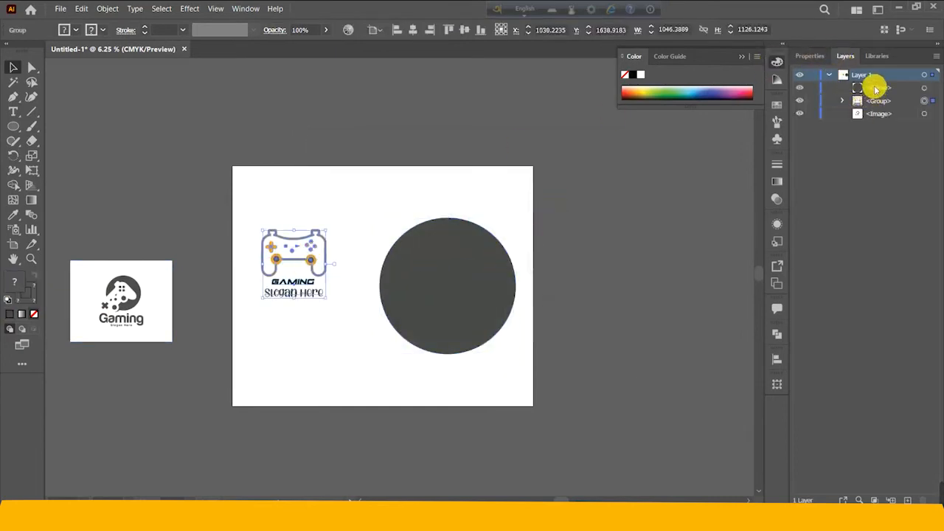
drag(877, 88, 872, 117)
drag(315, 267, 466, 302)
click(627, 210)
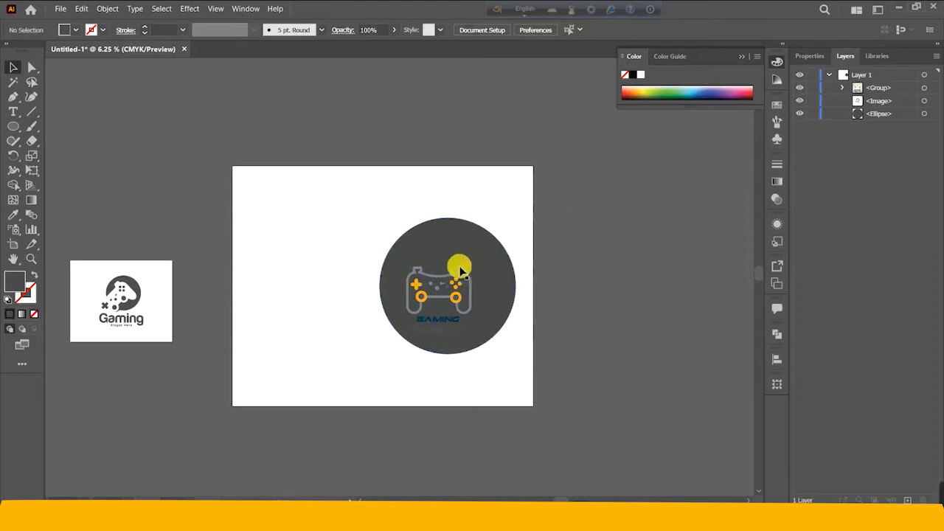
Fill the large circle with yellow FFD400 and move the logo group to the circle's center
click(490, 244)
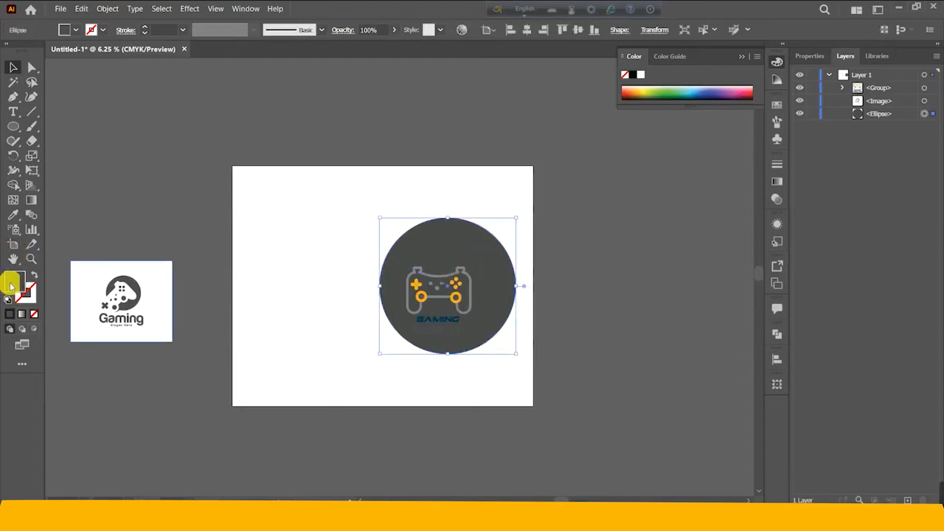
double_click(11, 285)
drag(343, 217, 425, 249)
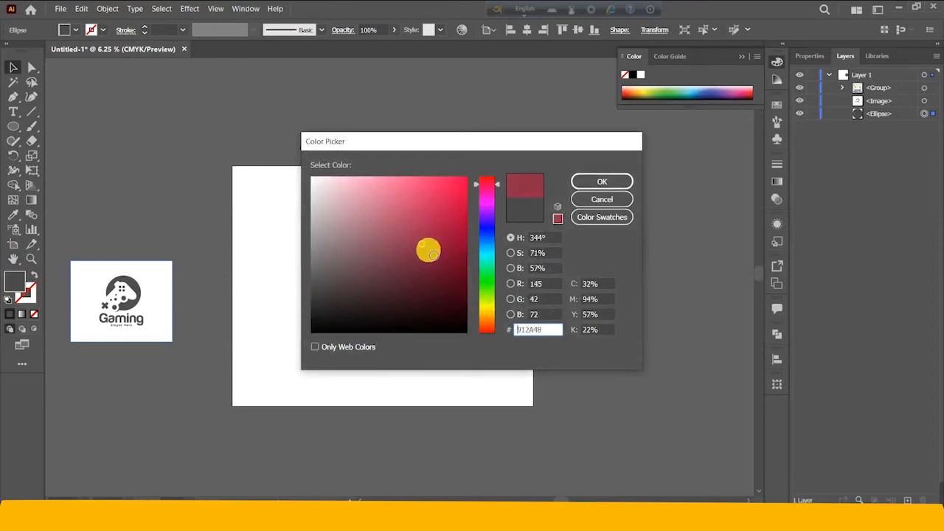
click(477, 263)
click(476, 244)
drag(458, 280, 476, 283)
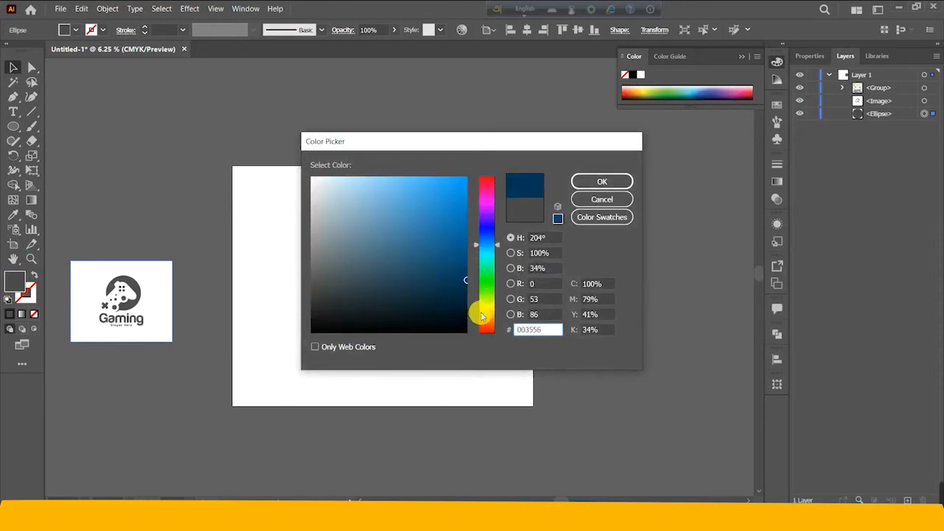
click(481, 312)
click(467, 178)
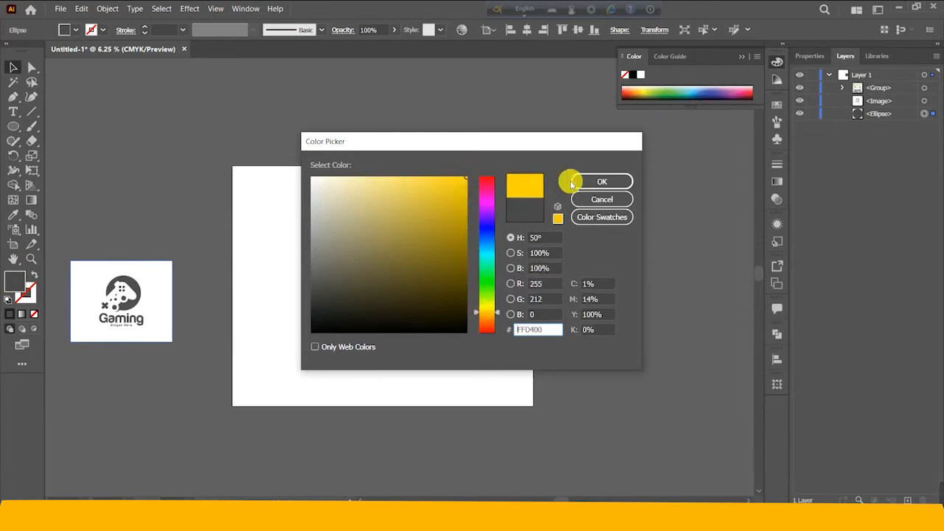
click(574, 183)
click(600, 228)
mouse_move(456, 322)
mouse_down()
mouse_move(463, 298)
mouse_move(466, 314)
mouse_up()
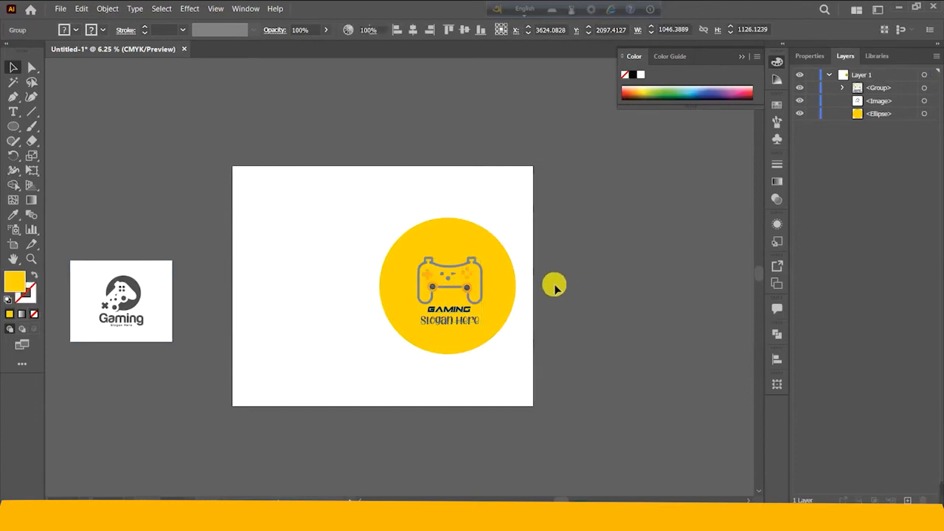
click(553, 287)
Change the large circle's fill to orange FF7300
click(496, 271)
double_click(7, 284)
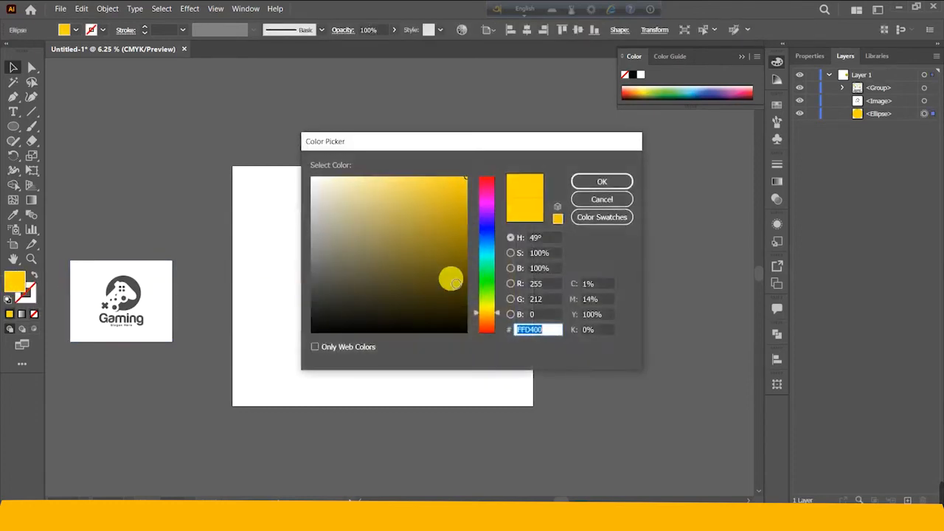
drag(490, 308, 491, 326)
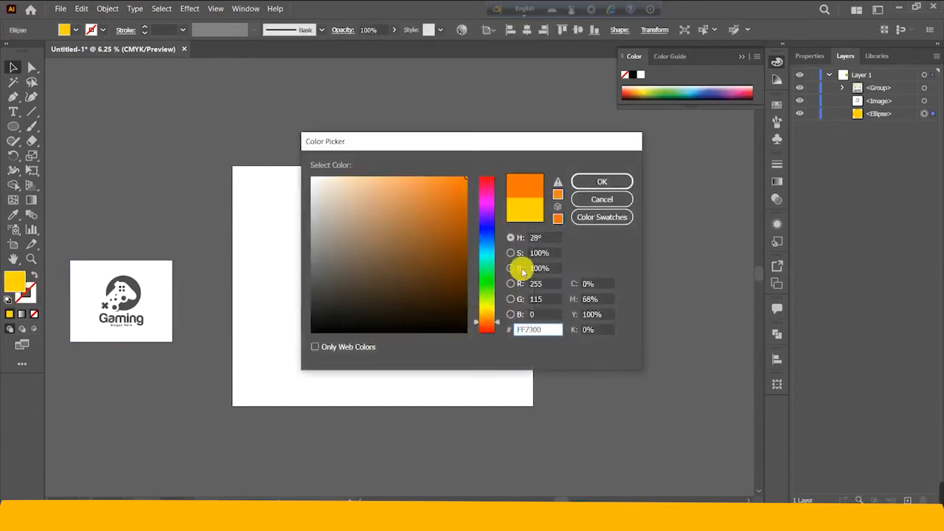
click(580, 182)
click(568, 235)
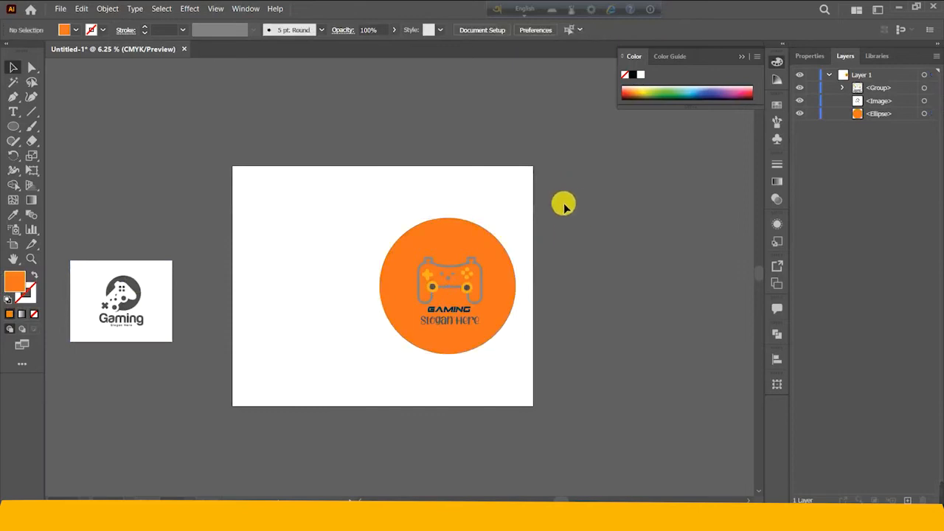
Change the large circle's fill to black 000000
click(470, 231)
double_click(14, 285)
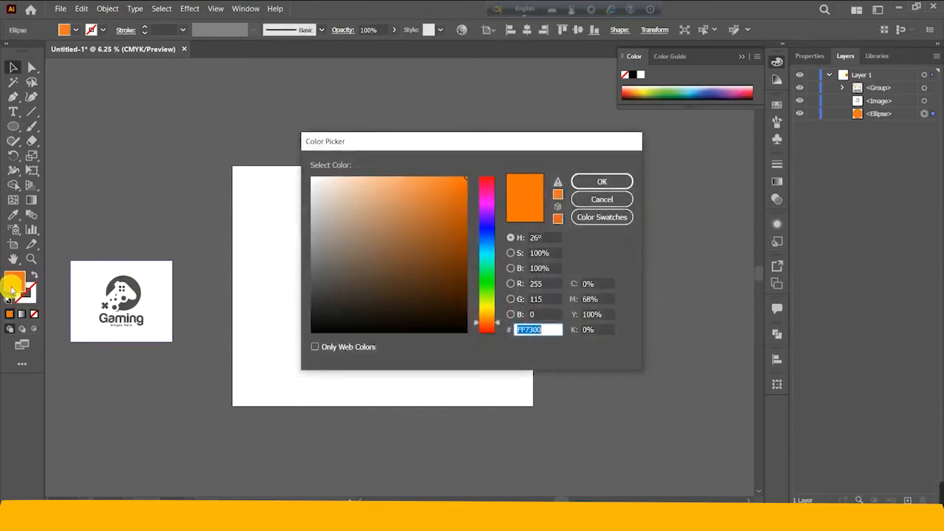
click(327, 331)
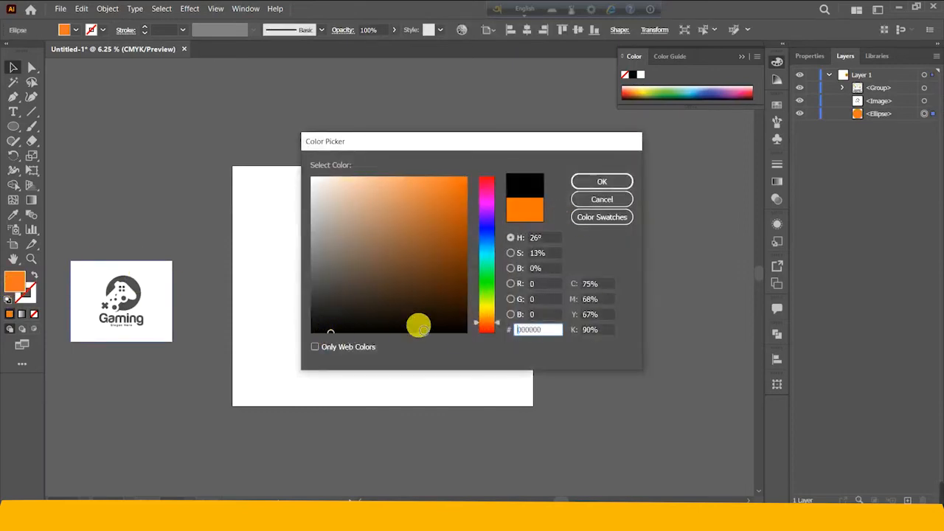
click(602, 183)
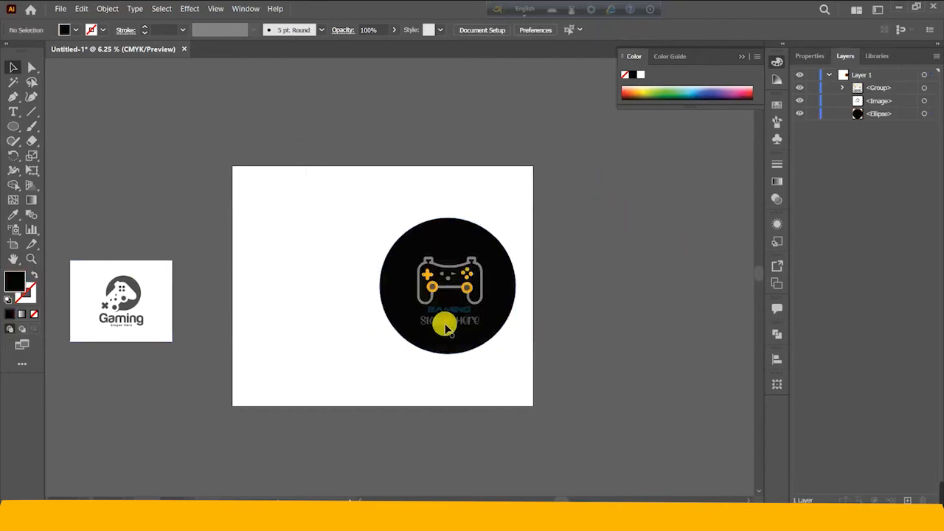
Recolor the word GAMING inside the logo group to white FFFFFF and leave isolation mode
double_click(466, 315)
click(466, 315)
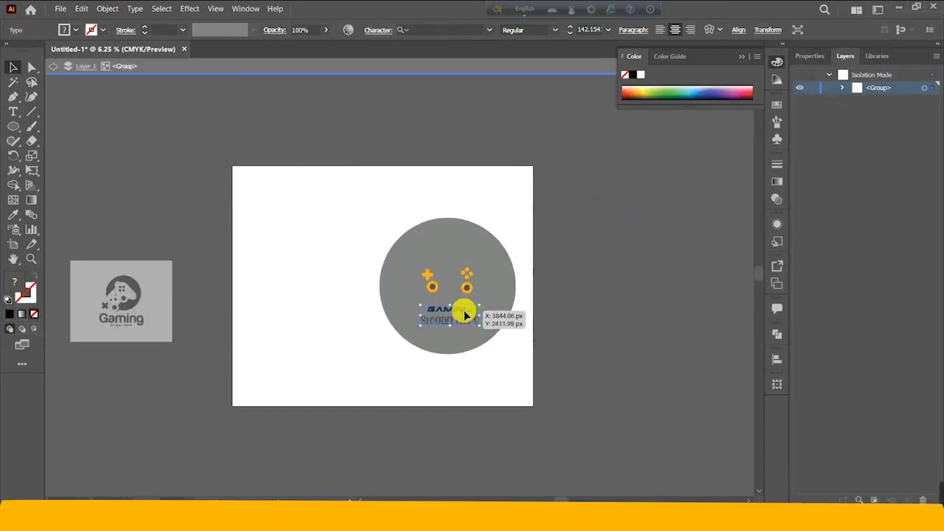
double_click(453, 313)
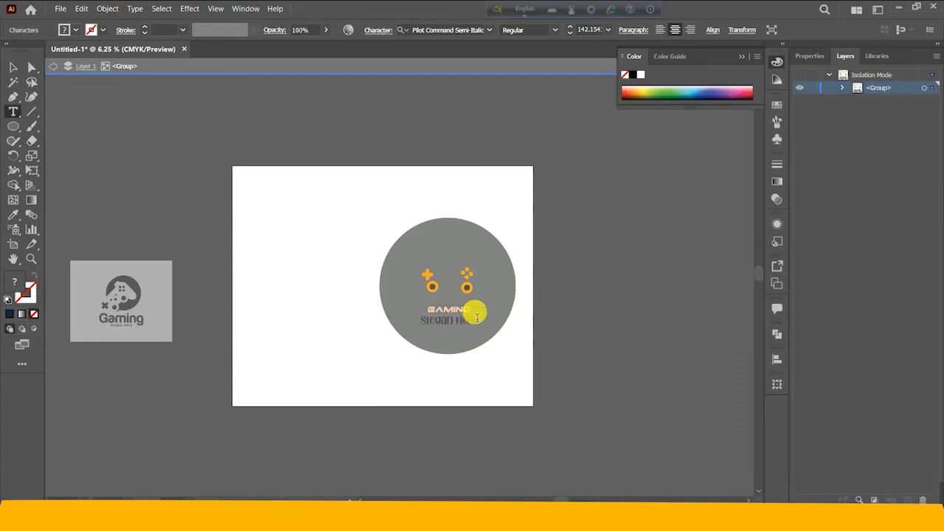
double_click(17, 288)
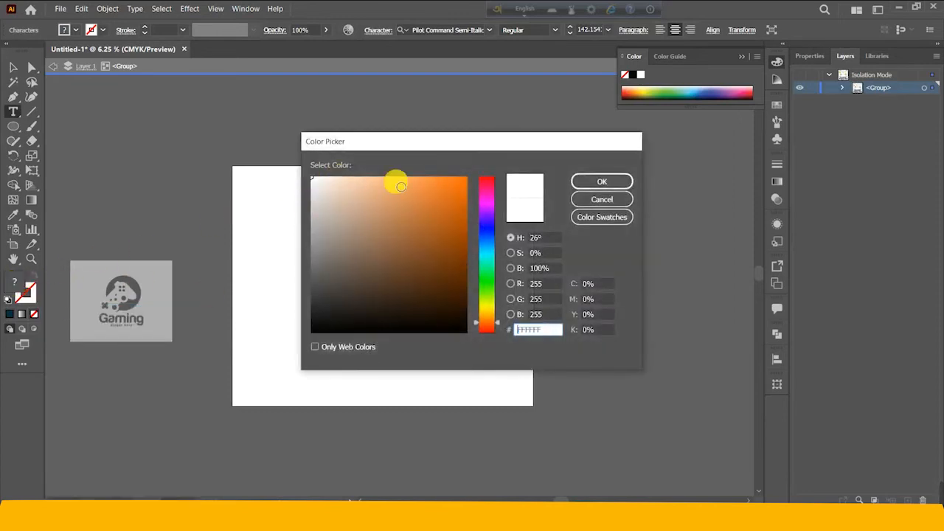
click(604, 181)
click(14, 66)
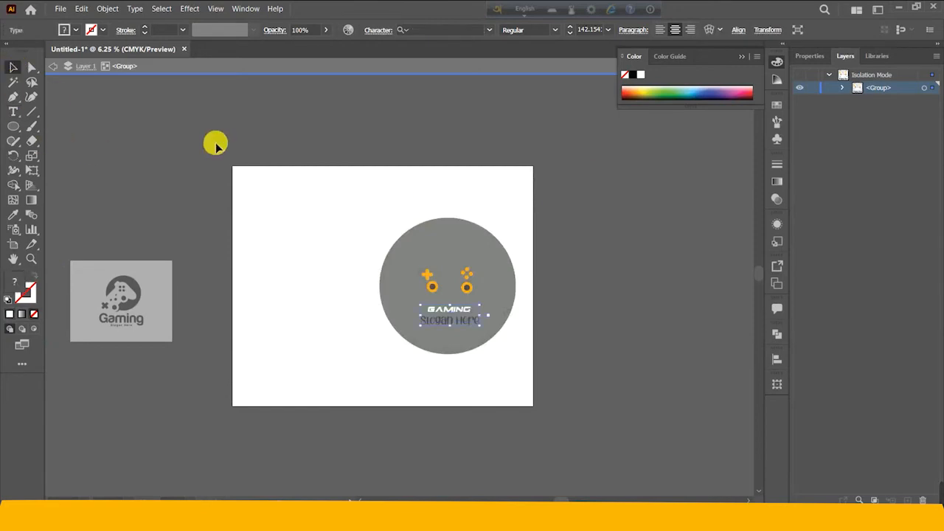
double_click(215, 143)
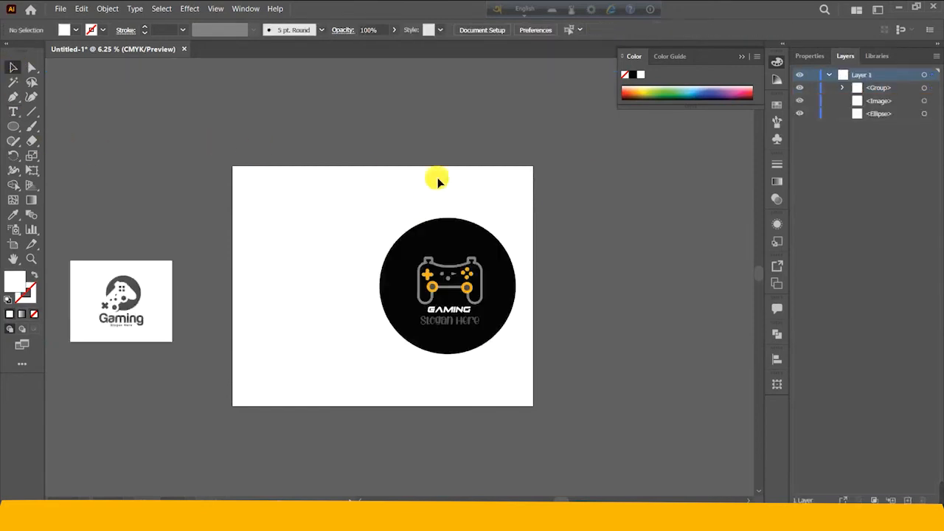
Recolor the "Slogan Here" text inside the logo group to white and leave isolation mode
double_click(441, 327)
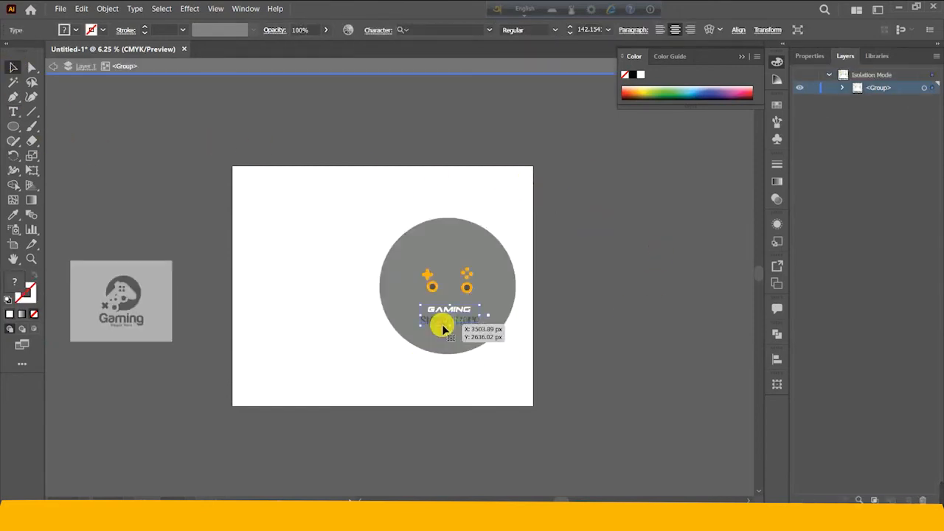
double_click(426, 323)
drag(425, 327, 484, 329)
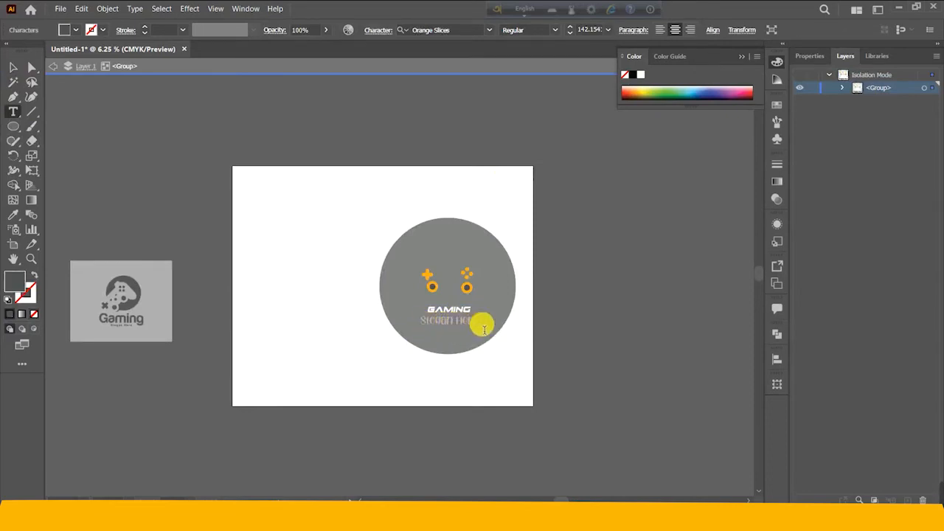
double_click(21, 288)
click(311, 179)
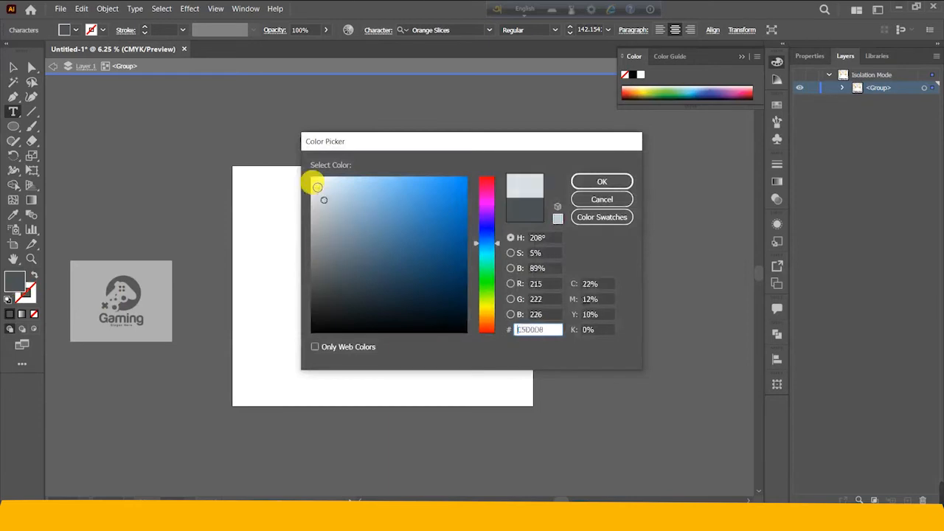
click(577, 184)
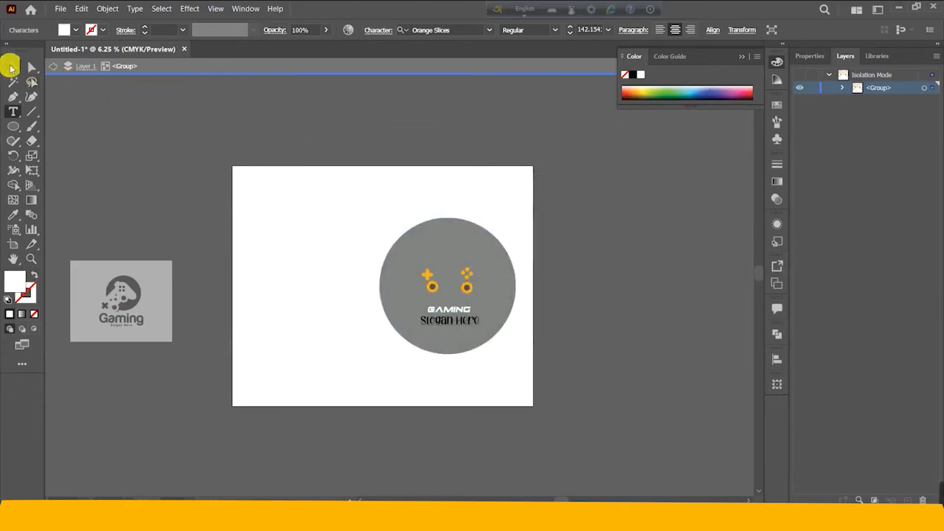
click(13, 67)
double_click(287, 118)
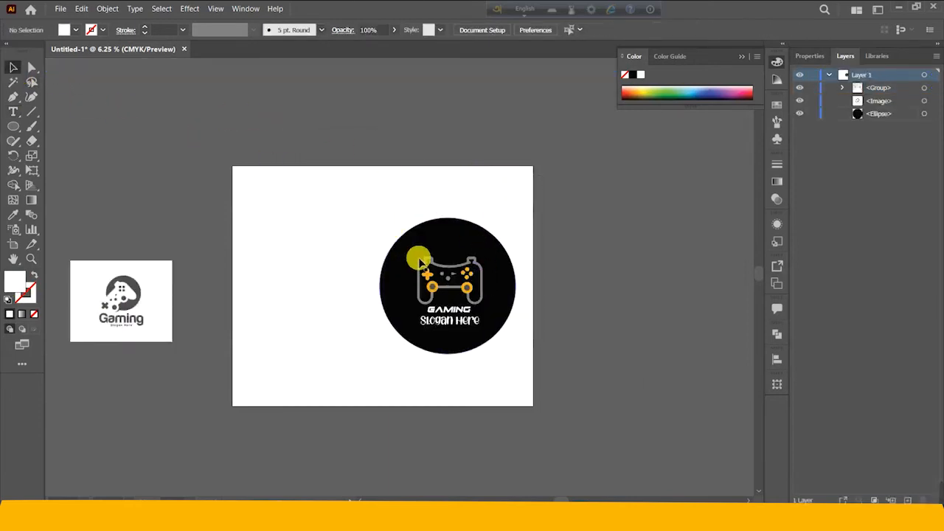
Move the black circle clear of the logo and center the logo group horizontally on the artboard
drag(445, 234, 266, 220)
drag(406, 235, 521, 339)
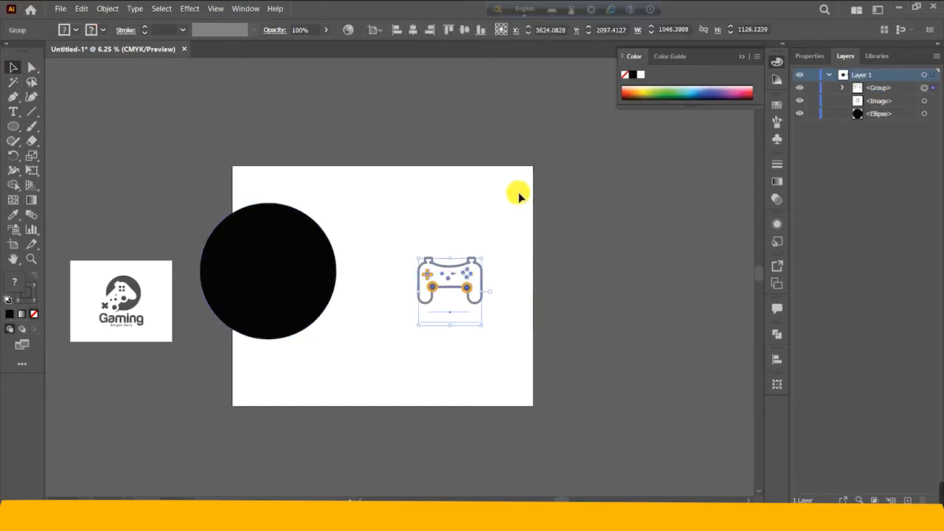
click(414, 30)
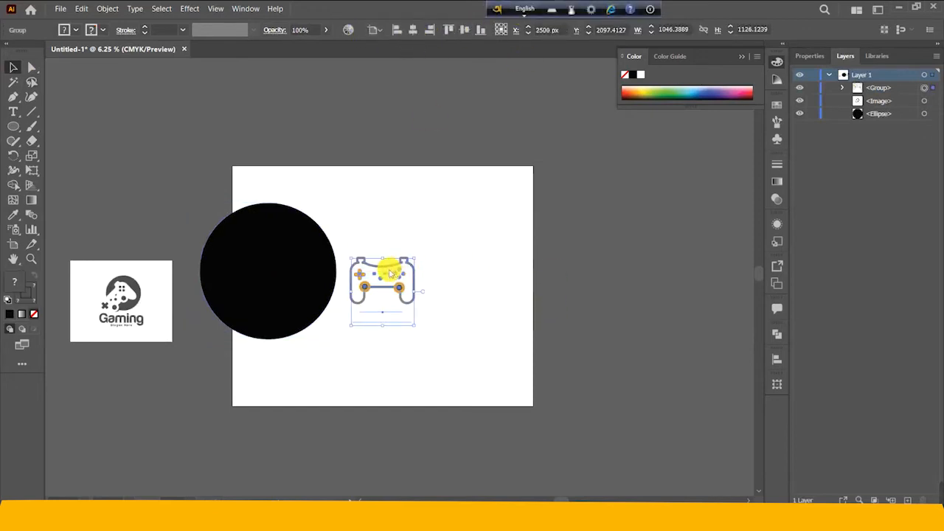
right_click(390, 270)
click(464, 252)
Place the black circle on the artboard's right half and center the logo group horizontally on it
drag(410, 278, 670, 247)
drag(293, 253, 460, 245)
drag(603, 238, 400, 253)
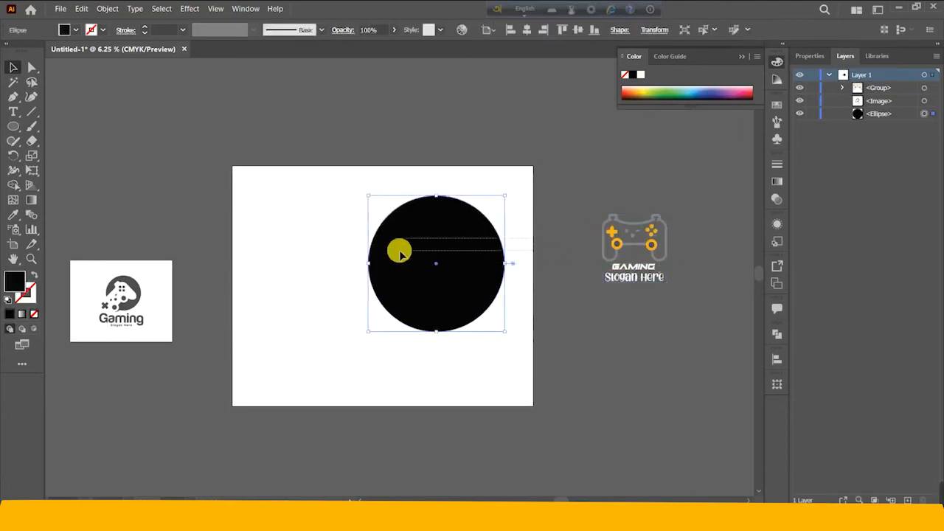
click(637, 246)
drag(659, 239, 458, 260)
drag(392, 205, 558, 331)
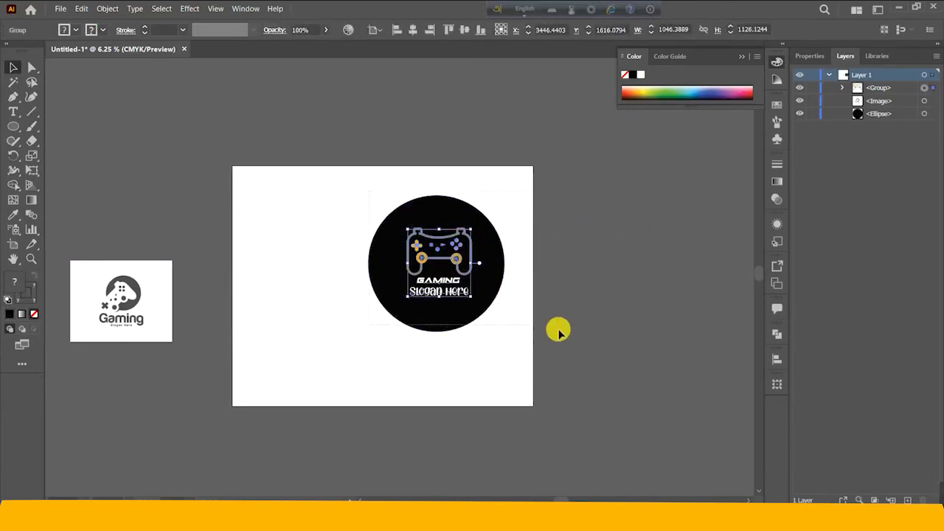
click(410, 29)
click(563, 237)
Enlarge the logo group to about 1298 by 1397 px and align it with the black circle by vertical centers
click(437, 223)
drag(438, 229, 438, 211)
drag(451, 291, 438, 295)
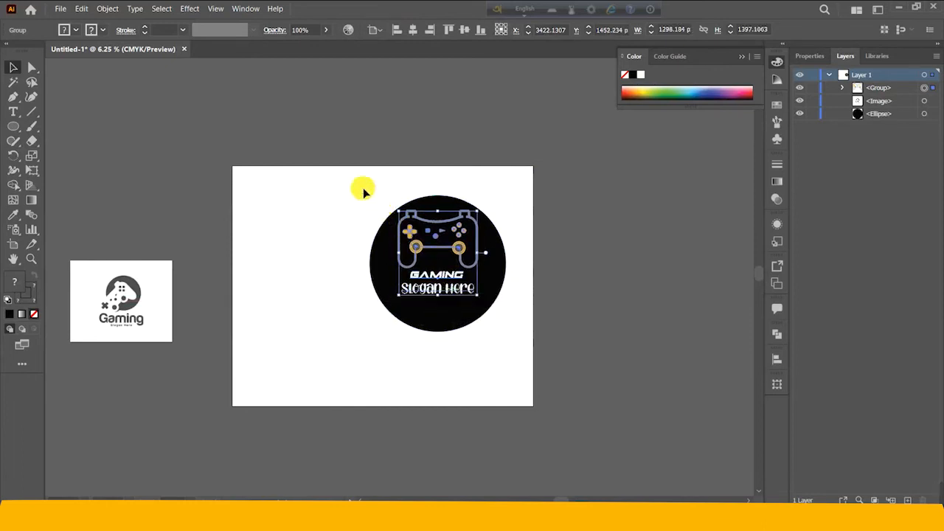
drag(352, 181, 562, 349)
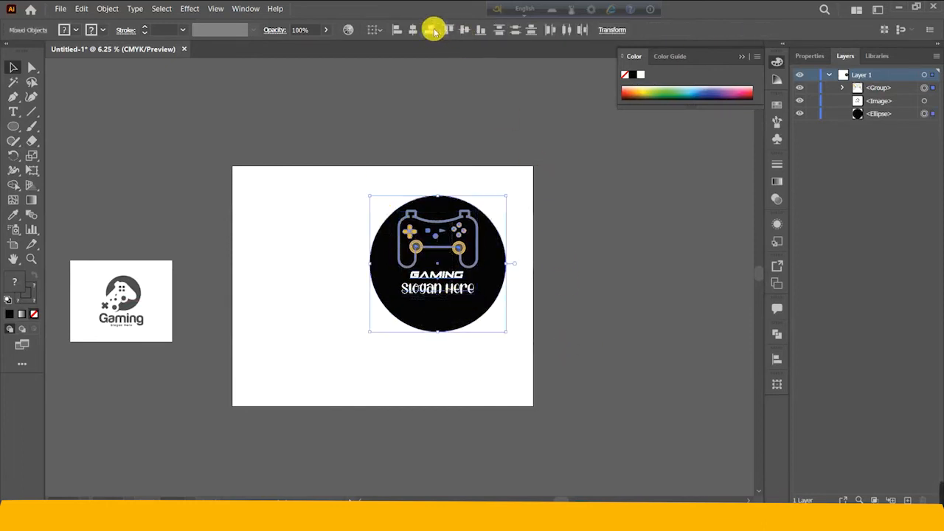
click(463, 29)
click(602, 237)
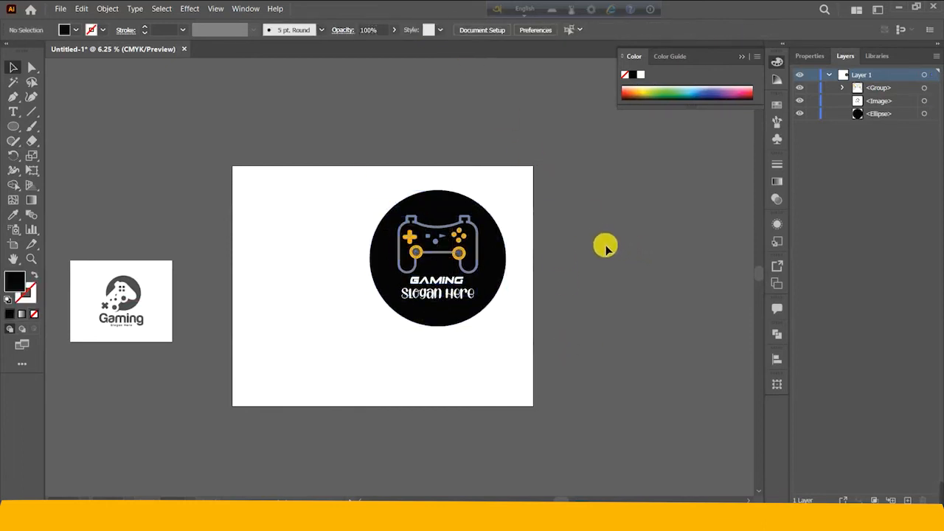
click(445, 231)
right_click(445, 231)
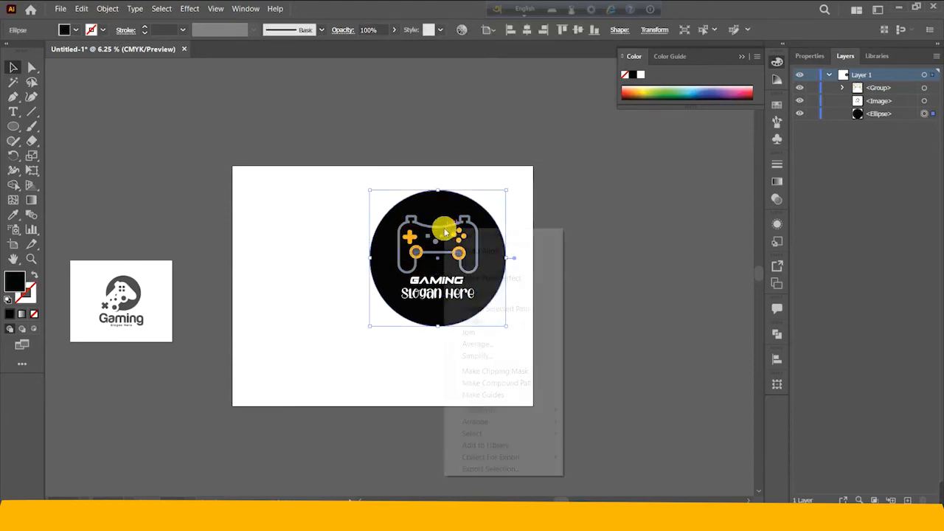
click(604, 226)
click(476, 233)
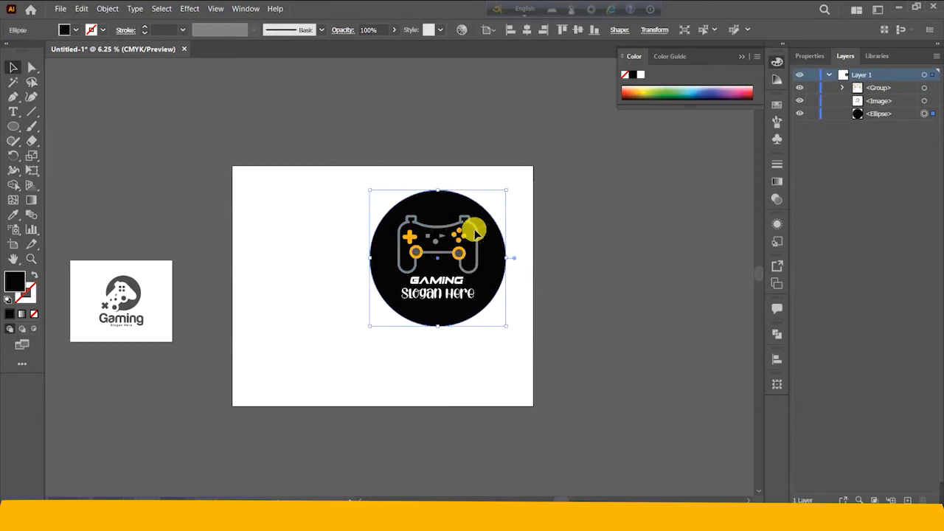
Ungroup the logo group on the black circle into its separate controller parts and text
click(476, 230)
right_click(473, 229)
click(515, 317)
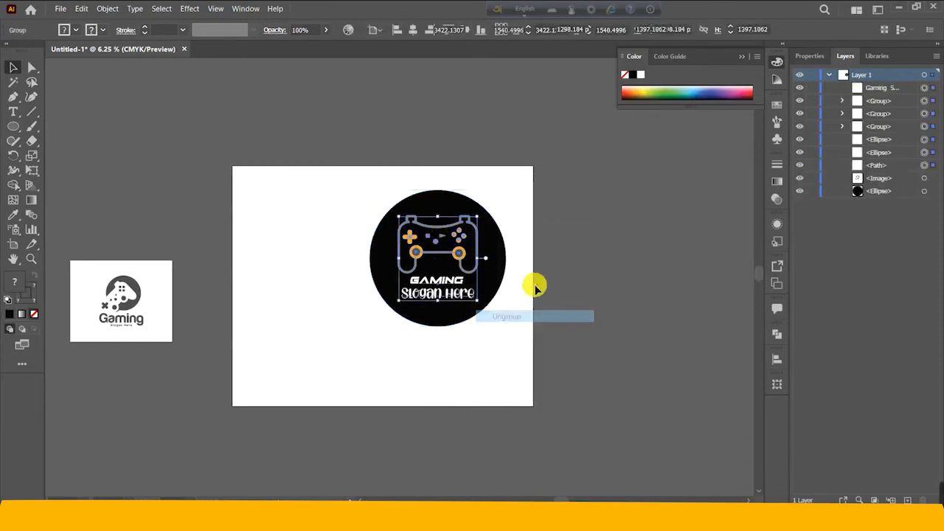
click(503, 241)
Change the controller outline's stroke color to white FFFFFF
click(480, 231)
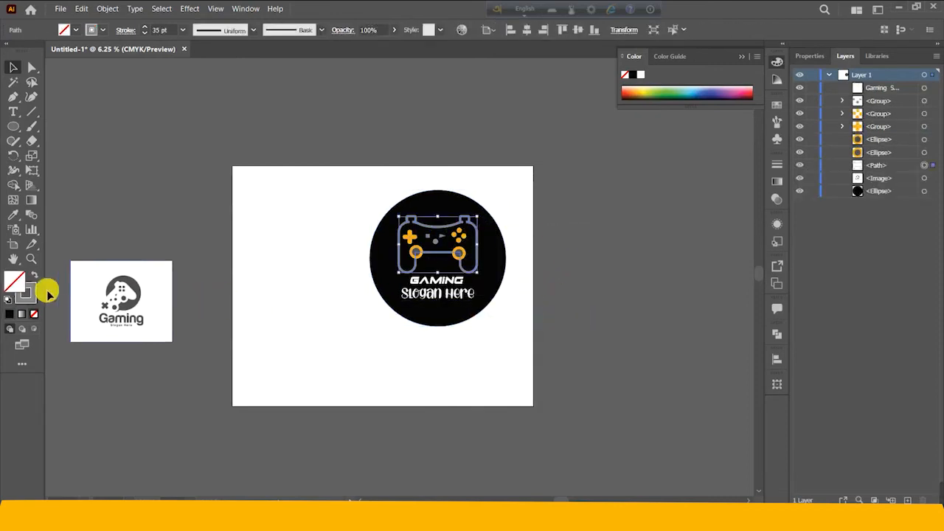
double_click(32, 293)
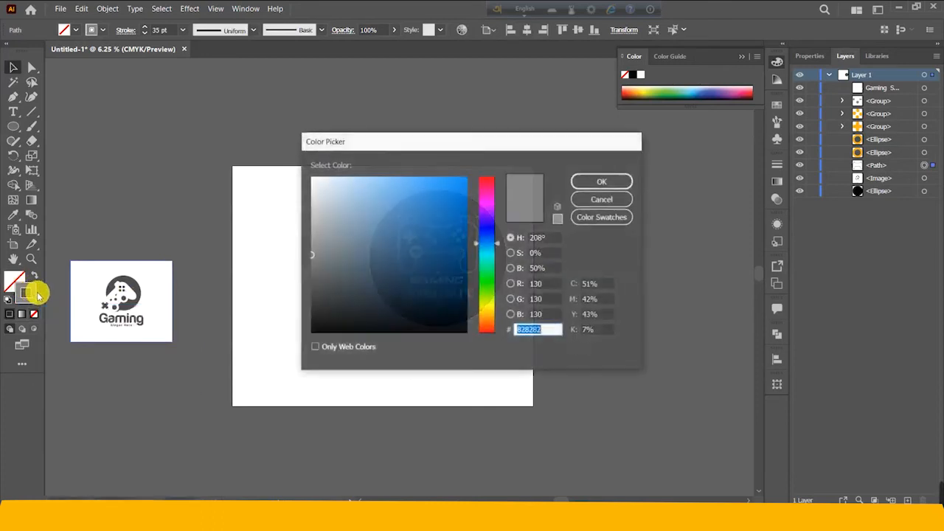
click(320, 184)
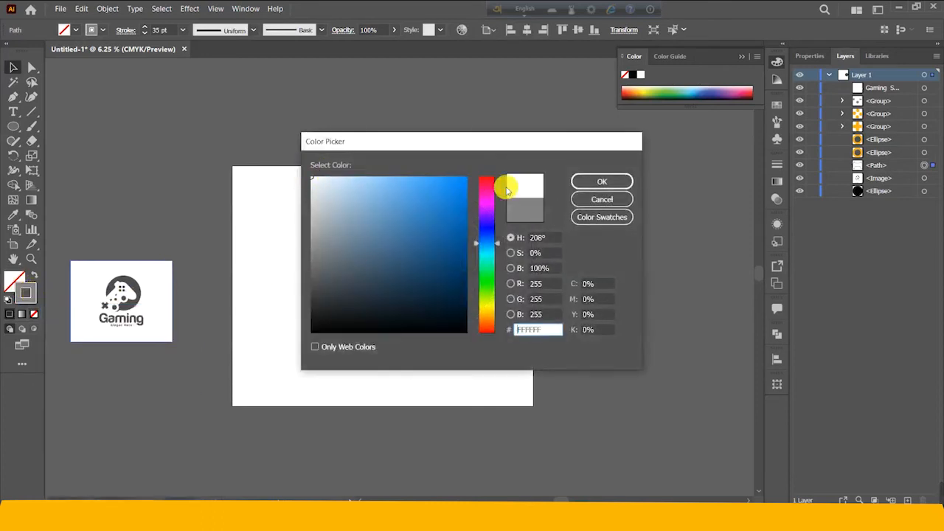
click(596, 182)
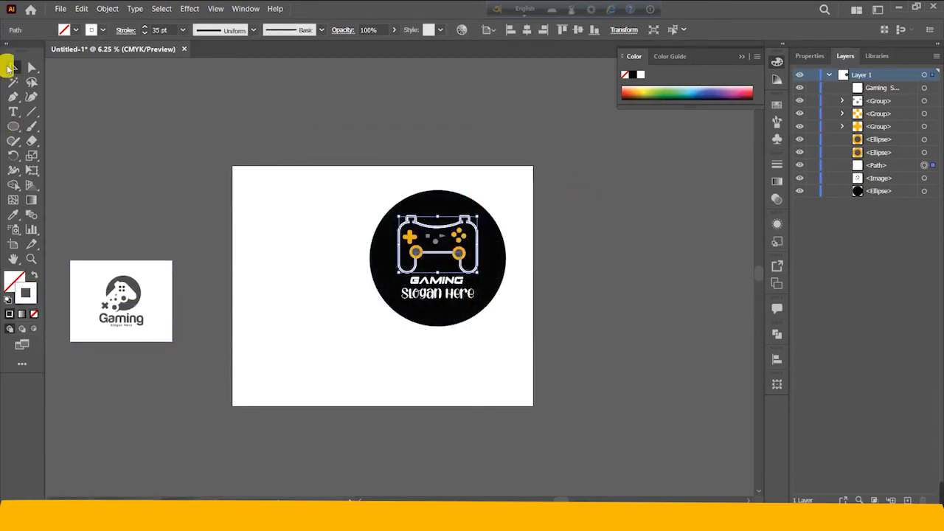
Move the black circle away from the logo and group all the controller parts with the GAMING and slogan text
click(582, 235)
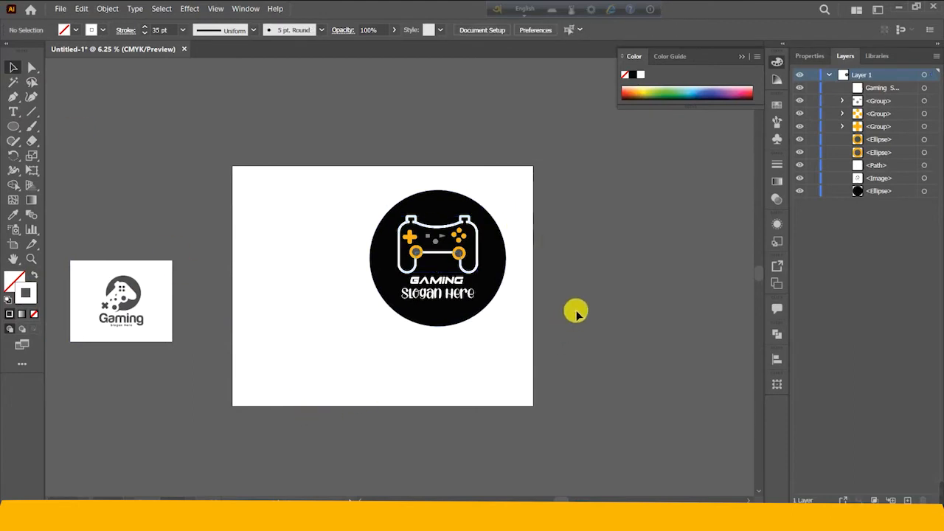
drag(451, 205, 263, 209)
drag(493, 367, 451, 258)
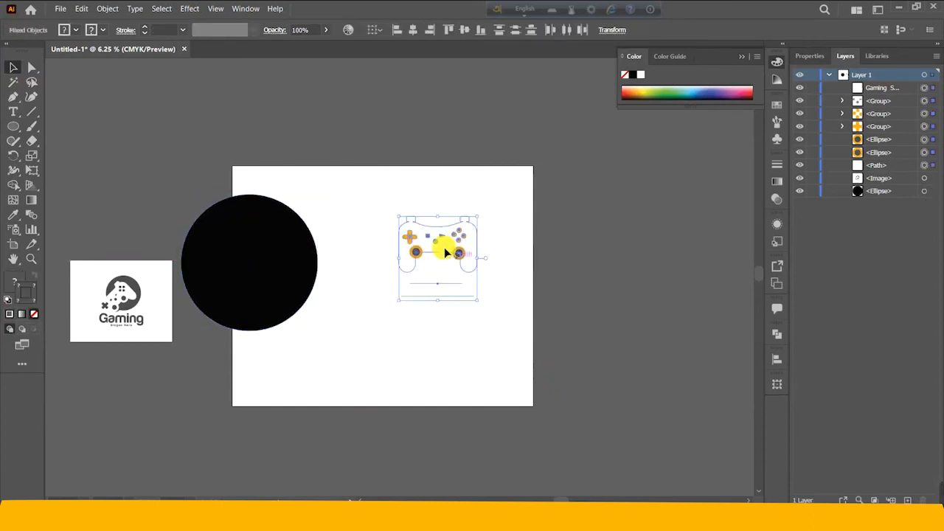
right_click(451, 254)
click(476, 323)
Return the black circle behind the logo group and align the two by their vertical centers
drag(271, 267, 454, 268)
drag(354, 214, 537, 395)
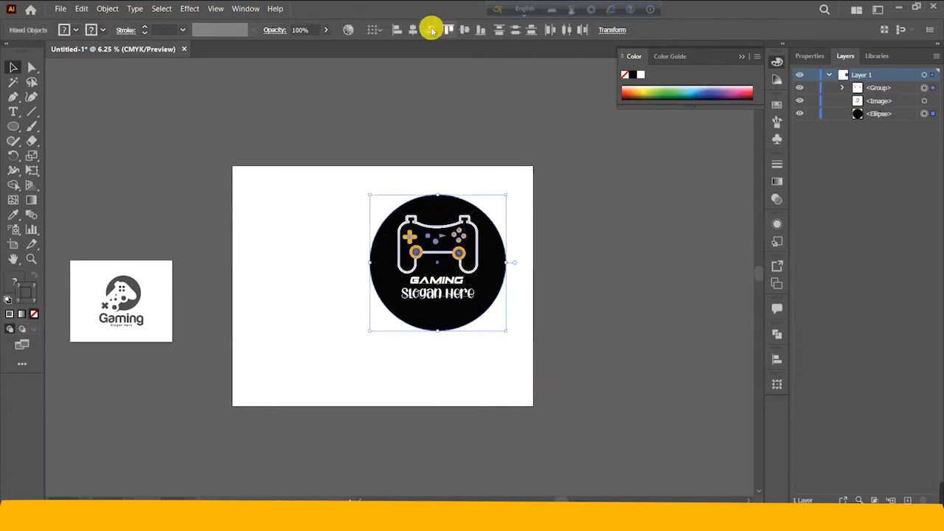
click(463, 31)
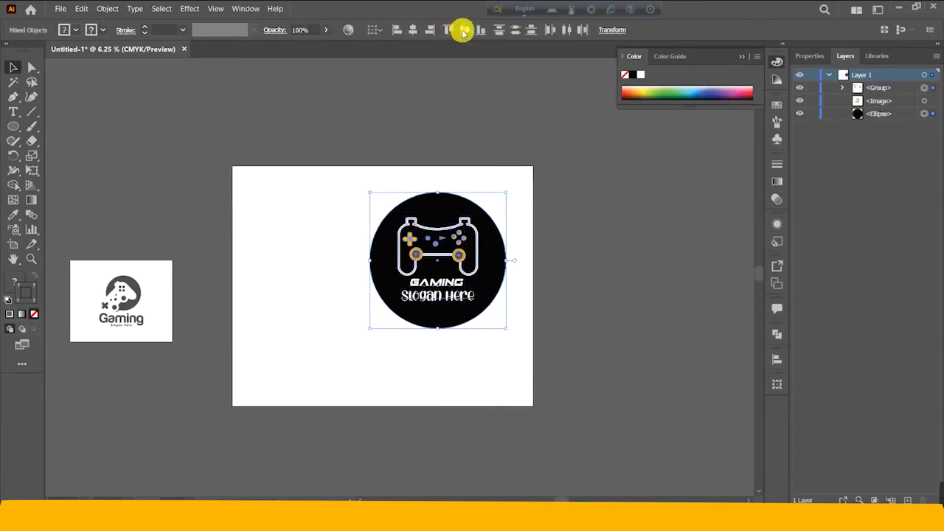
click(631, 170)
Ungroup the logo and change the fill of the small gray shapes at the controller's center to white FFFFFF
click(444, 254)
right_click(436, 243)
click(469, 335)
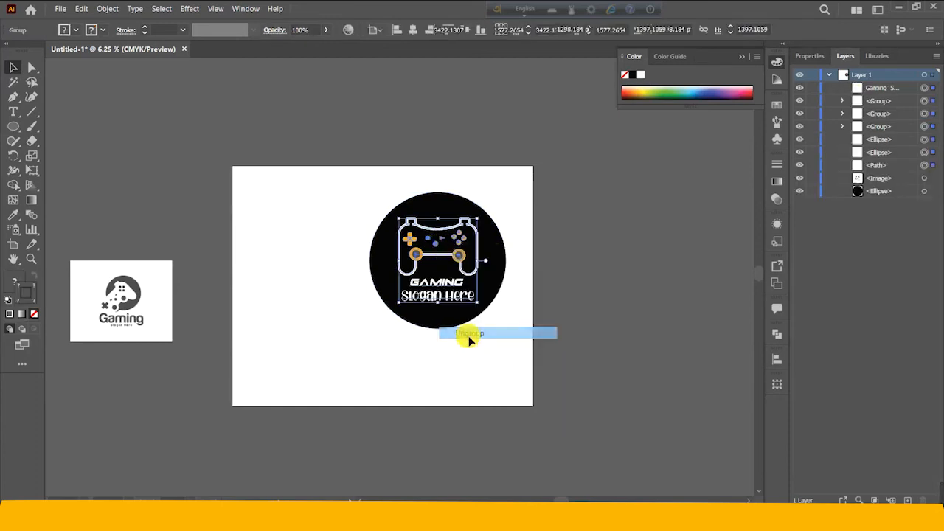
click(460, 248)
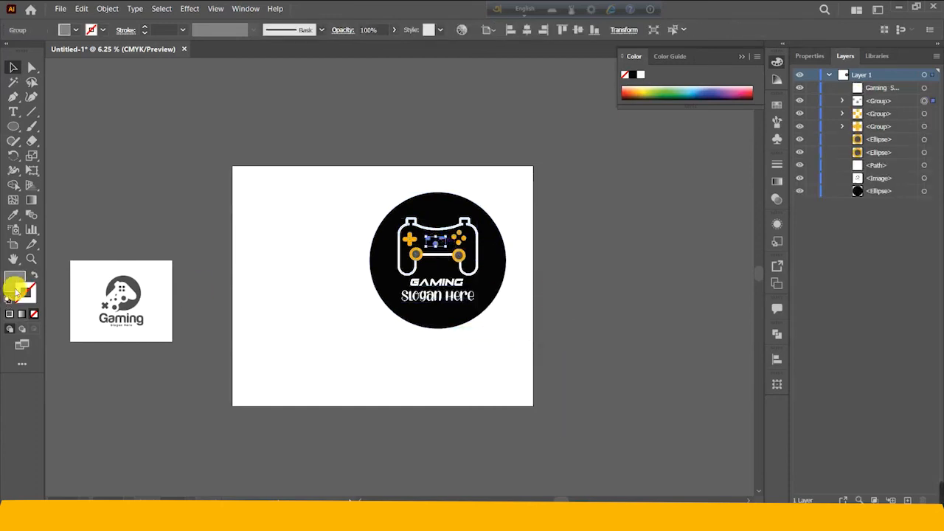
double_click(12, 284)
click(311, 179)
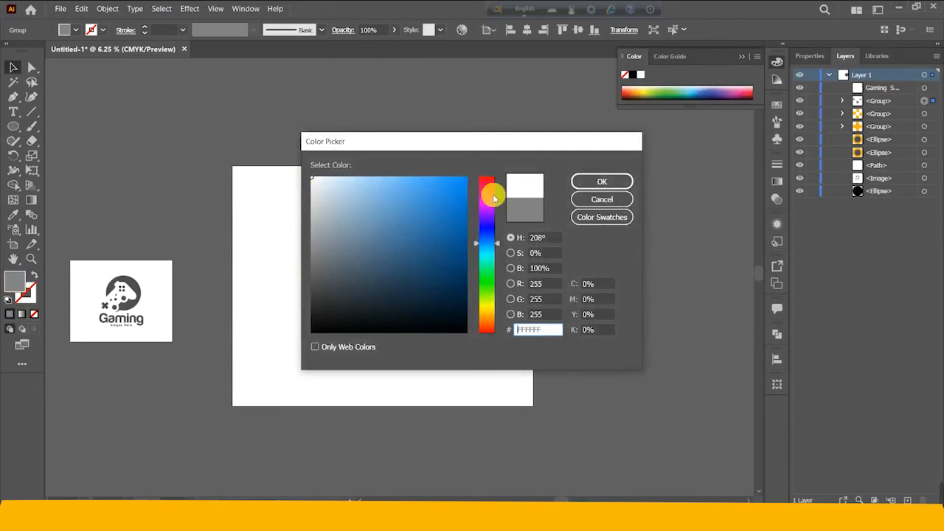
click(600, 183)
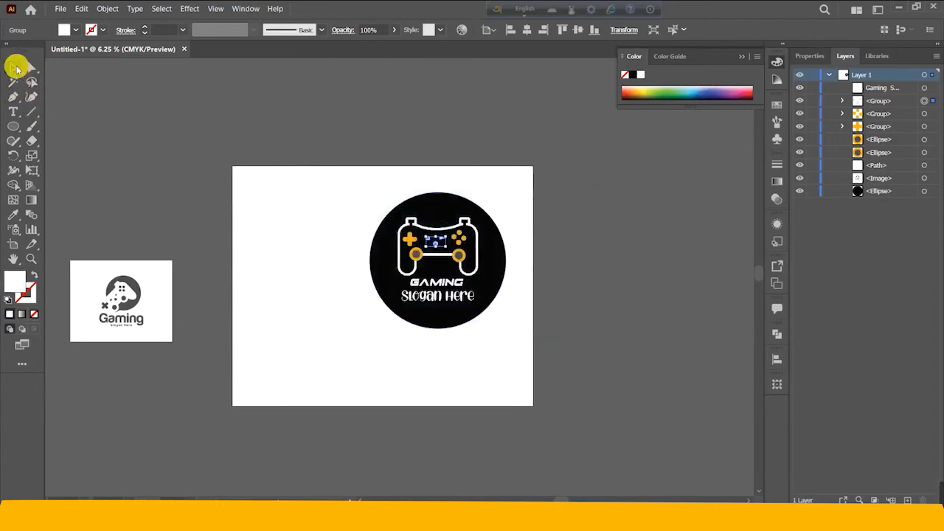
Move the black circle off the artboard and regroup the recolored controller parts and text
drag(439, 203, 141, 204)
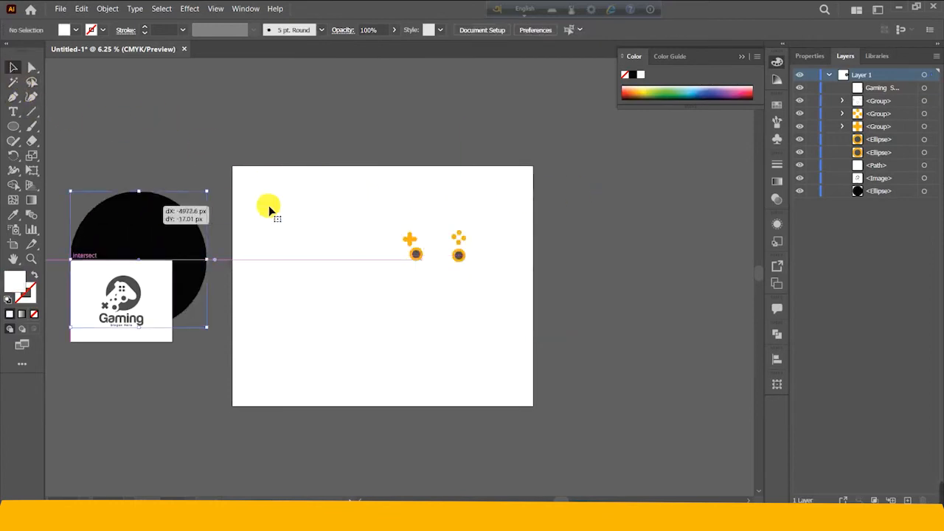
drag(515, 340, 458, 270)
right_click(457, 270)
click(480, 343)
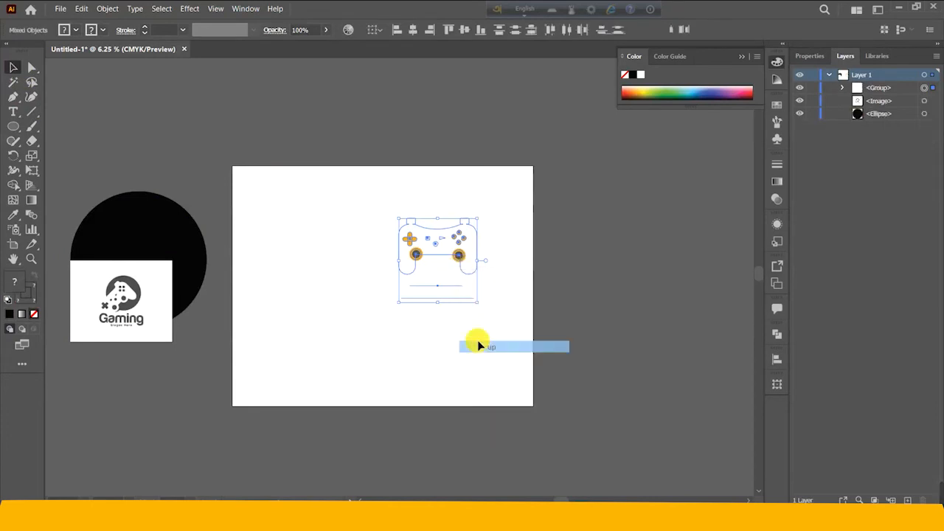
Place the black circle behind the regrouped logo and enlarge both together until the circle is about 3302 px in diameter
drag(139, 225, 469, 231)
drag(440, 229, 440, 226)
click(584, 237)
drag(370, 194, 509, 320)
drag(441, 329, 442, 391)
drag(502, 292, 476, 284)
click(626, 279)
Group the enlarged black circle and the logo into one object
drag(617, 402, 462, 282)
right_click(433, 275)
click(484, 357)
click(551, 275)
click(613, 306)
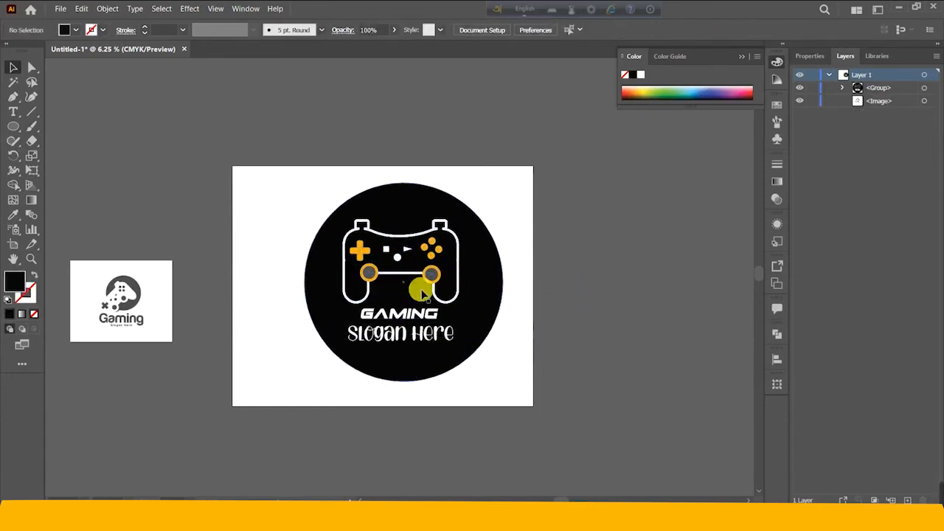
Delete the reference image beside the artboard and center the circular logo horizontally on the artboard
click(202, 305)
key(Delete)
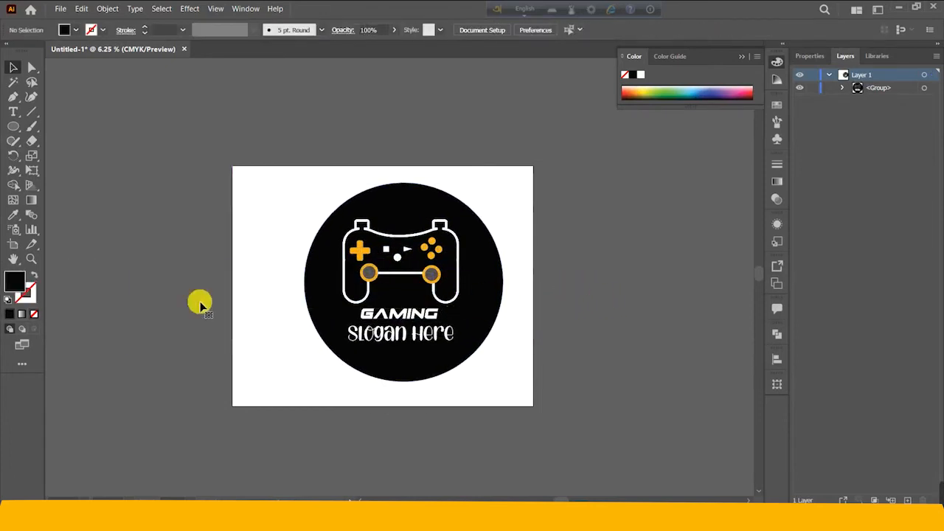
drag(396, 294, 375, 299)
click(590, 296)
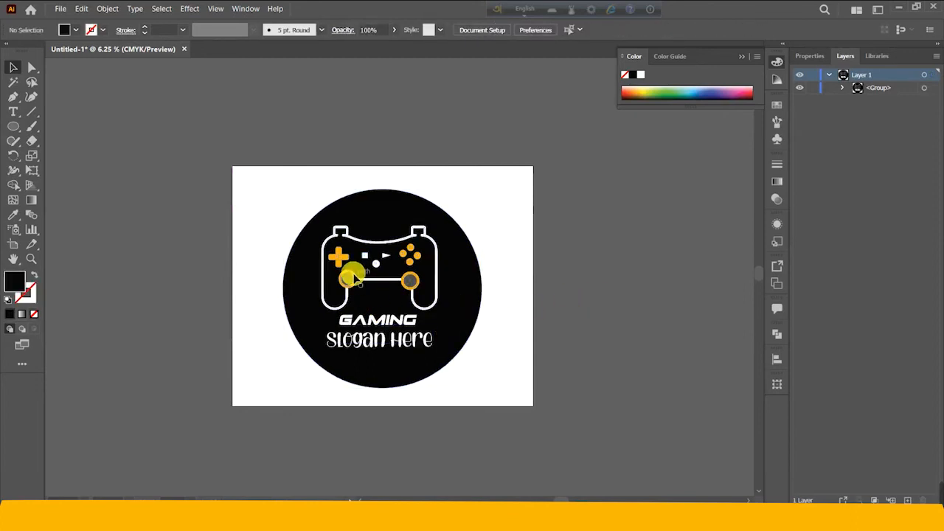
Ungroup the circular logo, including its nested group, into the circle, separate controller parts and text
click(353, 284)
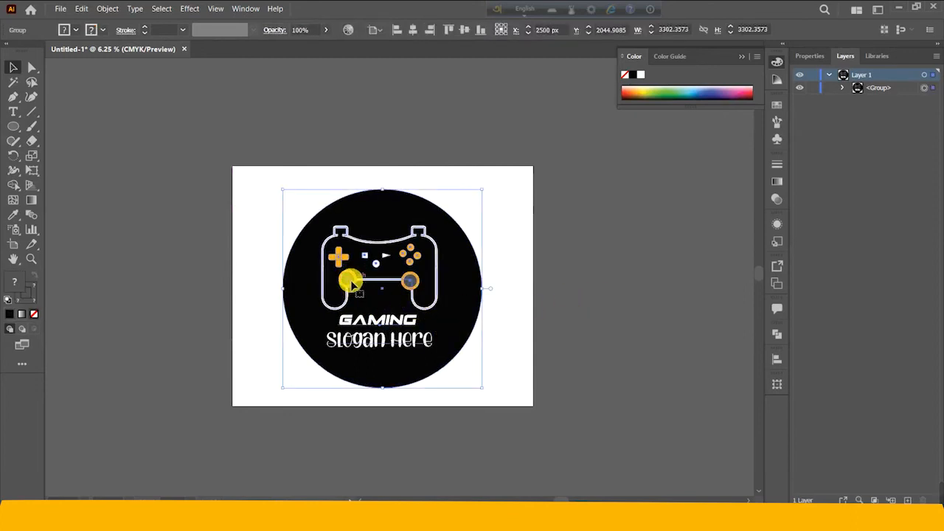
right_click(355, 275)
click(379, 367)
click(324, 294)
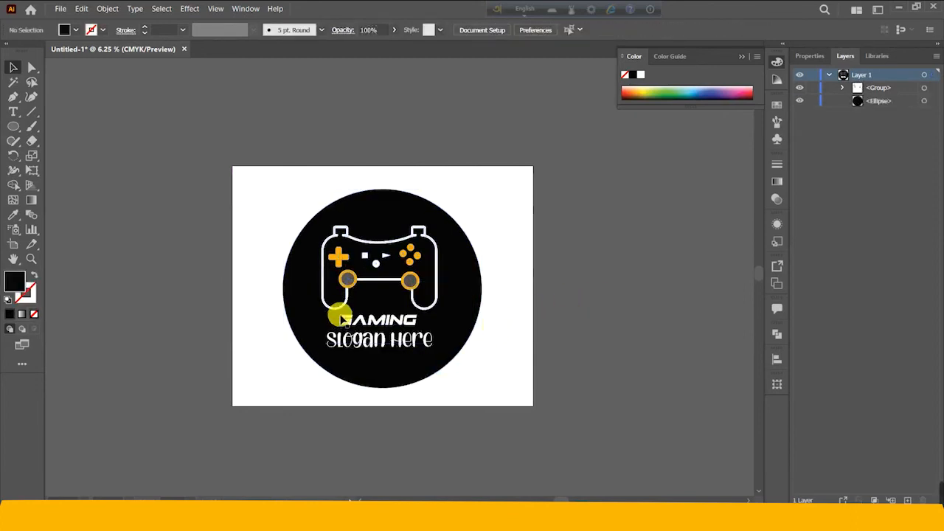
right_click(354, 295)
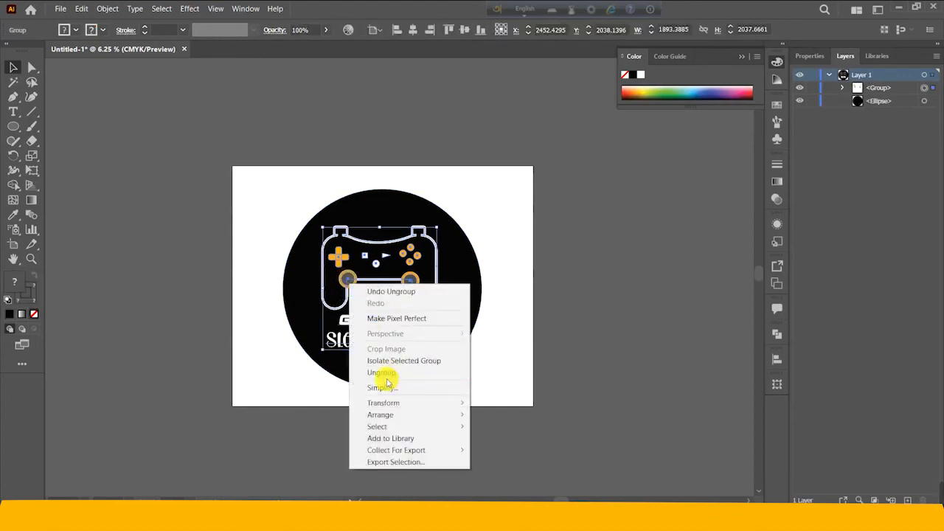
click(386, 374)
click(499, 331)
Change the fill of the controller's left thumbstick circle from gray to white, keeping its orange stroke
click(352, 281)
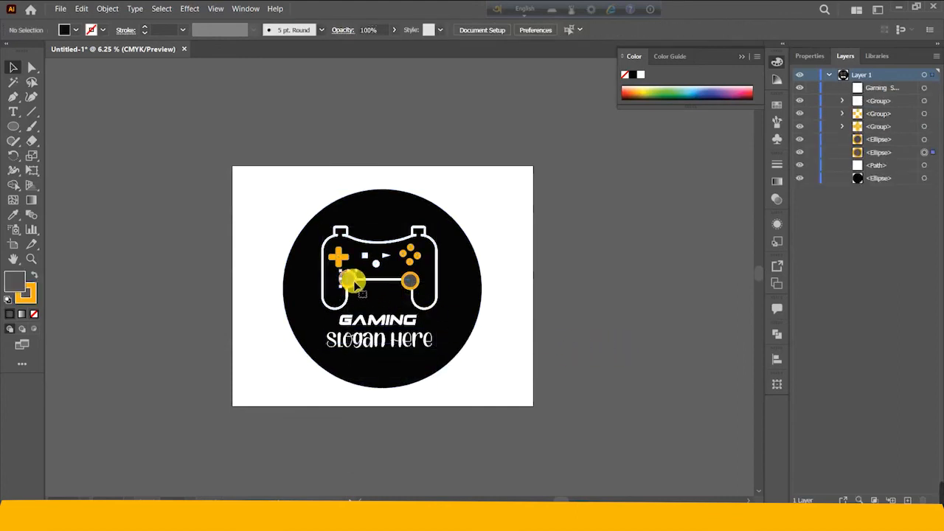
double_click(12, 293)
click(311, 178)
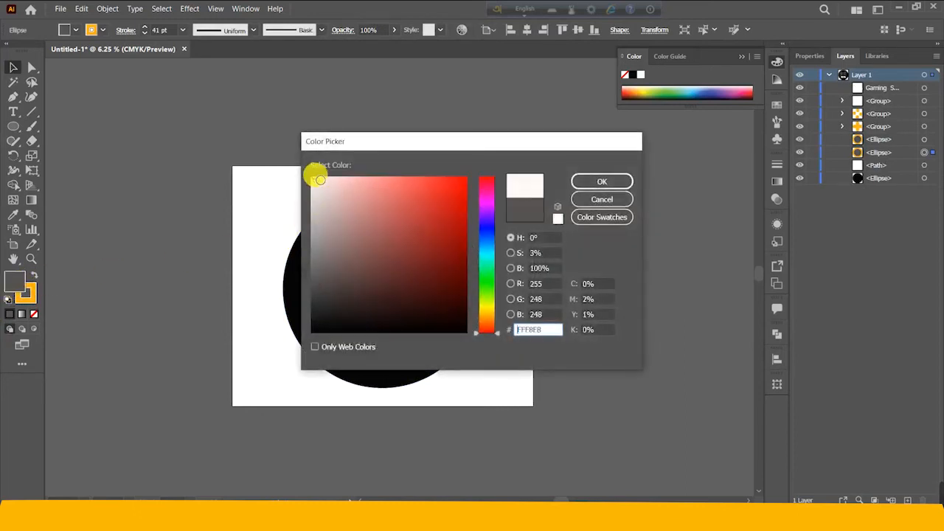
click(599, 174)
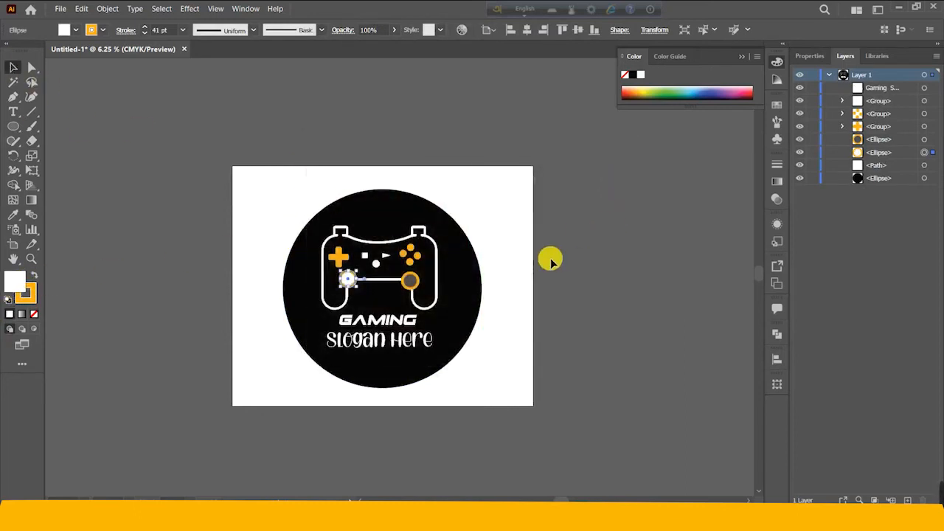
click(559, 285)
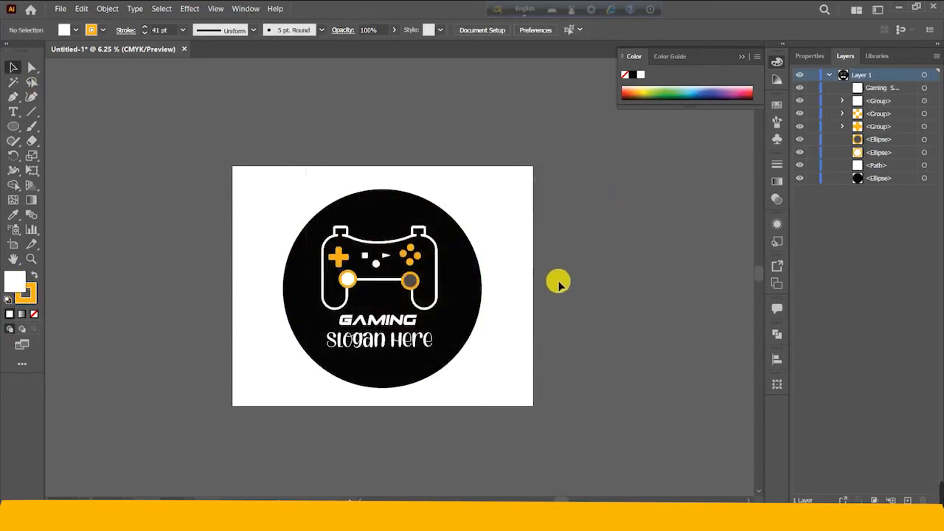
Change the fill of the controller's right thumbstick circle to white FFFFFF
click(408, 290)
double_click(14, 284)
click(312, 179)
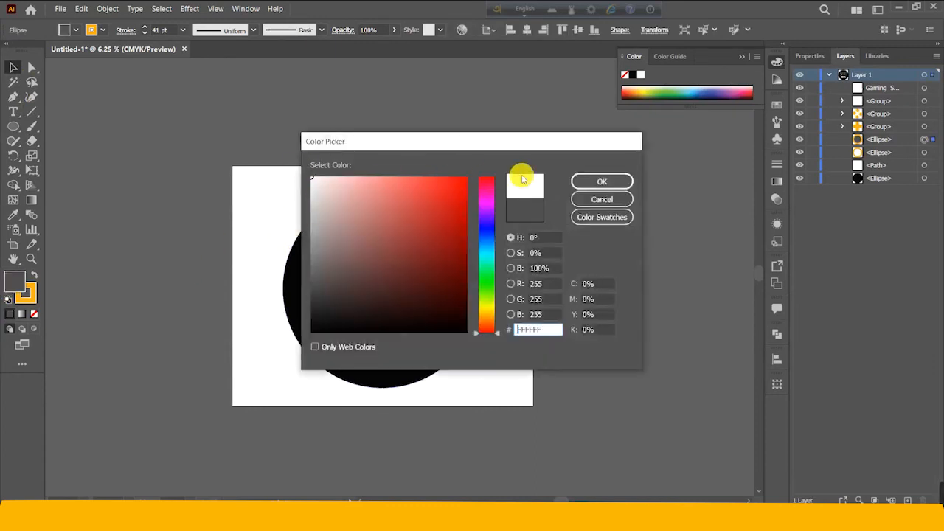
click(597, 181)
click(187, 119)
Drag the black circle off the artboard's left side and group the controller with its white thumbsticks and text
drag(398, 213, 83, 193)
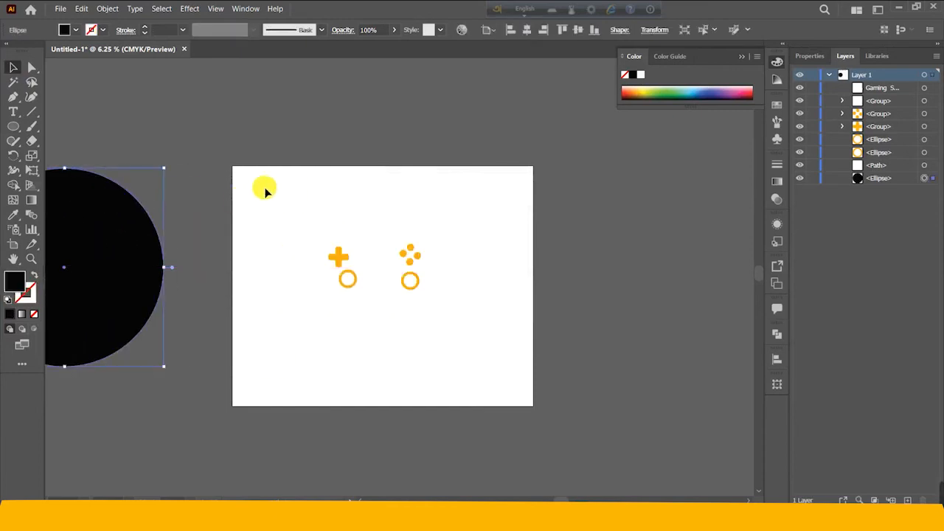
drag(568, 399, 428, 288)
right_click(428, 288)
click(472, 365)
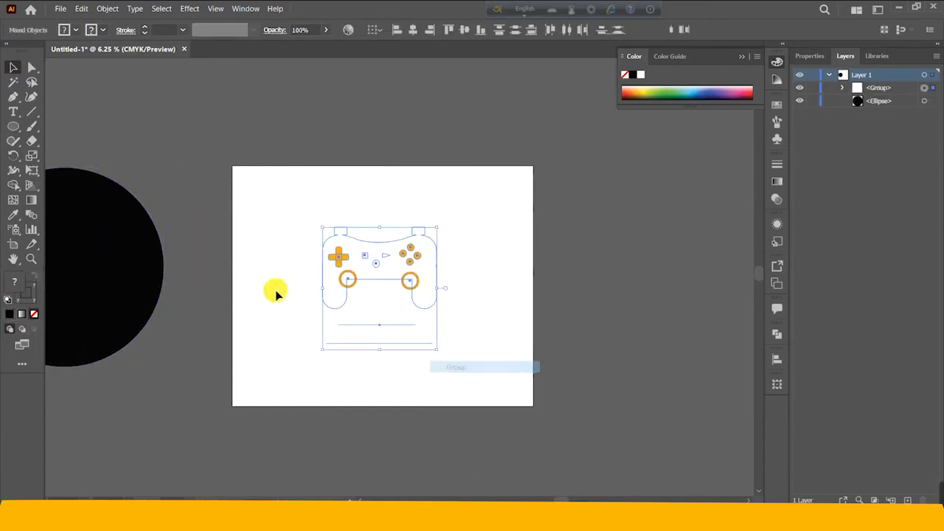
Bring the black circle back behind the logo group and align both by their horizontal centers
drag(107, 225, 359, 238)
drag(249, 211, 496, 279)
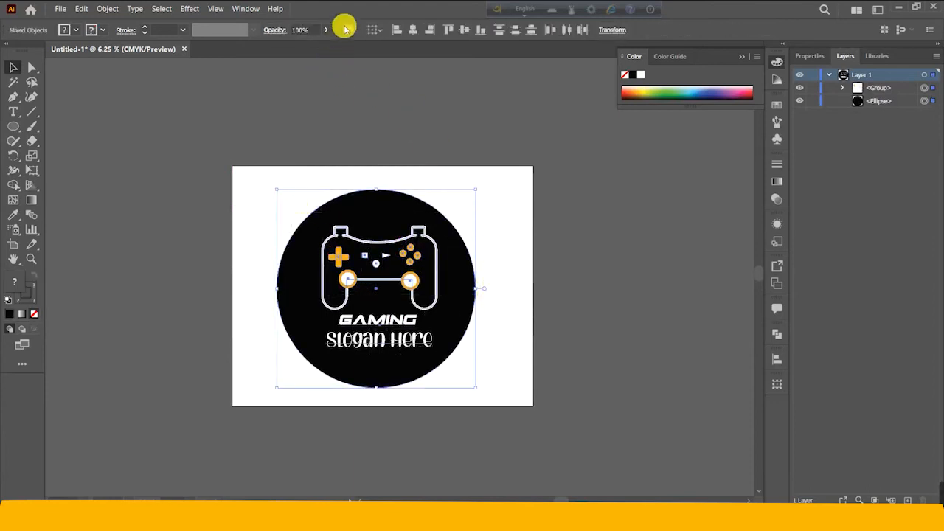
click(411, 30)
click(390, 250)
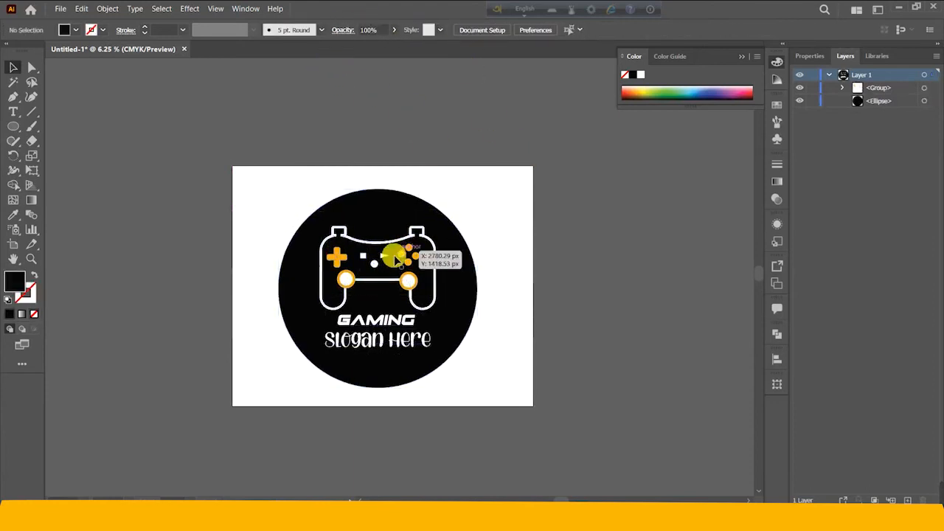
Enlarge the logo group to about 2181 by 2348 px and align it with the black circle by vertical centers
click(364, 225)
drag(378, 229, 378, 209)
click(350, 273)
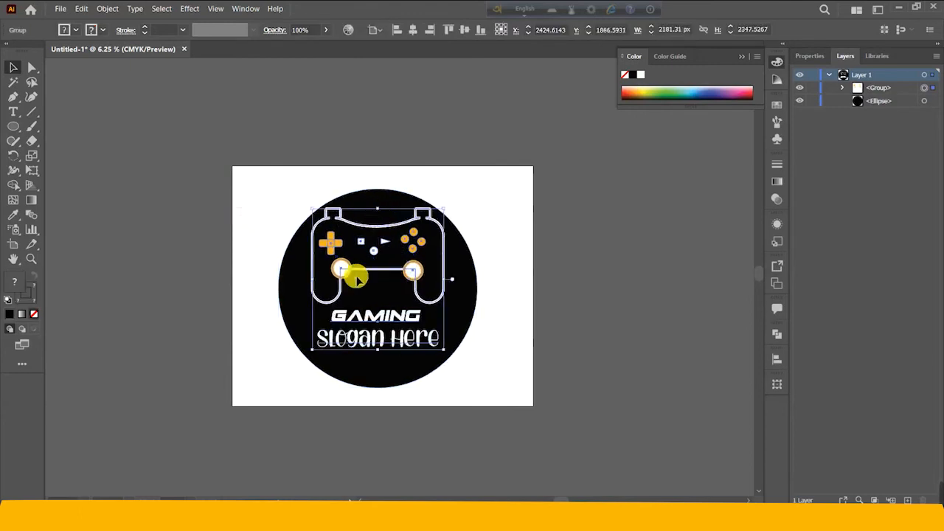
key(ctrl+a)
click(461, 29)
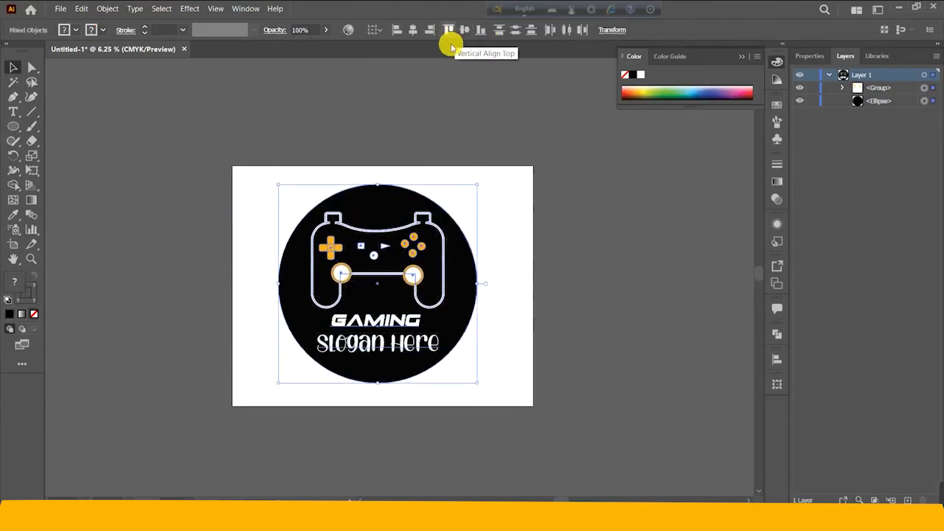
click(558, 197)
Group the black circle with the enlarged logo and shift the group slightly up and left on the artboard
key(ctrl+a)
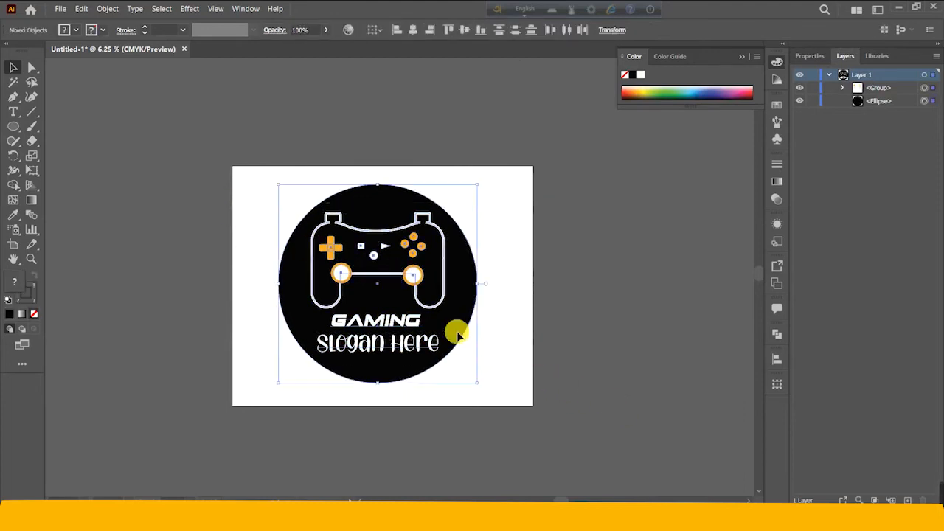
right_click(401, 270)
click(449, 354)
mouse_move(434, 290)
mouse_down()
mouse_move(450, 302)
mouse_move(439, 268)
mouse_move(426, 277)
mouse_up()
click(574, 259)
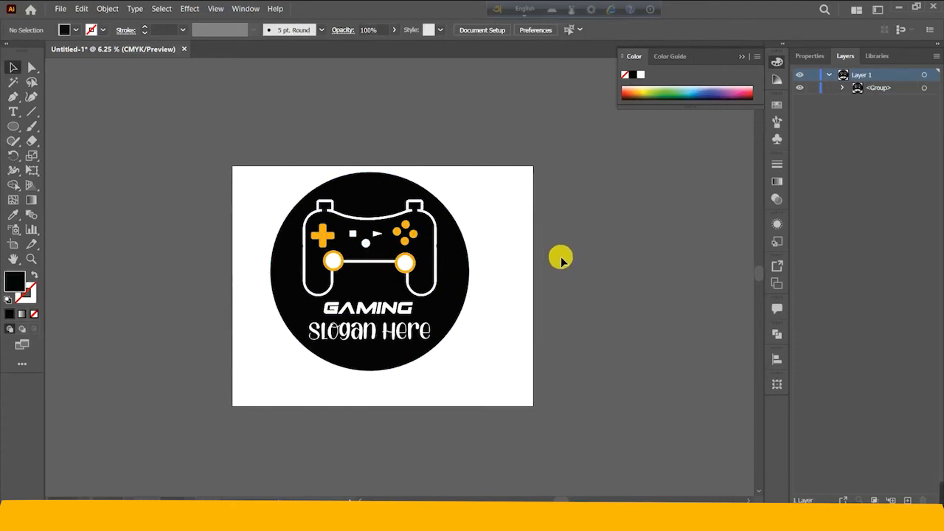
Start exporting the finished logo artwork and choose PNG as the file type
click(61, 9)
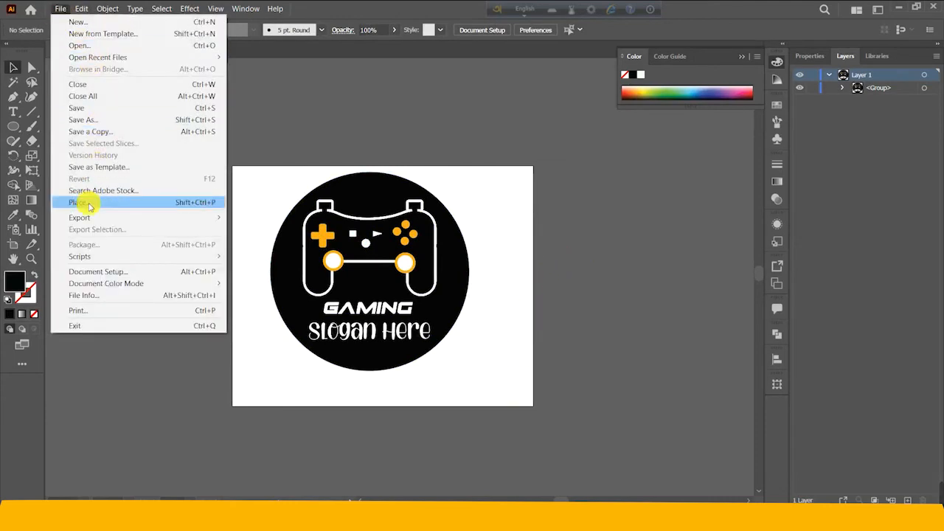
mouse_move(84, 217)
click(257, 230)
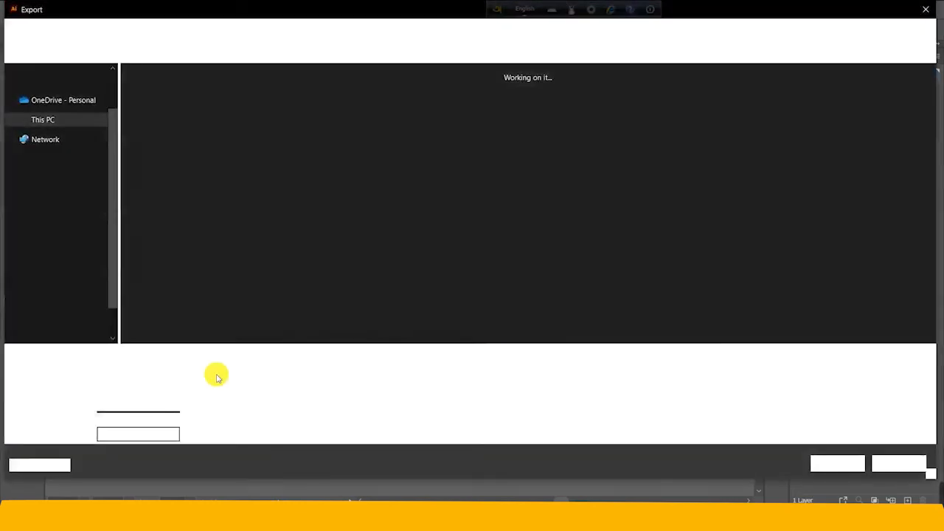
click(152, 372)
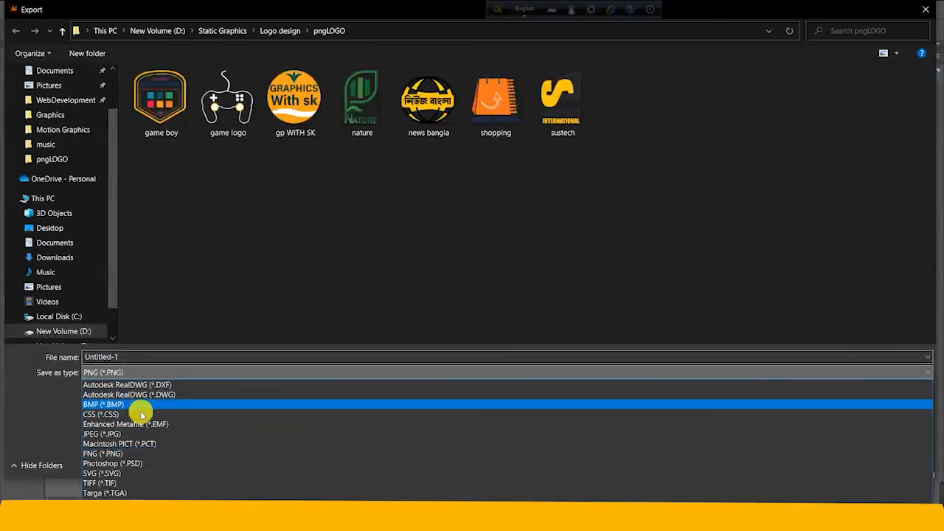
click(136, 453)
Name the export file "game logo1" in the pngLOGO folder and complete the PNG export
click(145, 358)
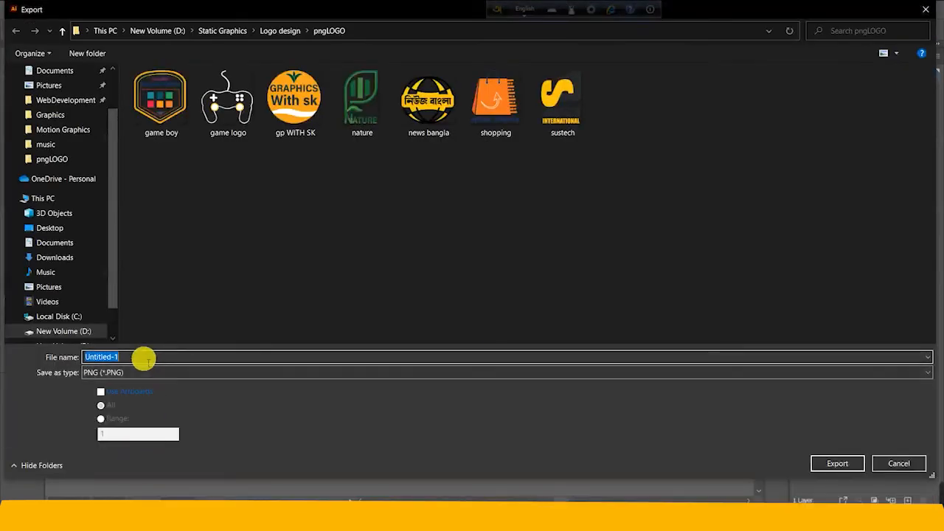
text(game logo)
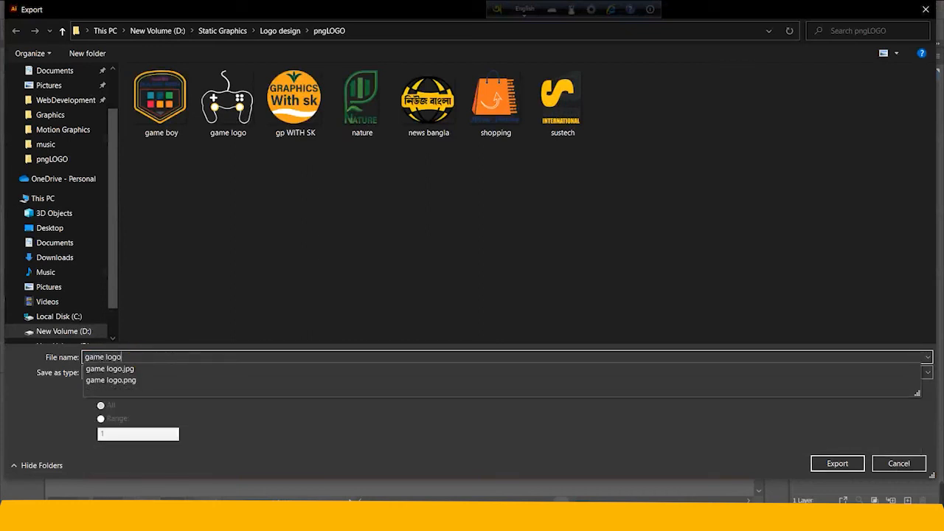
click(303, 281)
click(128, 357)
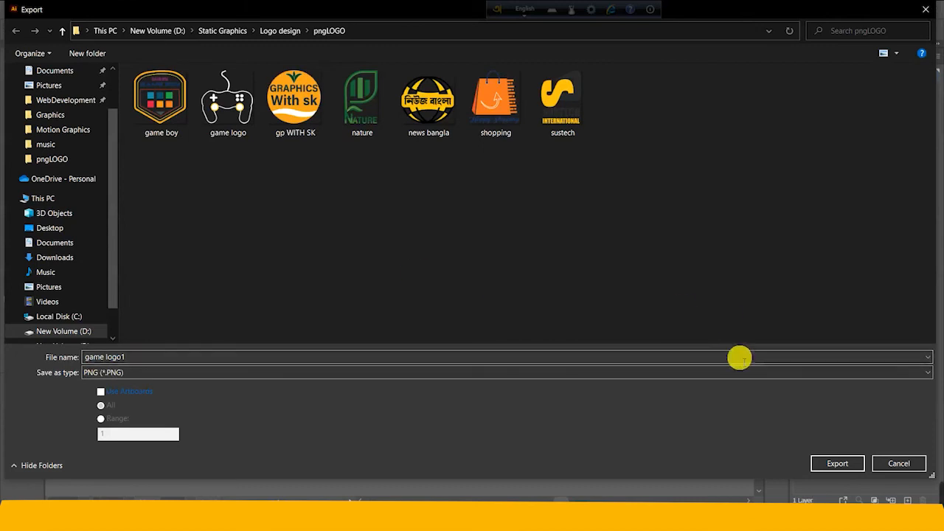
click(828, 462)
click(472, 448)
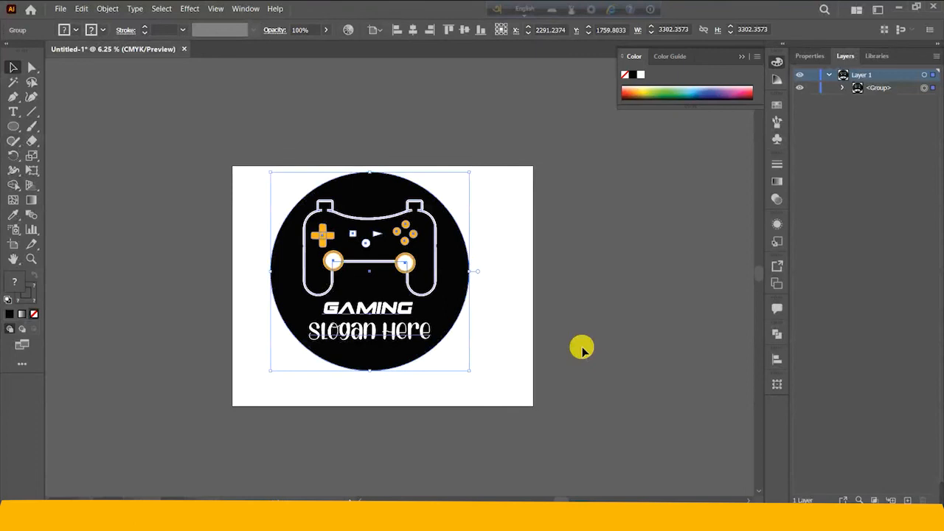
Move the logo group down and right to about X 2424, Y 2000 px and expand it in the layer list
click(686, 260)
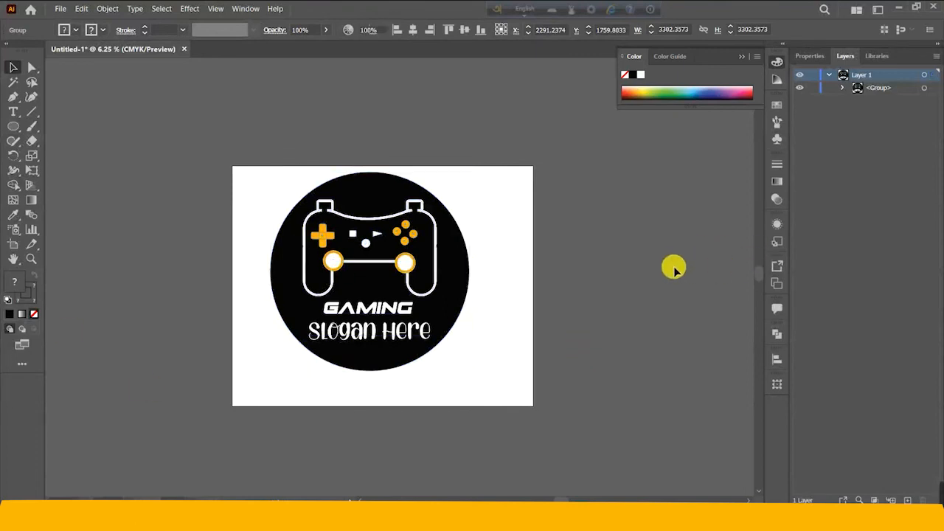
click(399, 269)
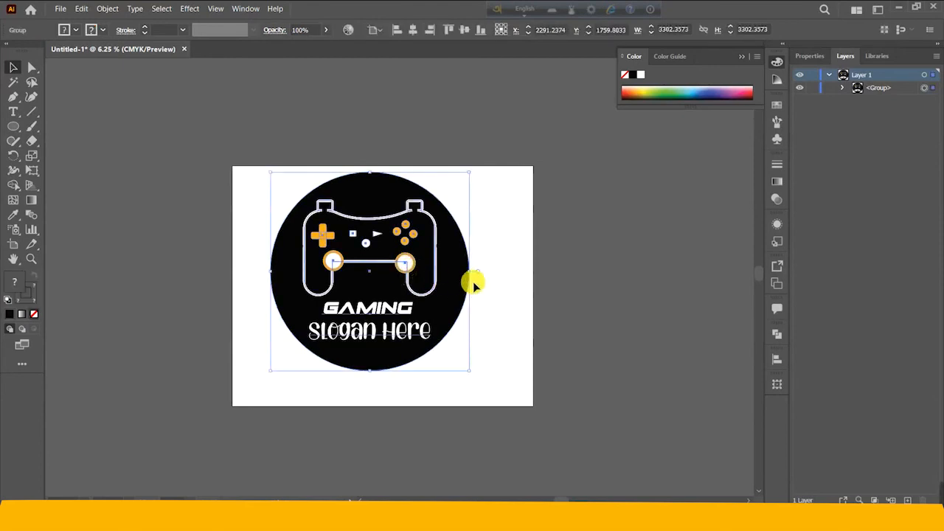
drag(408, 265, 430, 290)
click(569, 318)
click(467, 281)
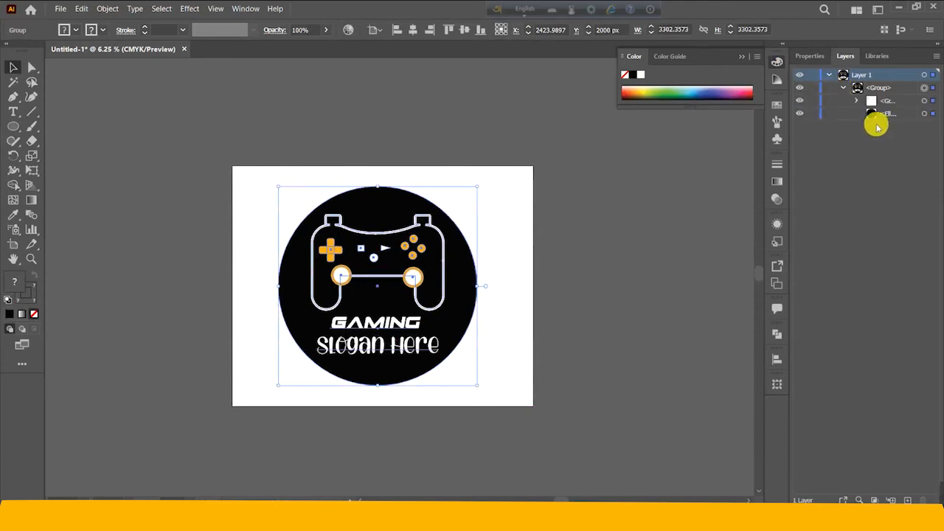
click(880, 126)
Fill the controller's right thumbstick circle with white (FFFFFF)
double_click(13, 281)
drag(320, 191, 311, 177)
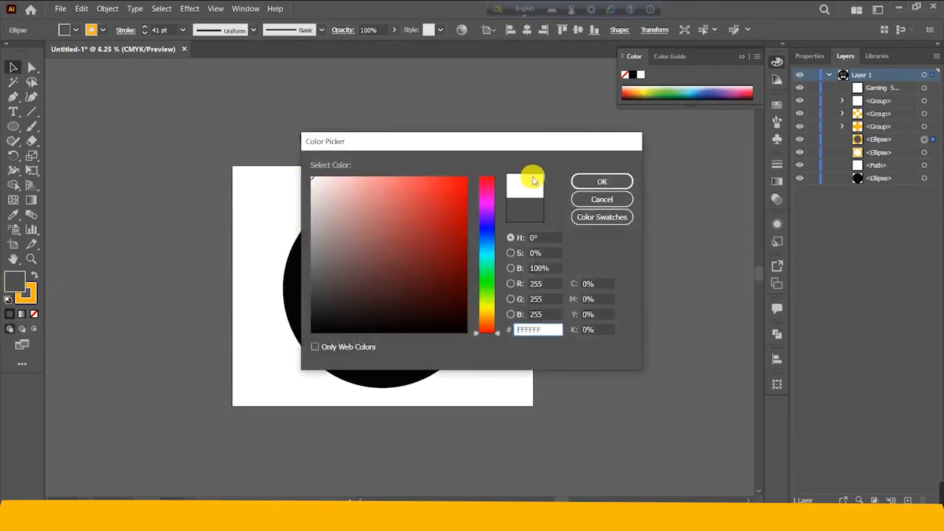
click(580, 182)
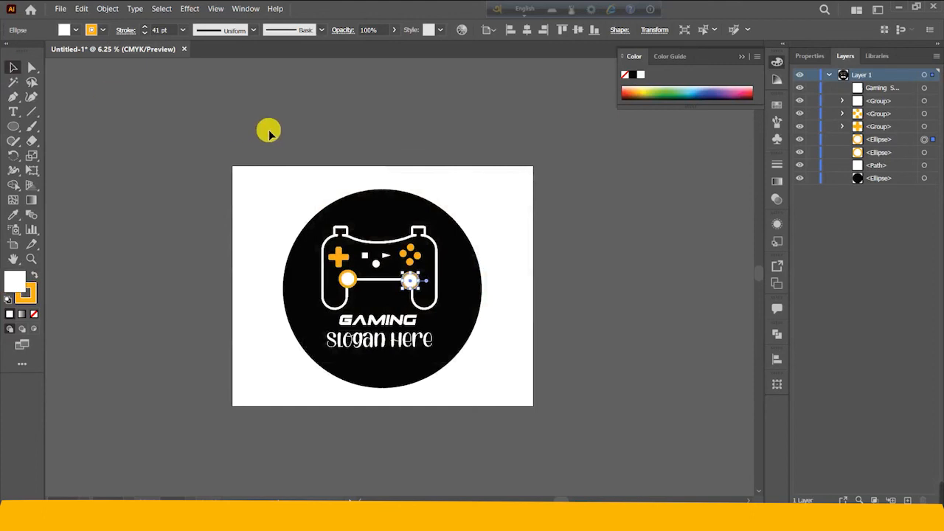
Move the black circle off the artboard's left side and group all the controller parts and text
drag(403, 214, 83, 191)
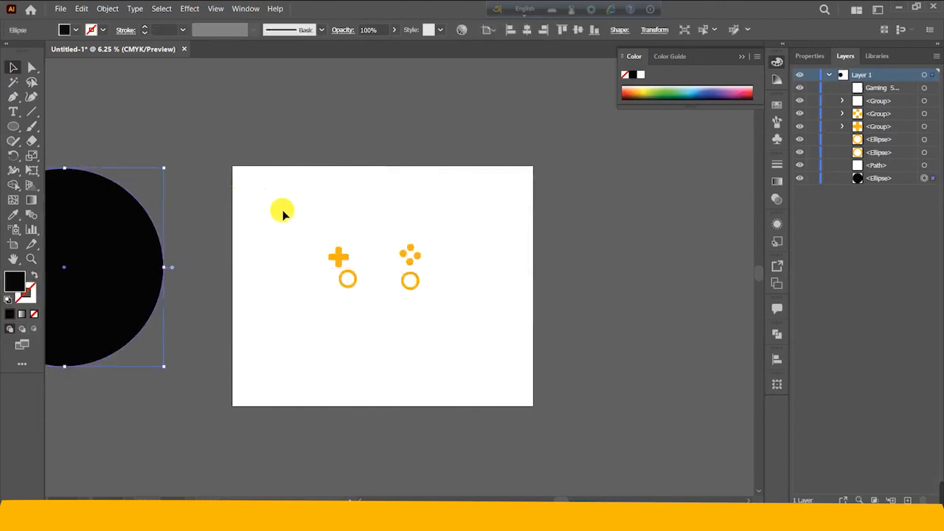
drag(561, 387, 428, 285)
right_click(428, 284)
click(468, 352)
Move the black circle back behind the controller group and align the two by their horizontal centers
drag(100, 225, 410, 240)
drag(256, 217, 485, 243)
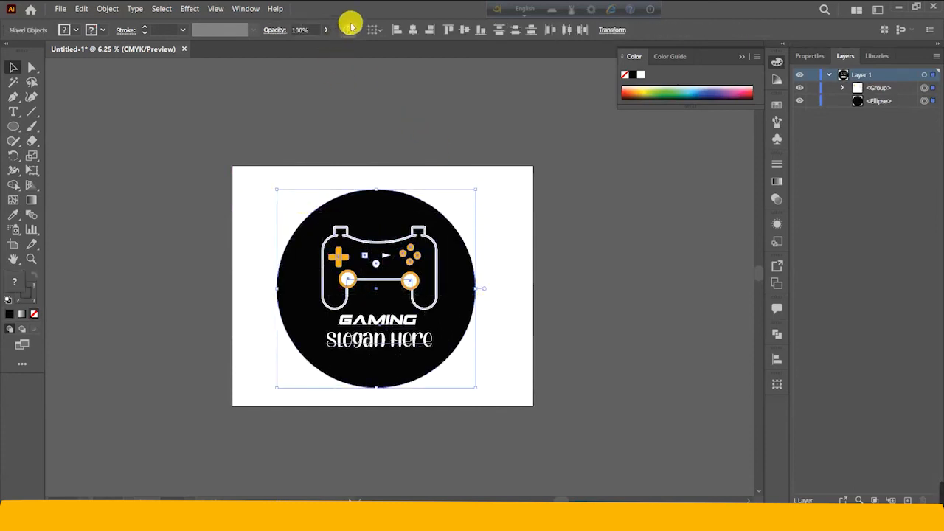
click(429, 30)
click(391, 254)
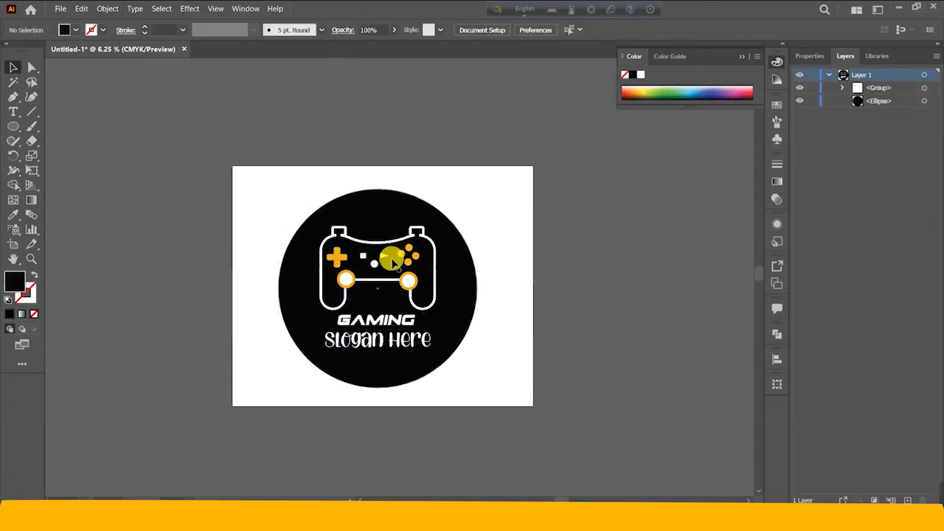
Enlarge the controller and text group to about 2181 by 2348 px and align it with the black circle by vertical centers
click(374, 231)
drag(376, 227, 376, 211)
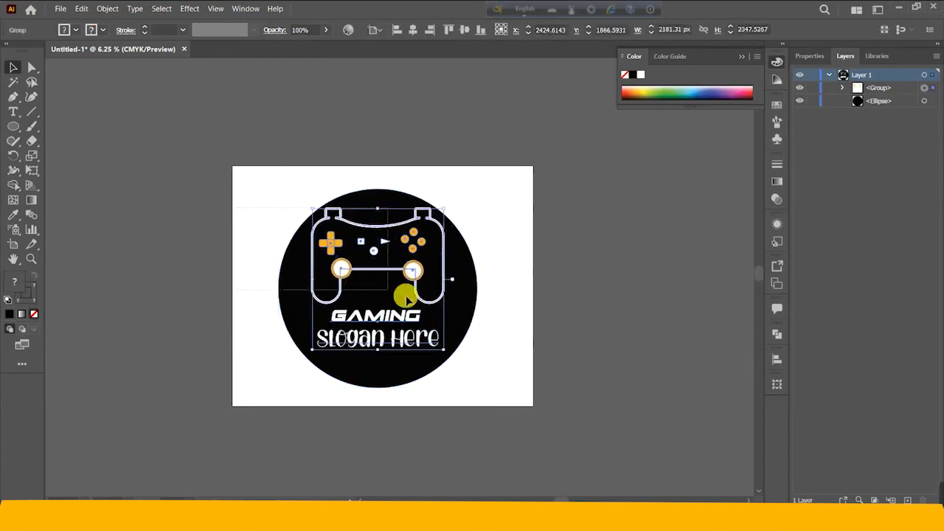
key(ctrl+a)
click(459, 30)
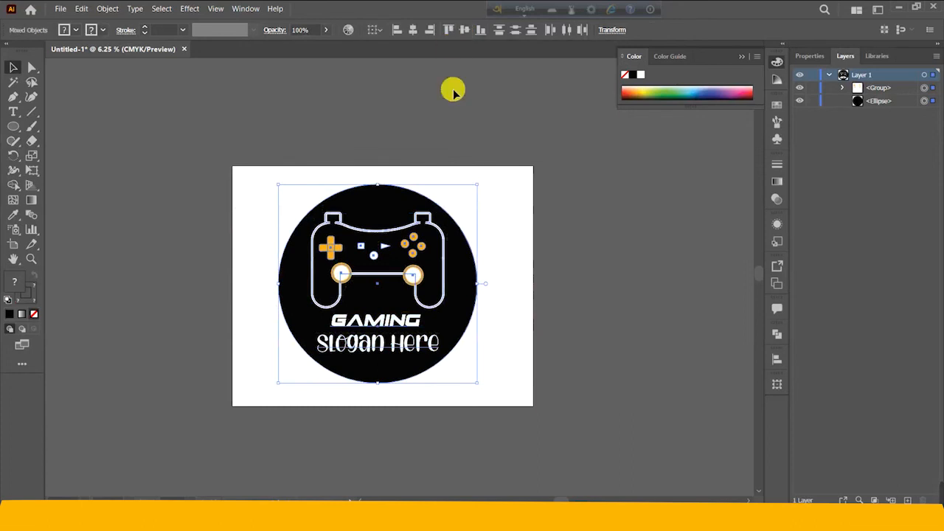
click(560, 197)
Group the black circle with the controller artwork and shift the group slightly up and left on the artboard
drag(563, 385, 390, 265)
right_click(385, 266)
click(445, 353)
key(ctrl+shift+a)
click(575, 262)
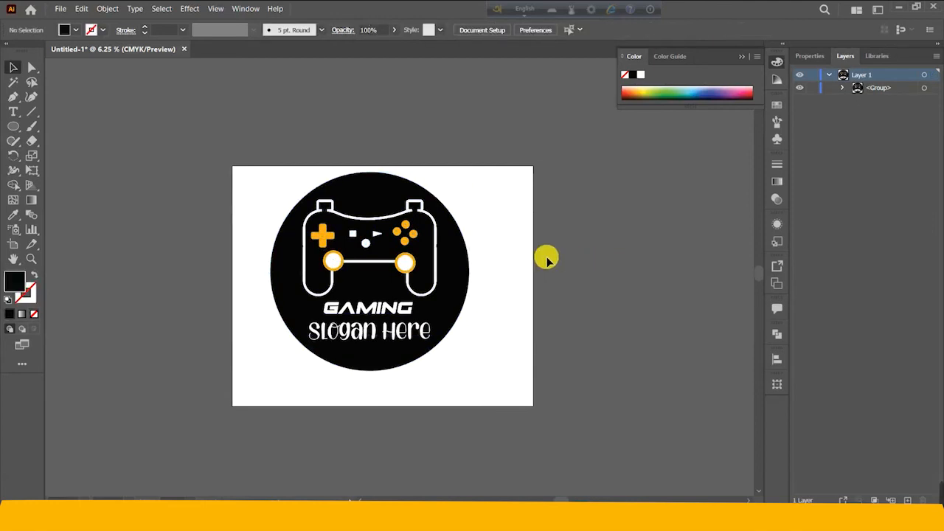
Open the export settings for the grouped logo and set the file type to PNG
click(68, 13)
mouse_move(84, 215)
click(257, 234)
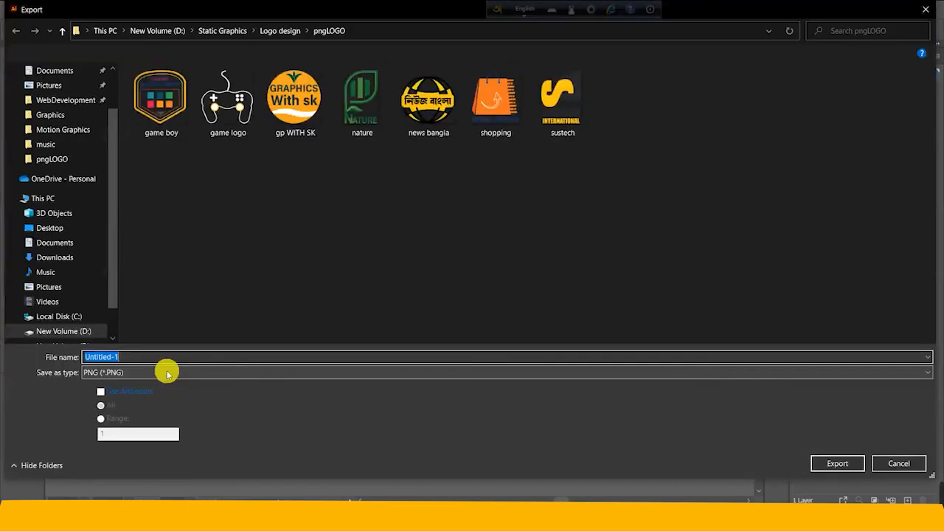
click(165, 372)
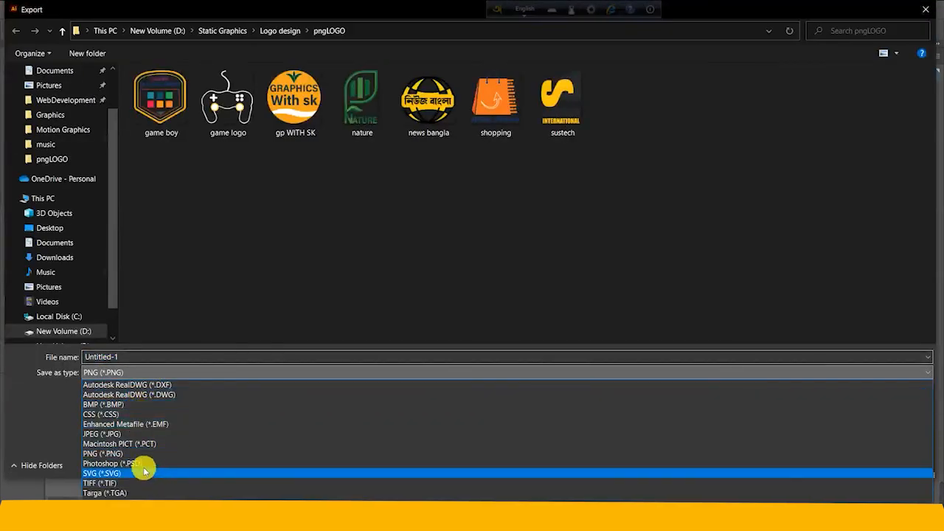
click(135, 455)
Export the logo as a PNG file named "game logo1" in the pngLOGO folder
click(144, 358)
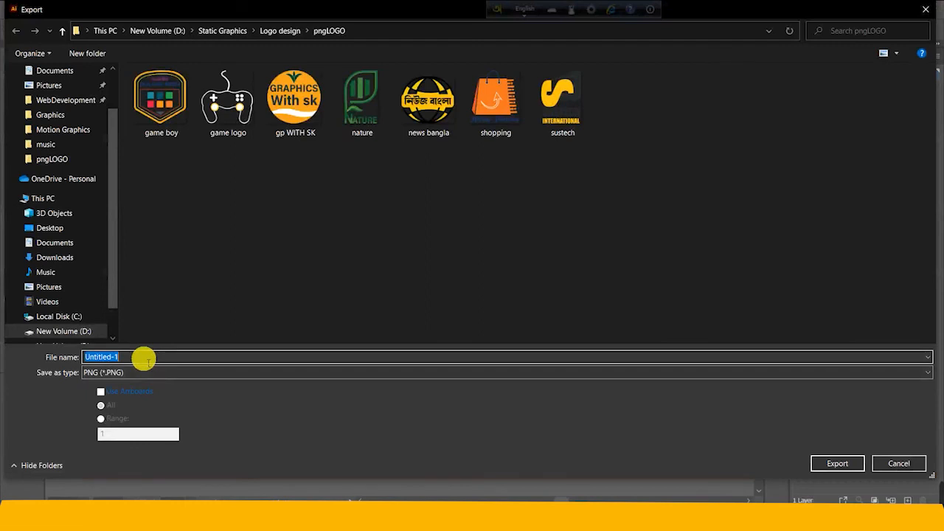
text(game logo)
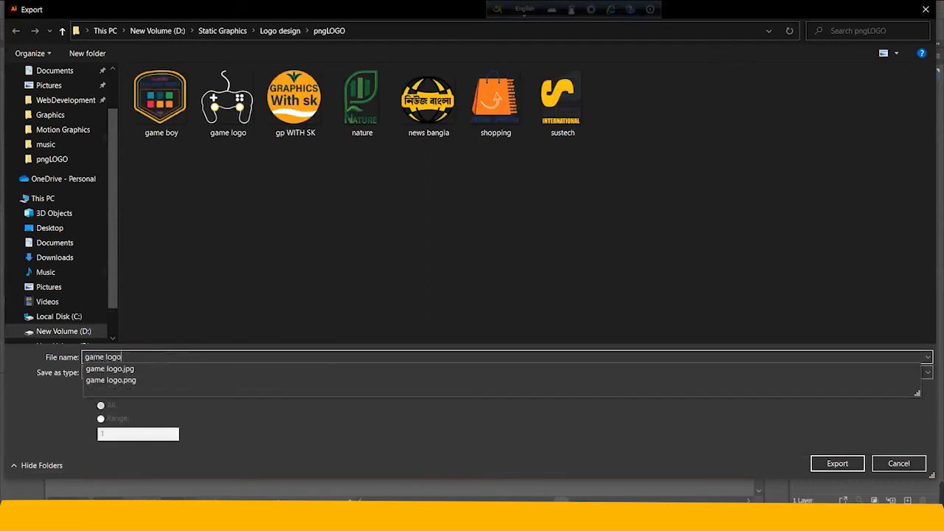
click(155, 360)
click(134, 358)
text(1)
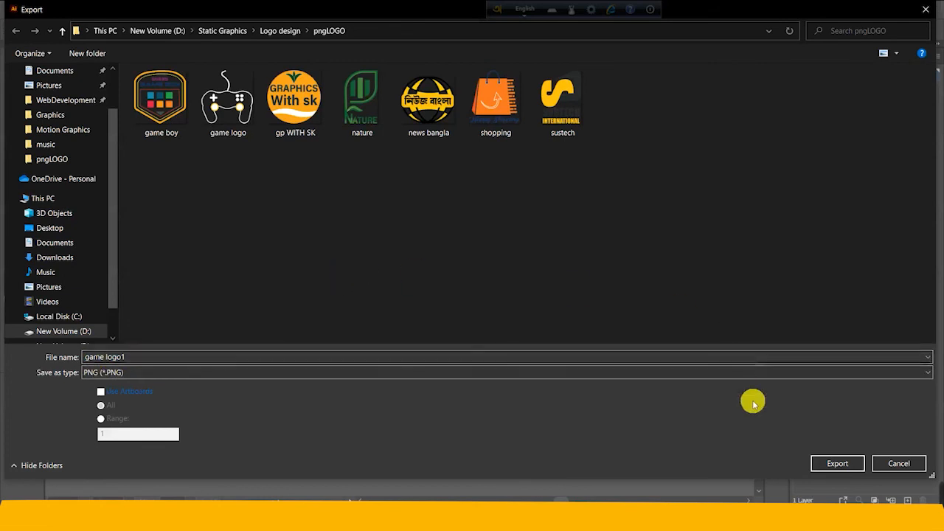
click(824, 465)
click(476, 445)
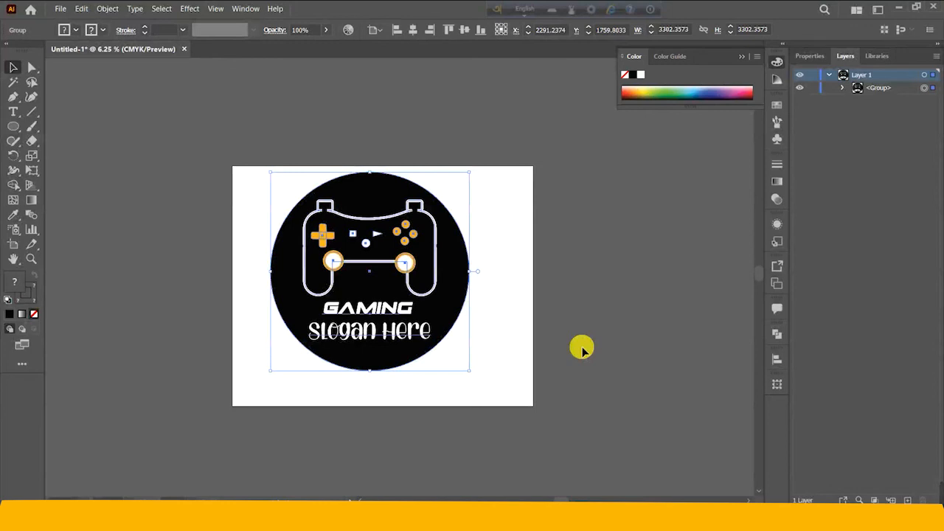
Reposition the whole logo group near the artboard's center, at about X 2424, Y 2000 px
click(675, 266)
click(399, 267)
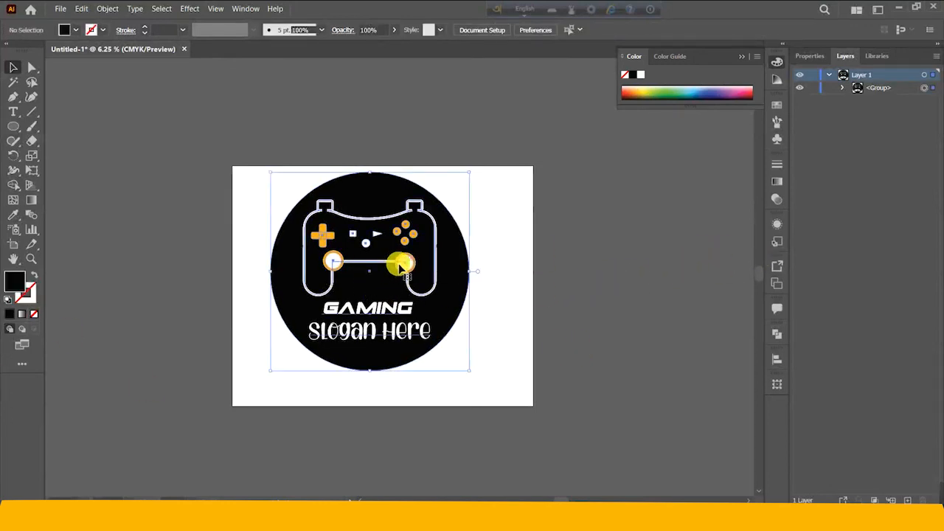
click(513, 284)
mouse_move(409, 264)
mouse_down()
mouse_move(425, 295)
mouse_move(418, 278)
mouse_up()
click(565, 320)
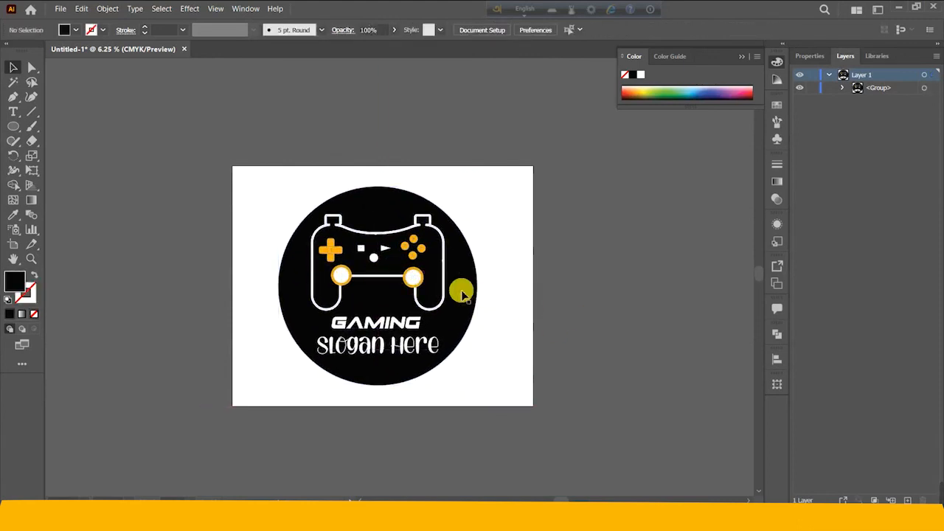
Expand the logo group in the layer list and hide its black circle
click(468, 277)
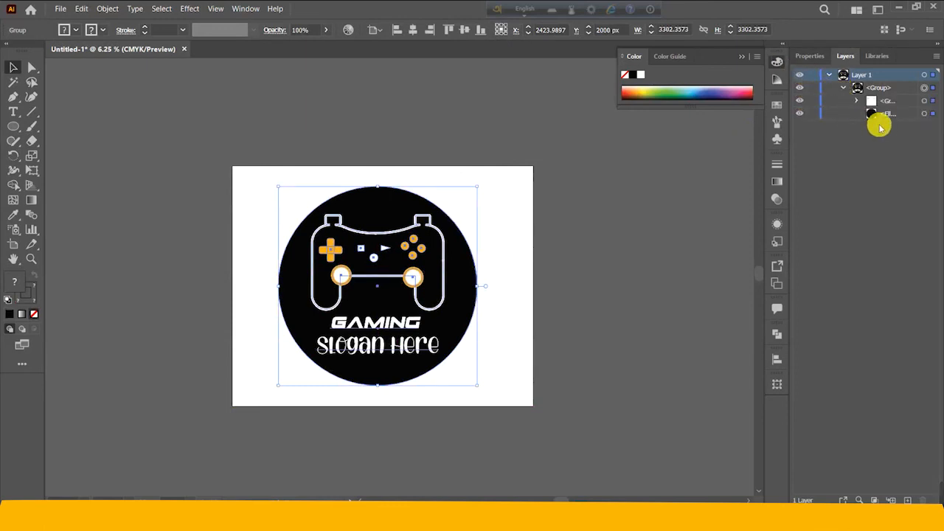
click(800, 114)
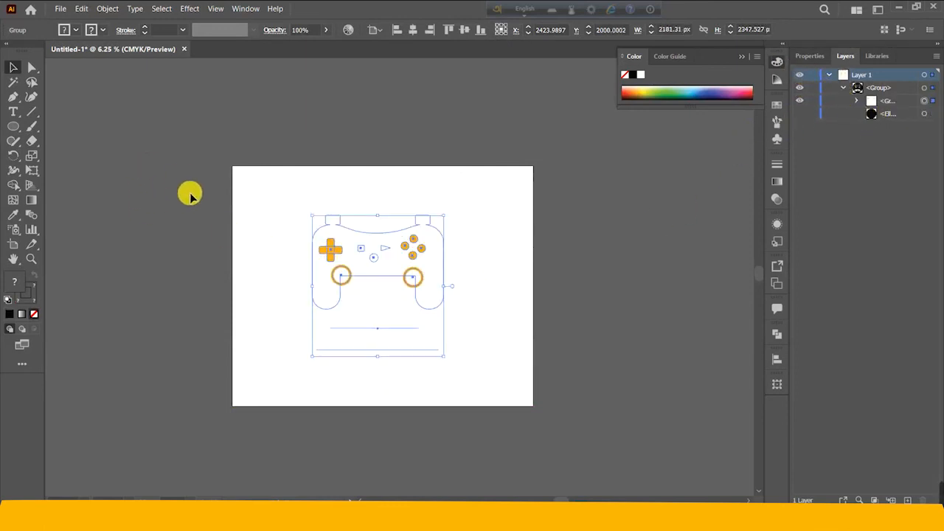
click(57, 9)
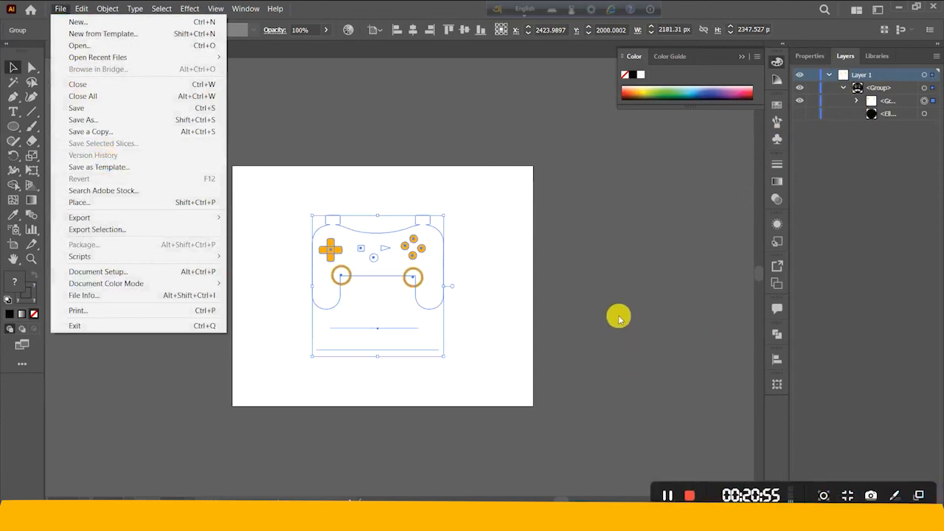
click(629, 354)
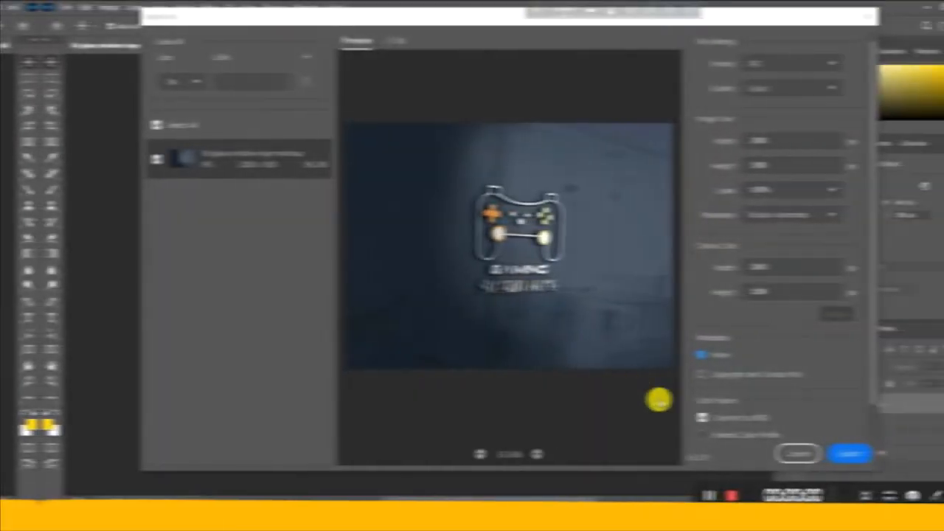
Open the export settings for the 3d glass window logo mockup and set the file format to JPG
click(829, 16)
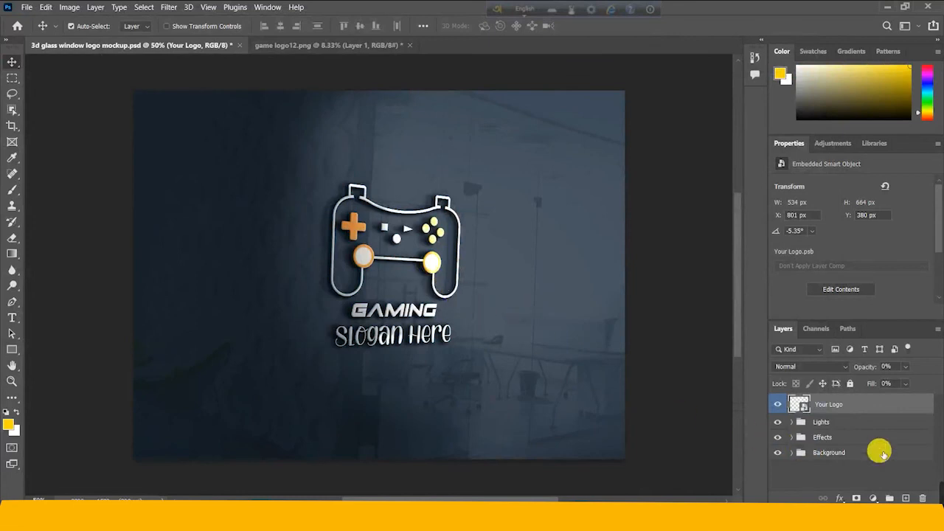
click(25, 7)
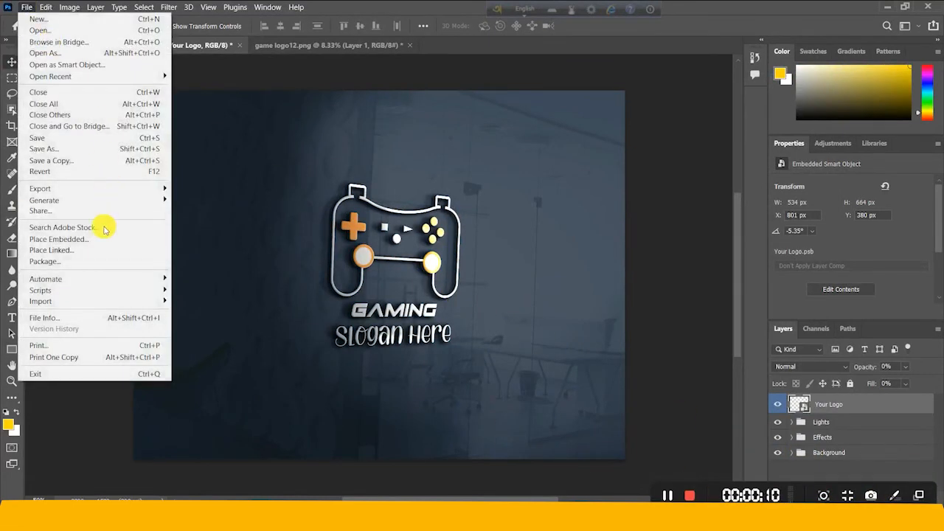
click(222, 199)
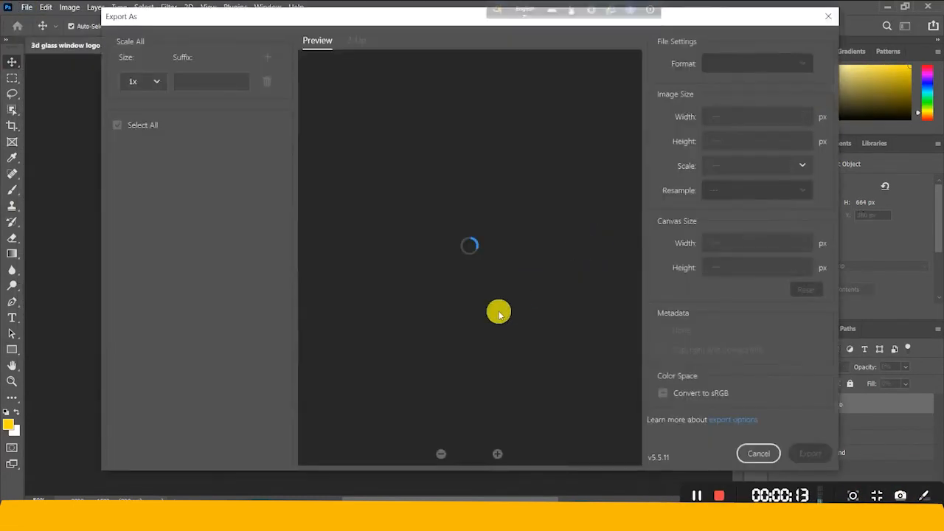
click(737, 90)
click(728, 191)
click(810, 455)
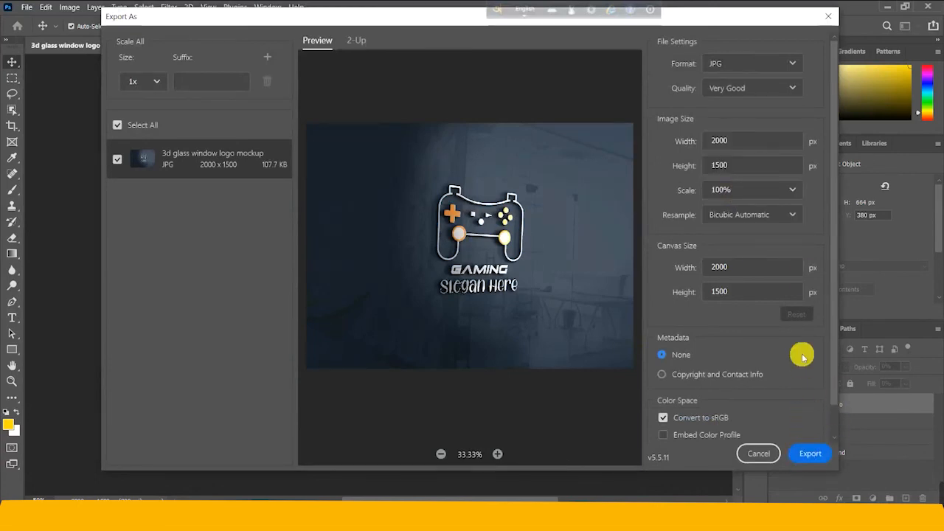
Export the mockup as a JPG file named "game logo23" in the pngLOGO folder
click(810, 452)
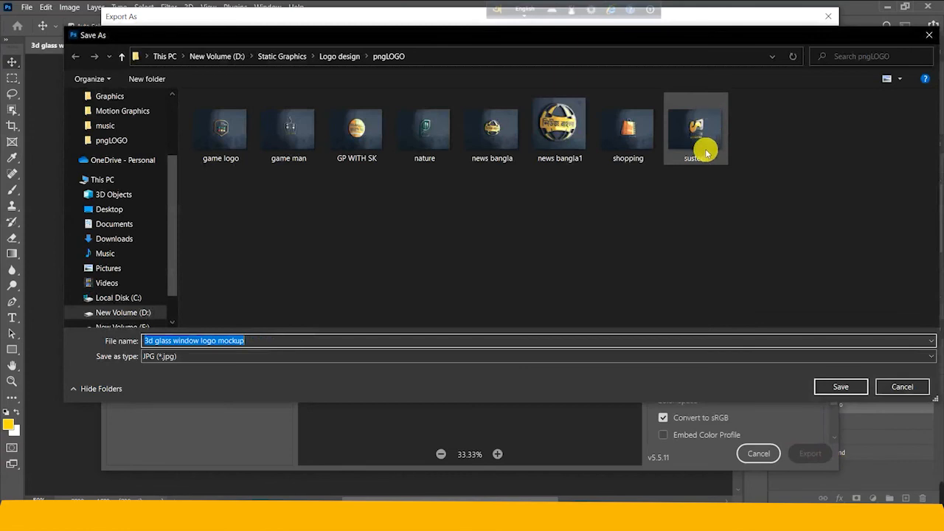
click(296, 139)
click(211, 341)
click(211, 341)
text(3)
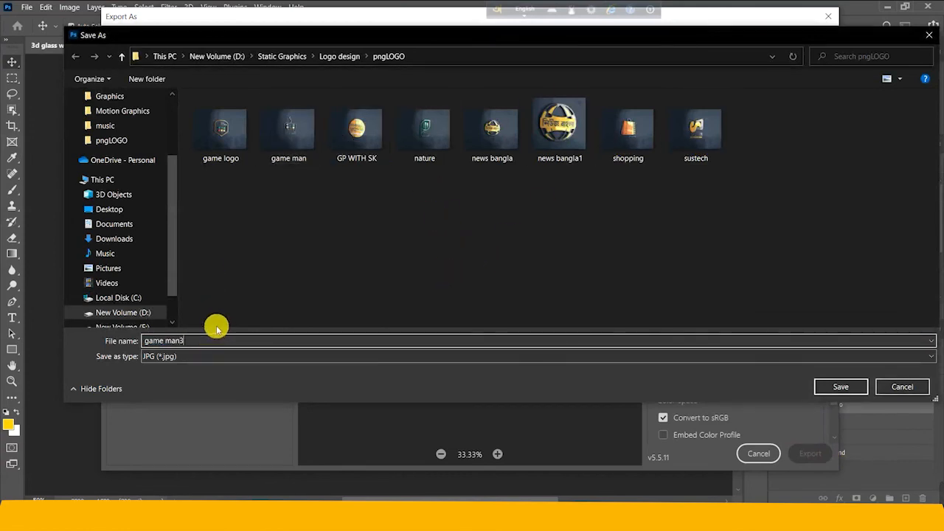
key(BackSpace)
key(BackSpace)
key(BackSpace)
key(BackSpace)
text(logo23)
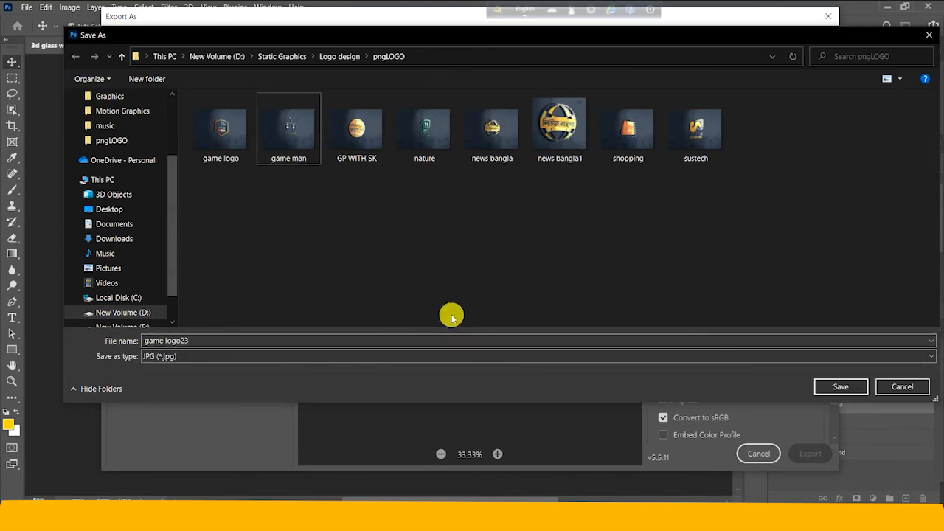
click(840, 385)
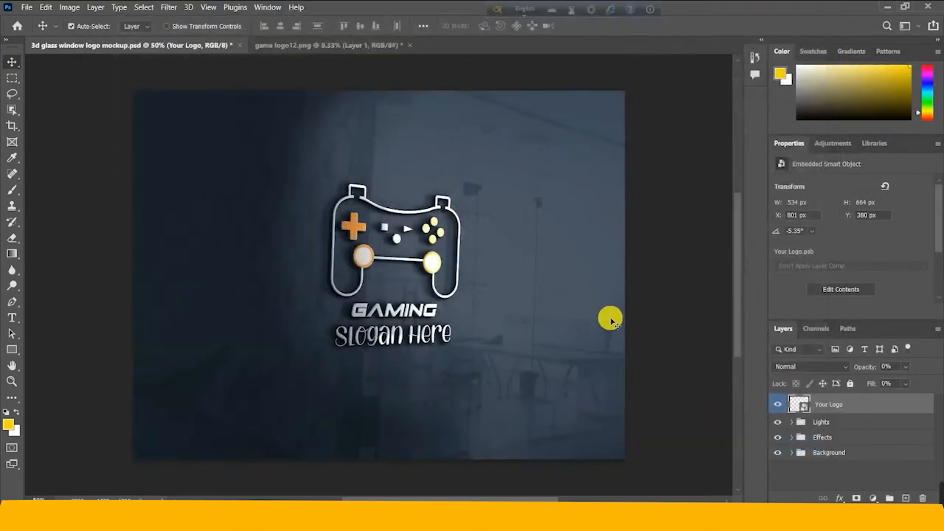
click(273, 46)
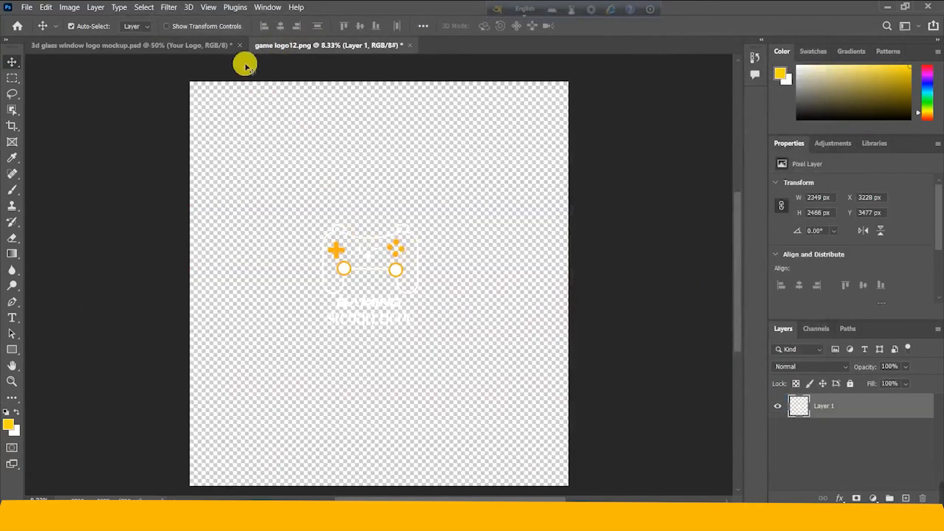
click(214, 47)
mouse_move(939, 496)
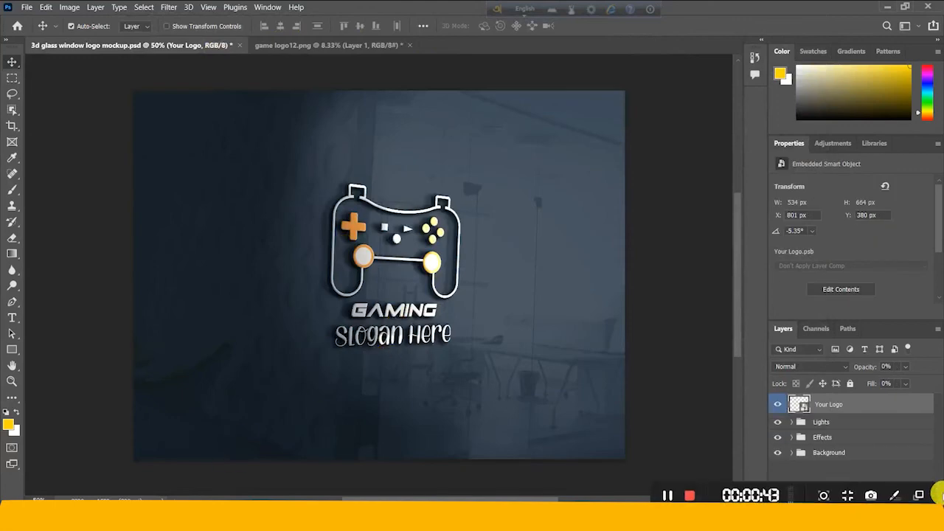
click(674, 496)
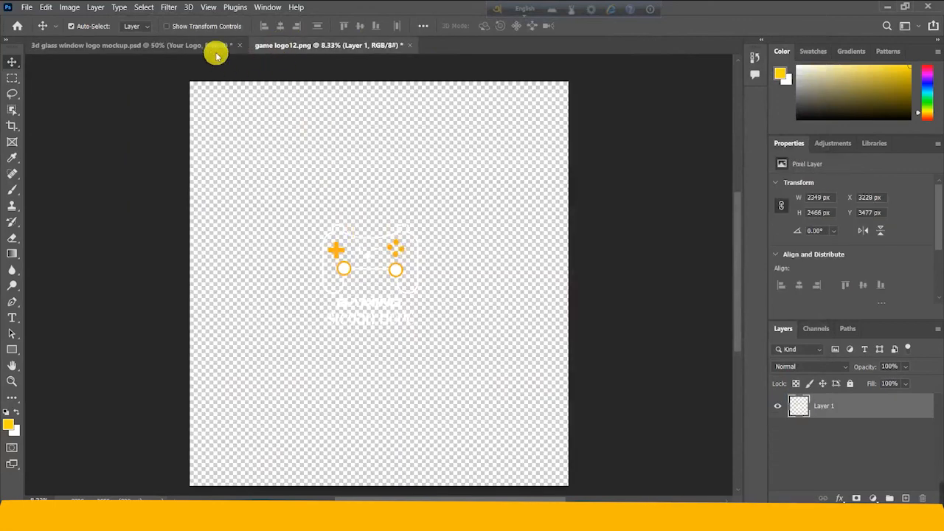
click(214, 46)
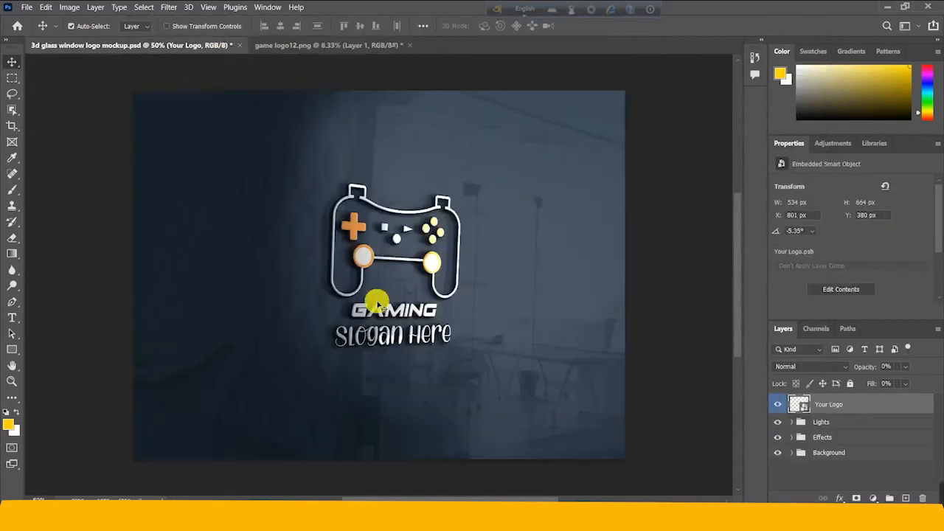
mouse_move(923, 490)
click(657, 497)
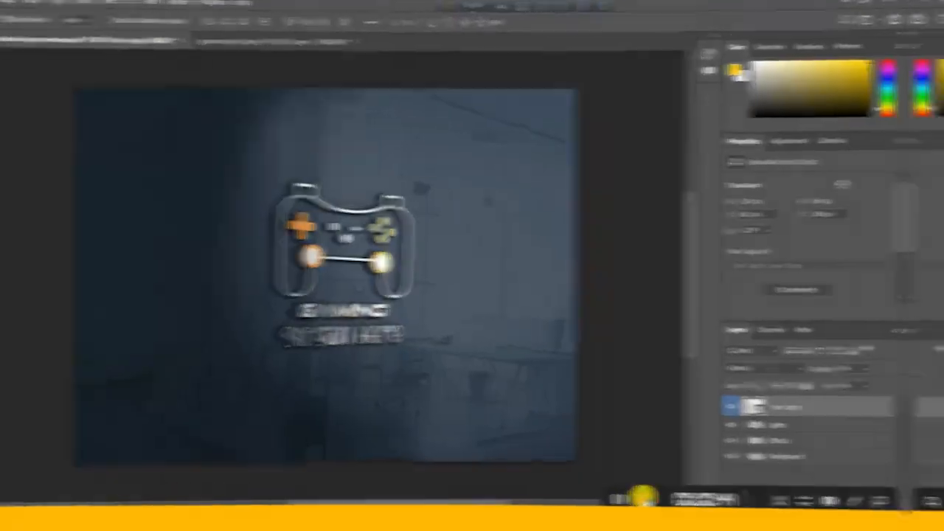